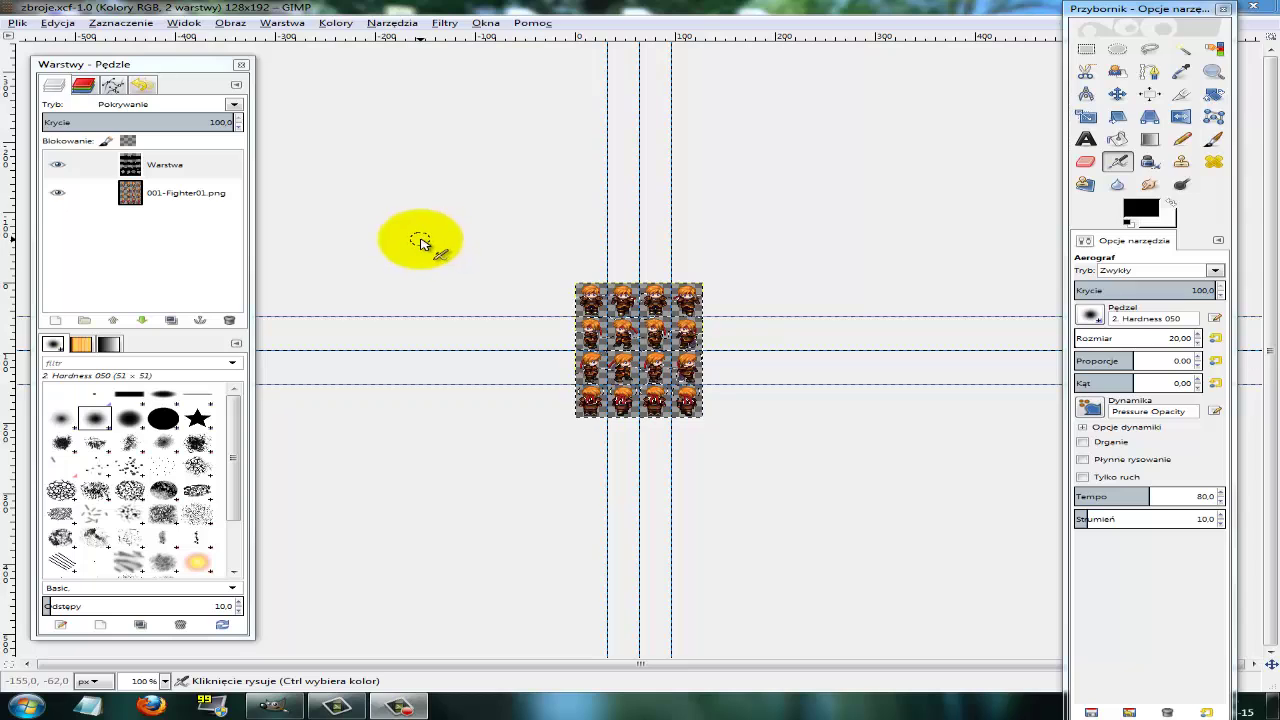
Select the Warstwa layer and toggle the visibility of 001-Fighter01.png to inspect the overlay's black areas
click(1213, 71)
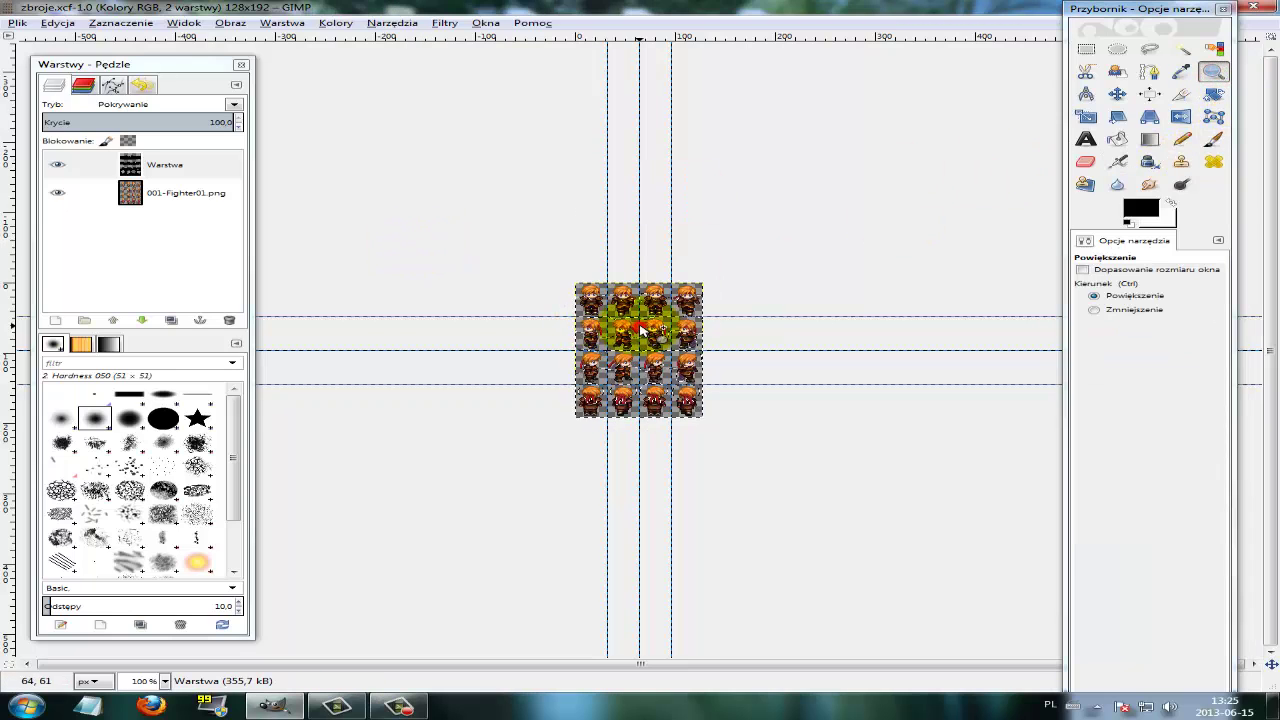
click(640, 326)
click(645, 323)
click(645, 323)
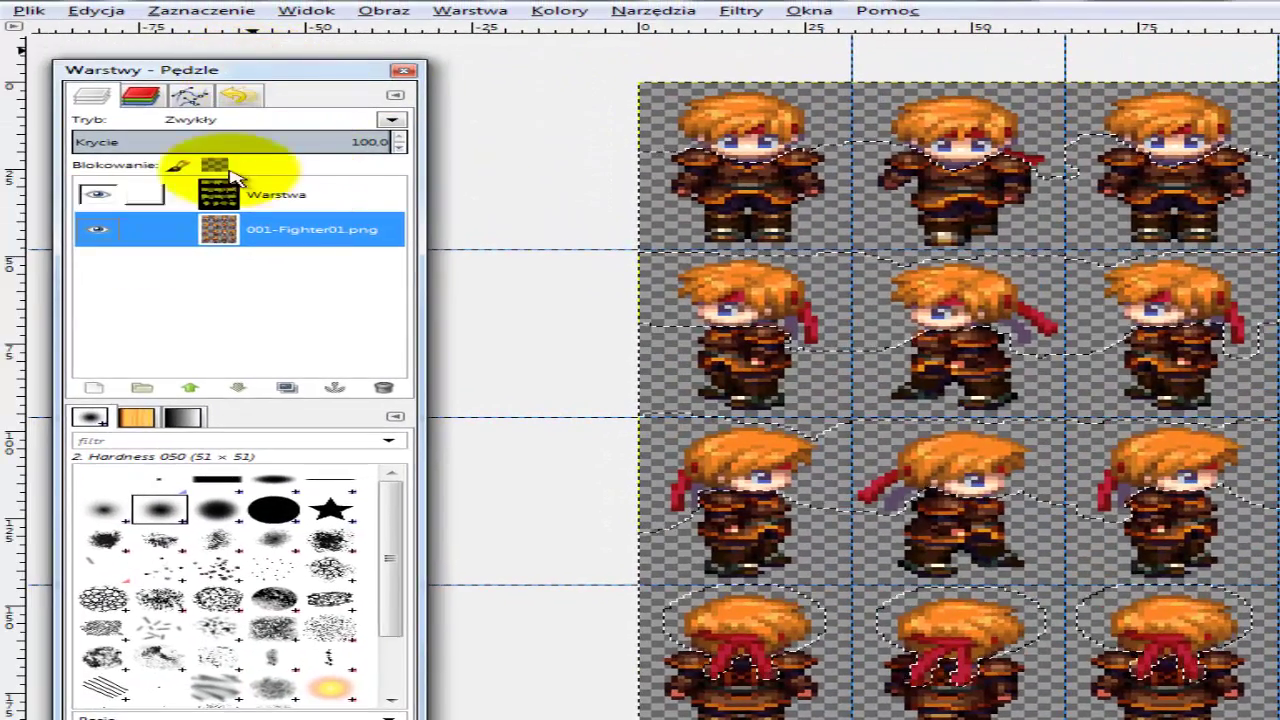
click(228, 197)
click(98, 195)
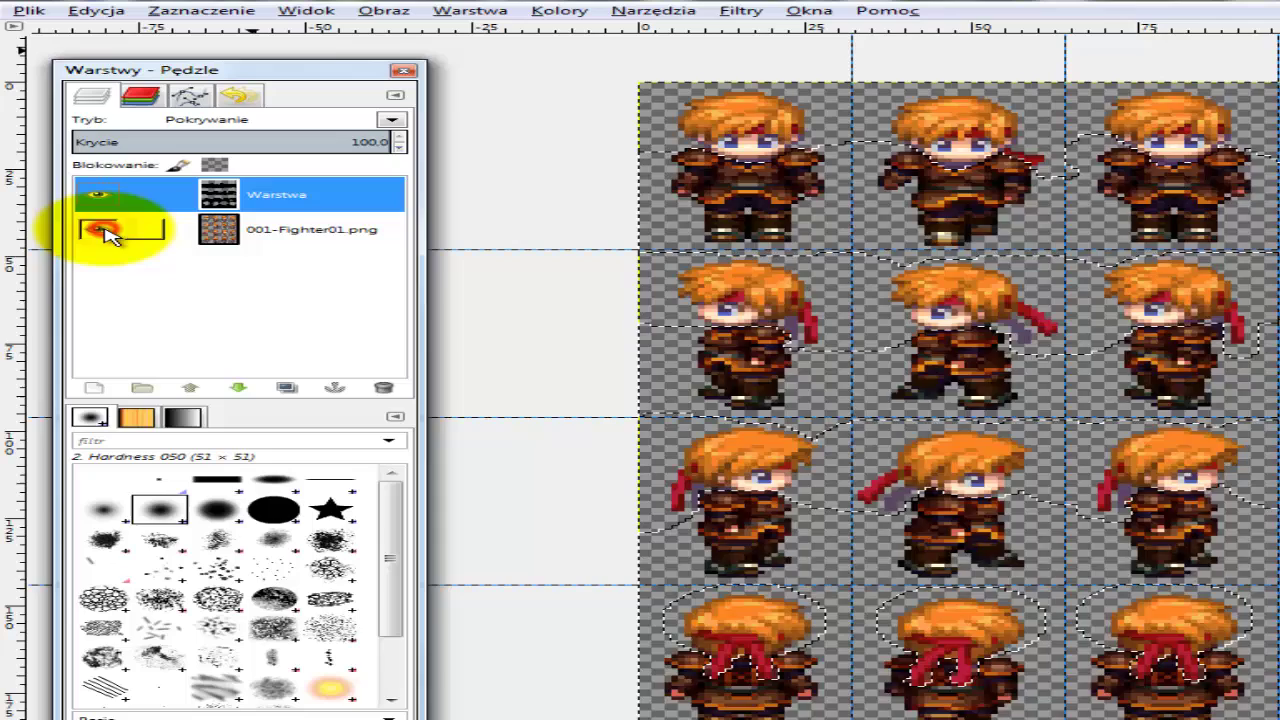
click(98, 230)
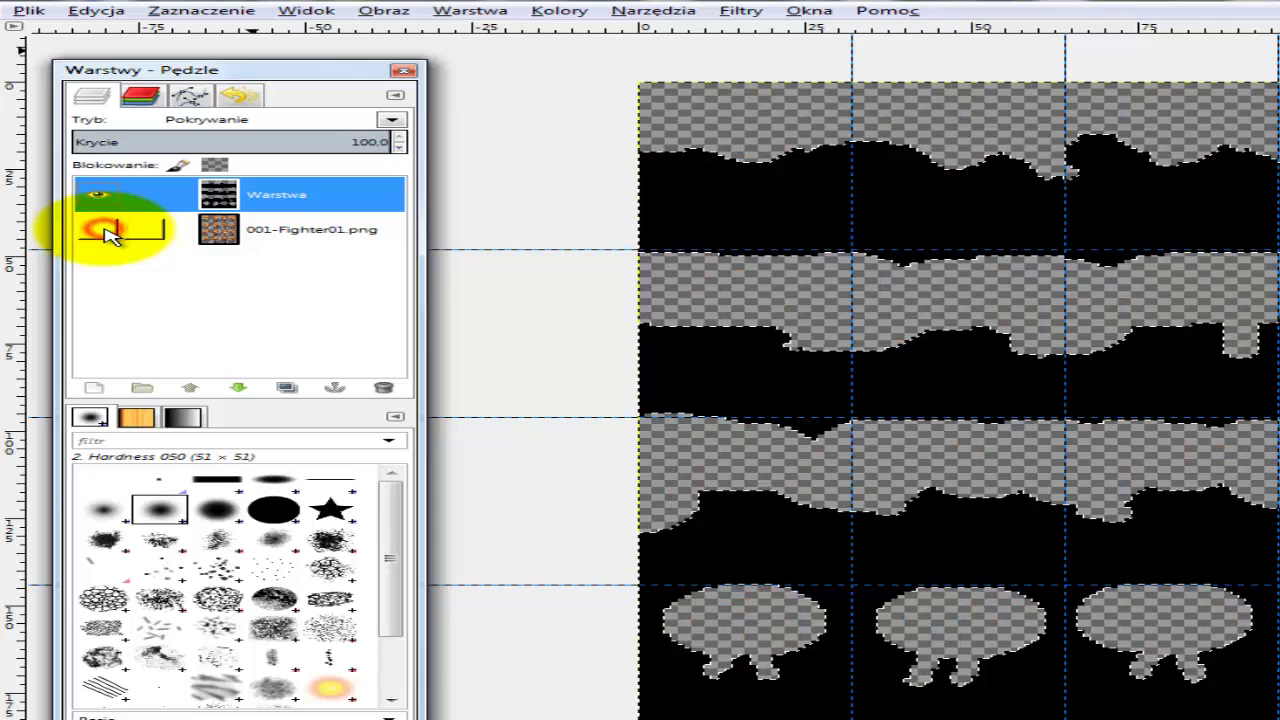
click(100, 230)
click(98, 230)
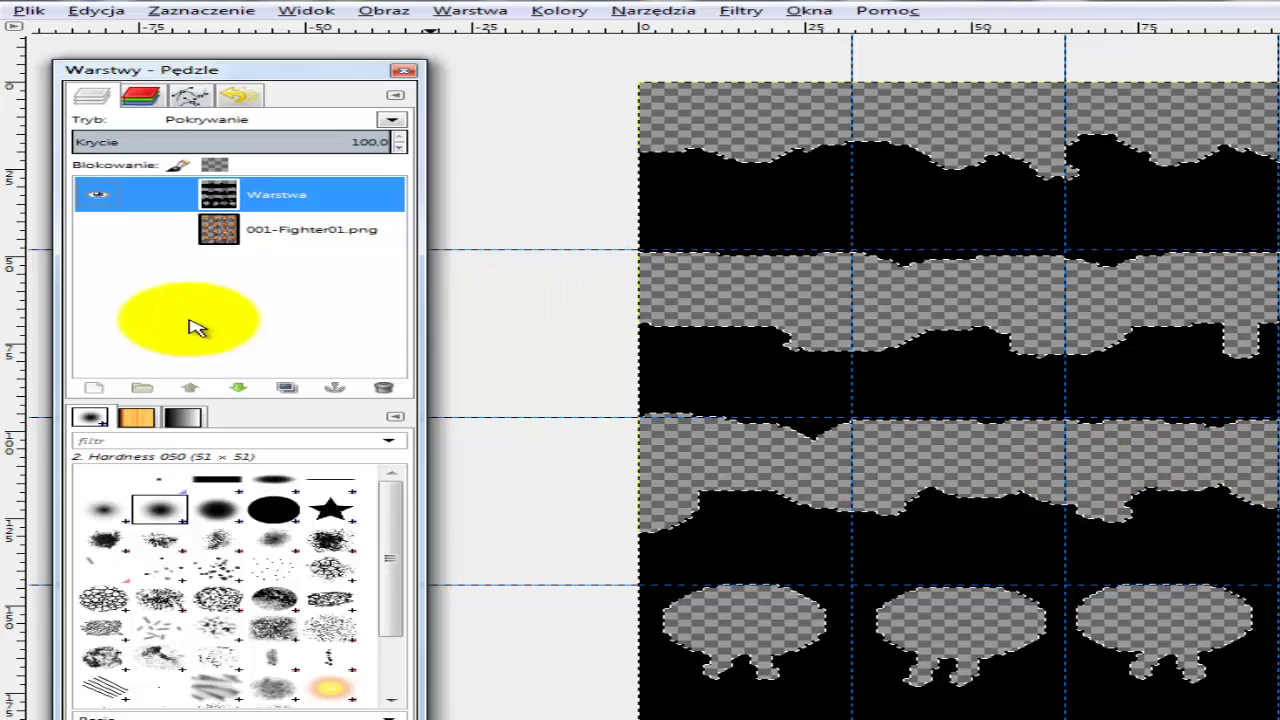
click(118, 236)
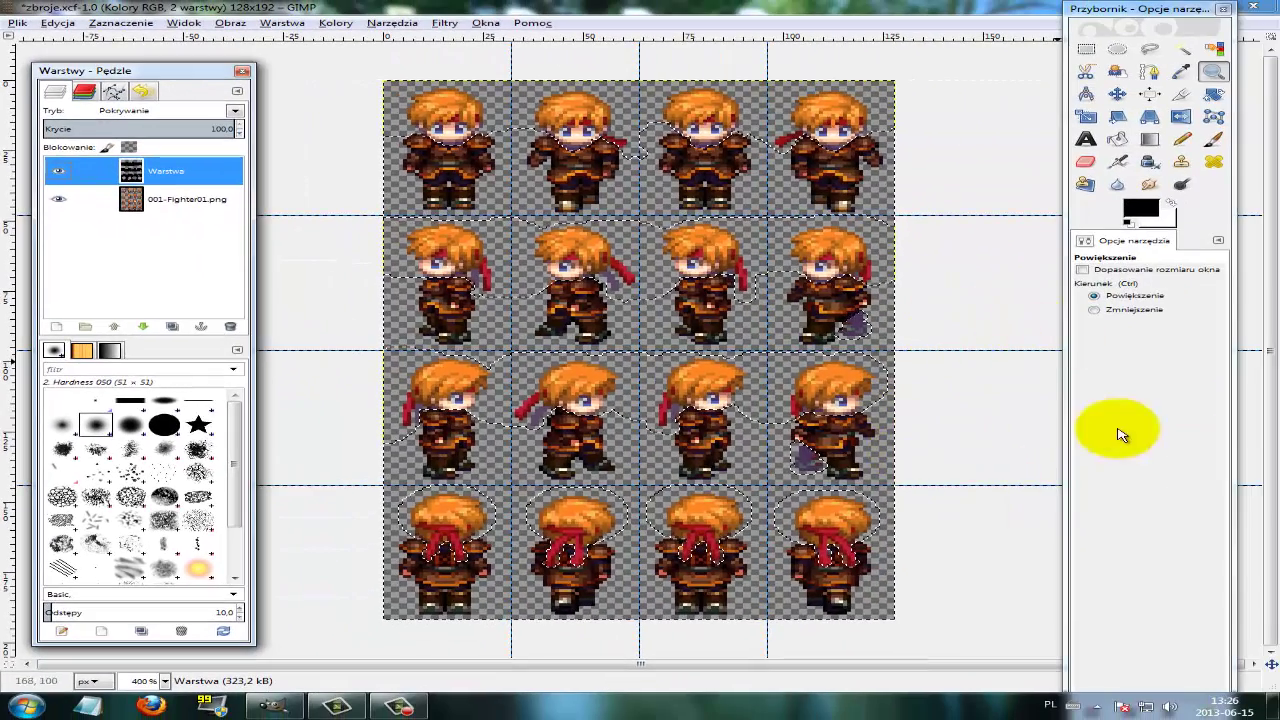
Set the foreground colour to yellow (ffe809) and make the Warstwa layer active
click(1140, 208)
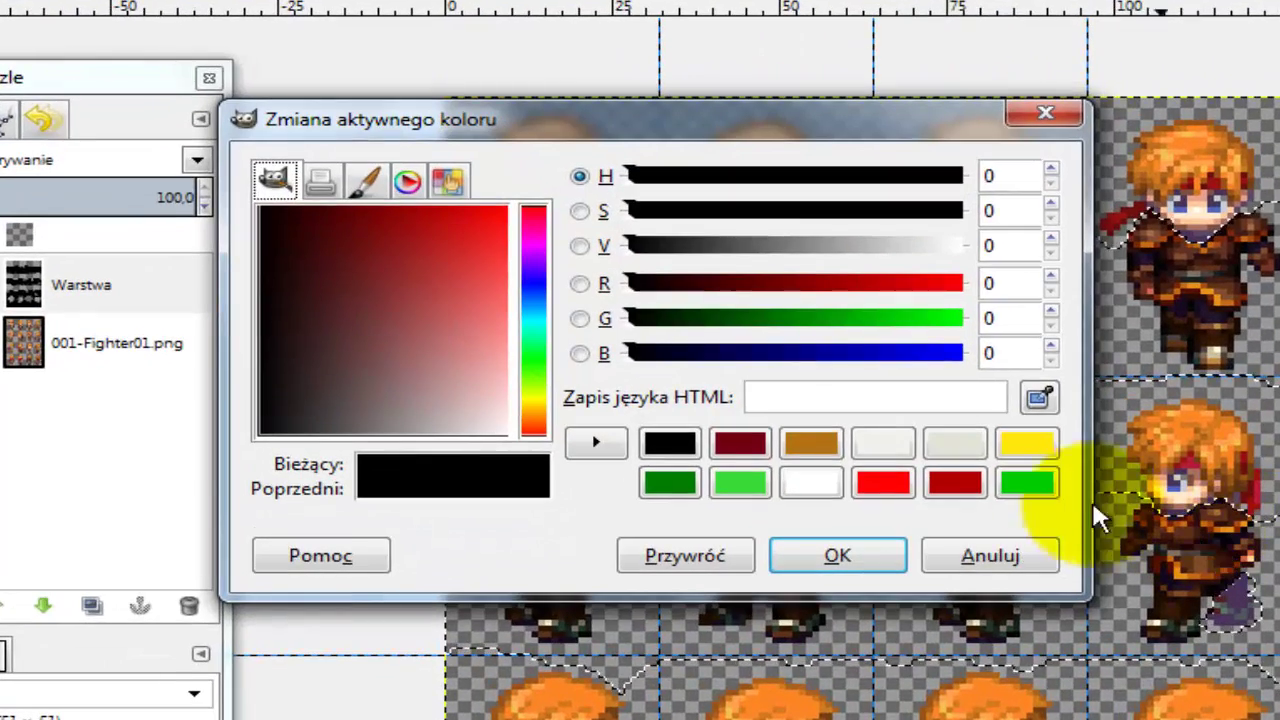
click(988, 417)
click(808, 521)
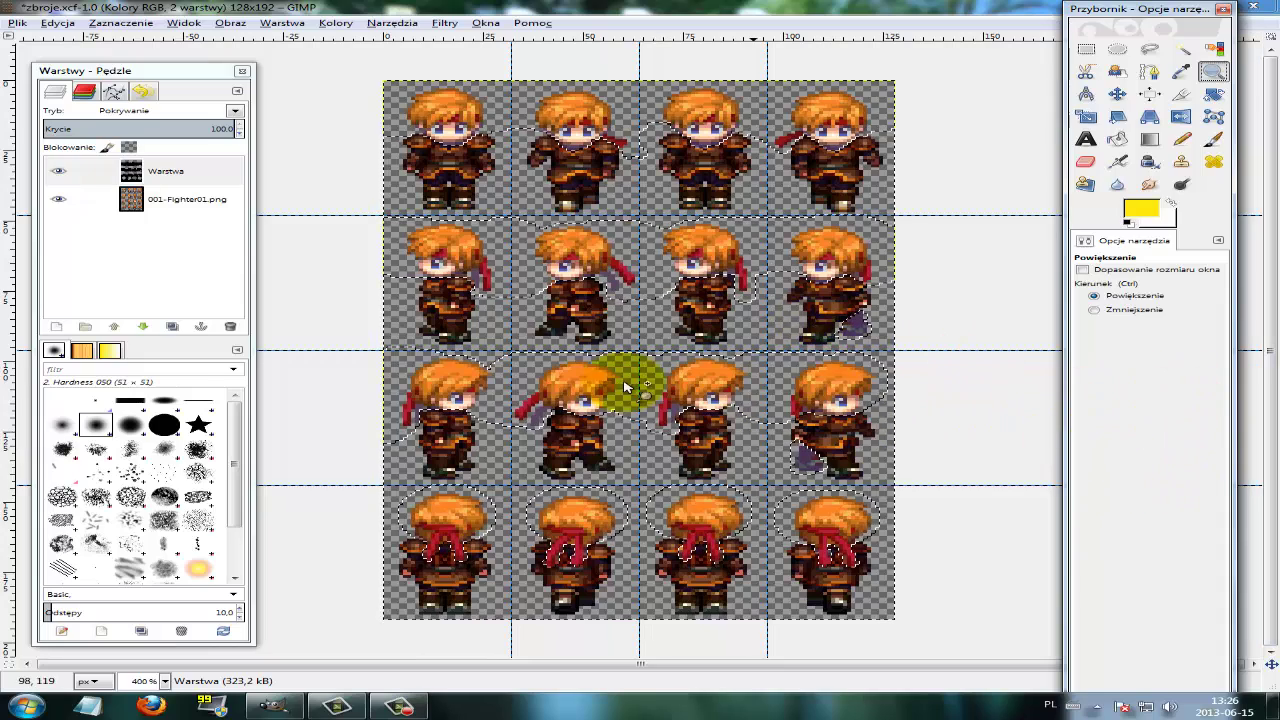
click(123, 177)
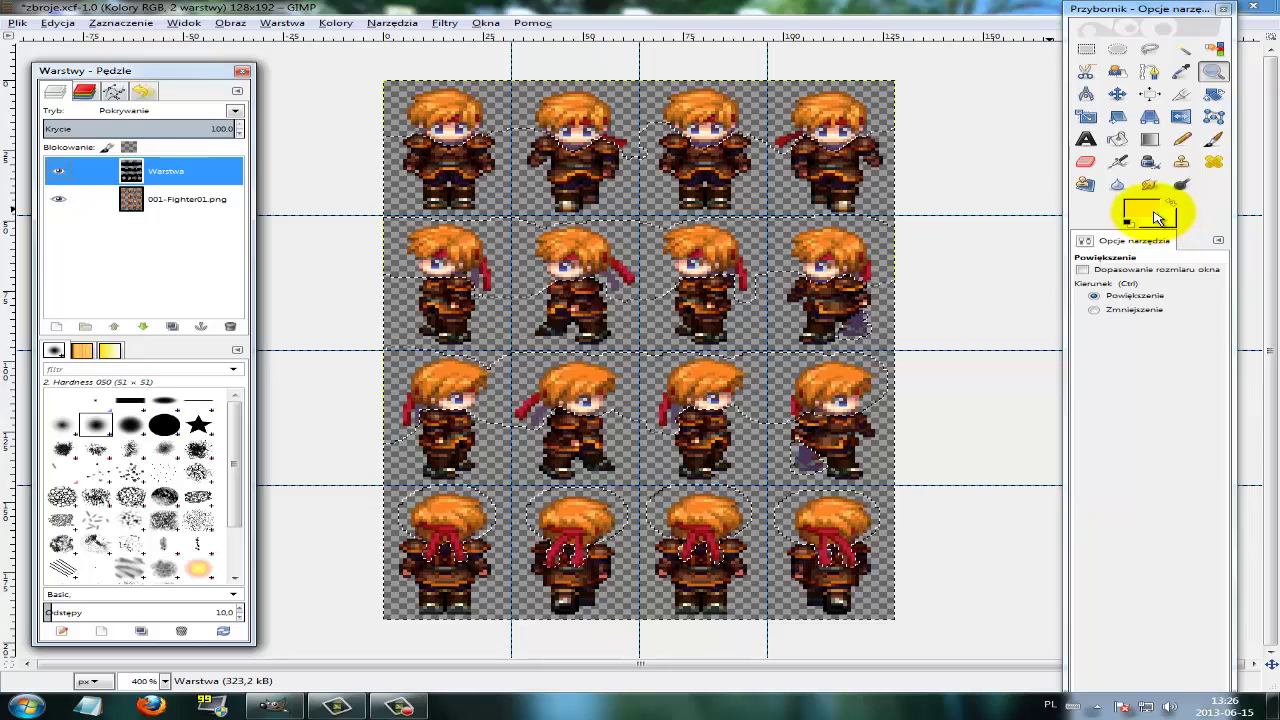
Try to drop the yellow foreground colour onto the sprite sheet
drag(1157, 218, 720, 213)
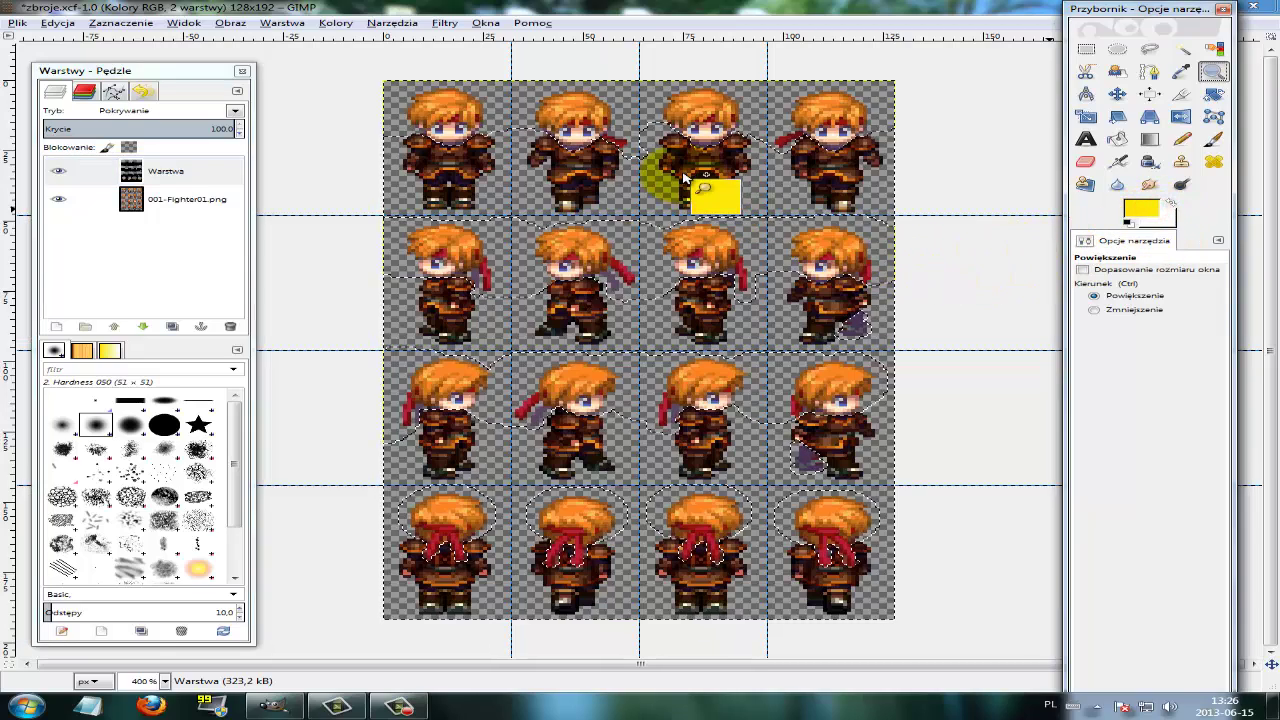
drag(1141, 206, 850, 212)
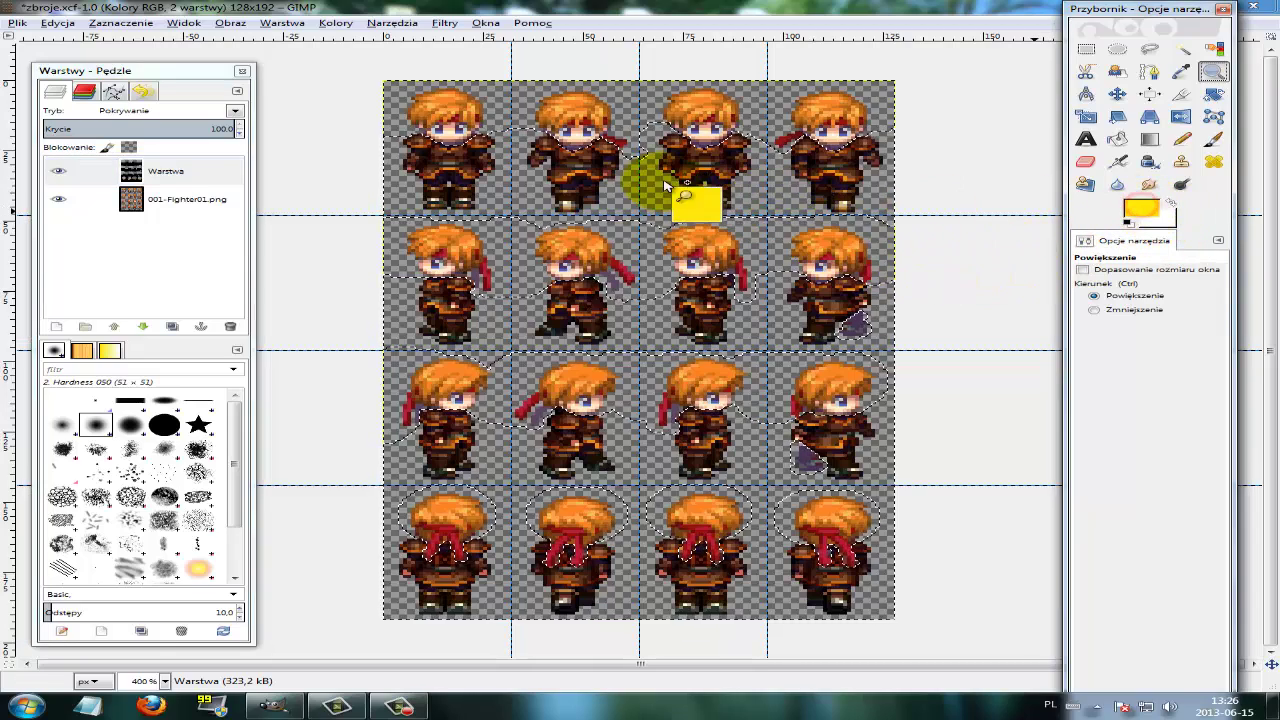
drag(663, 186, 664, 186)
With 001-Fighter01.png hidden, fill all black areas of the Warstwa layer with yellow
click(1118, 140)
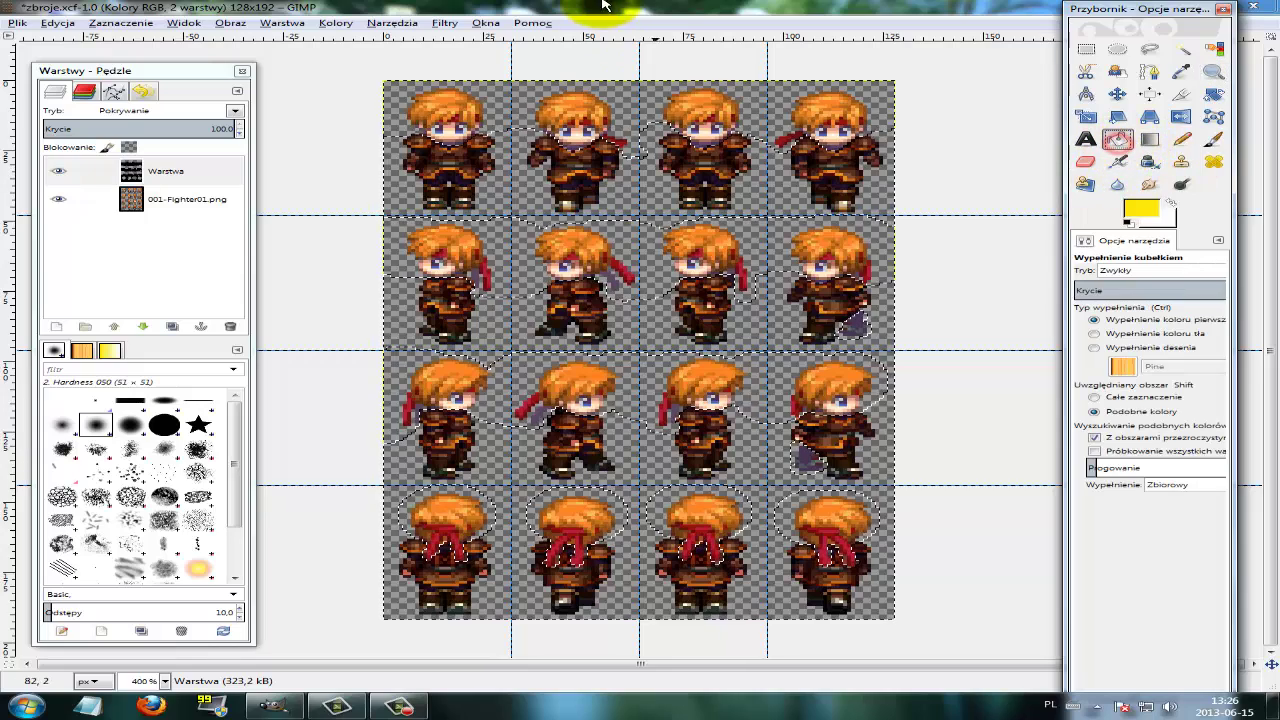
drag(1137, 214, 129, 160)
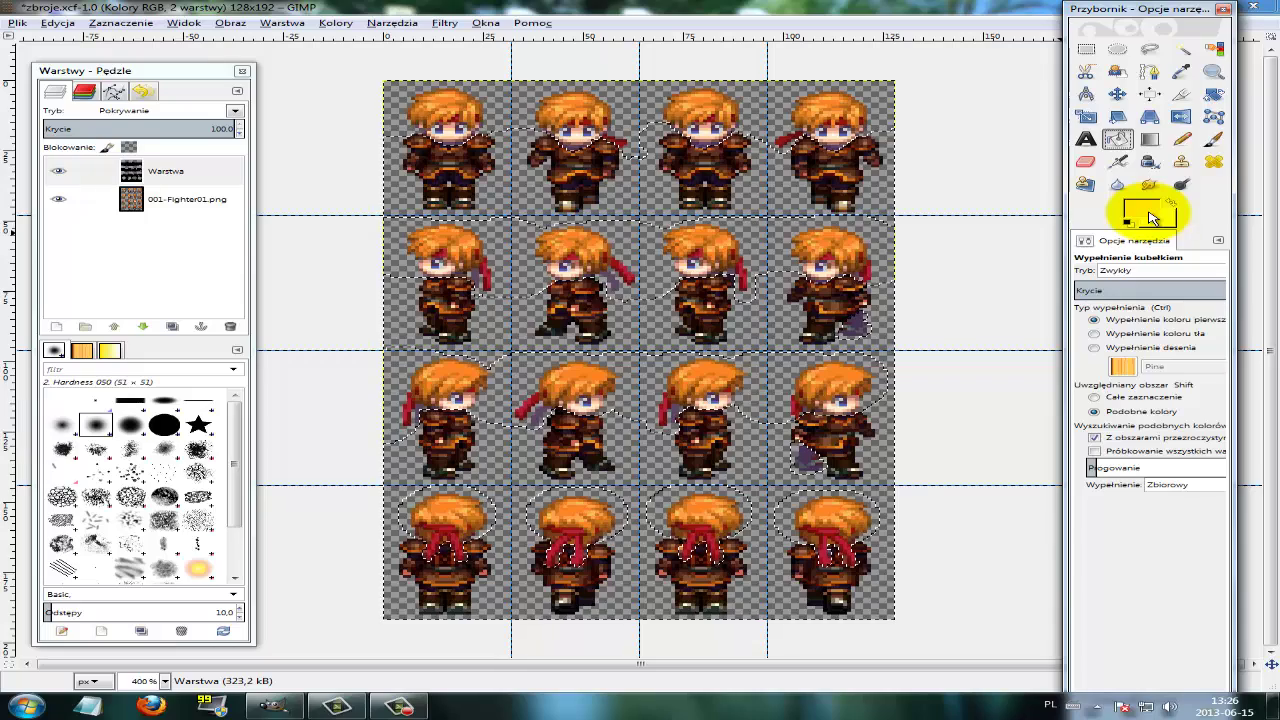
drag(1146, 213, 762, 200)
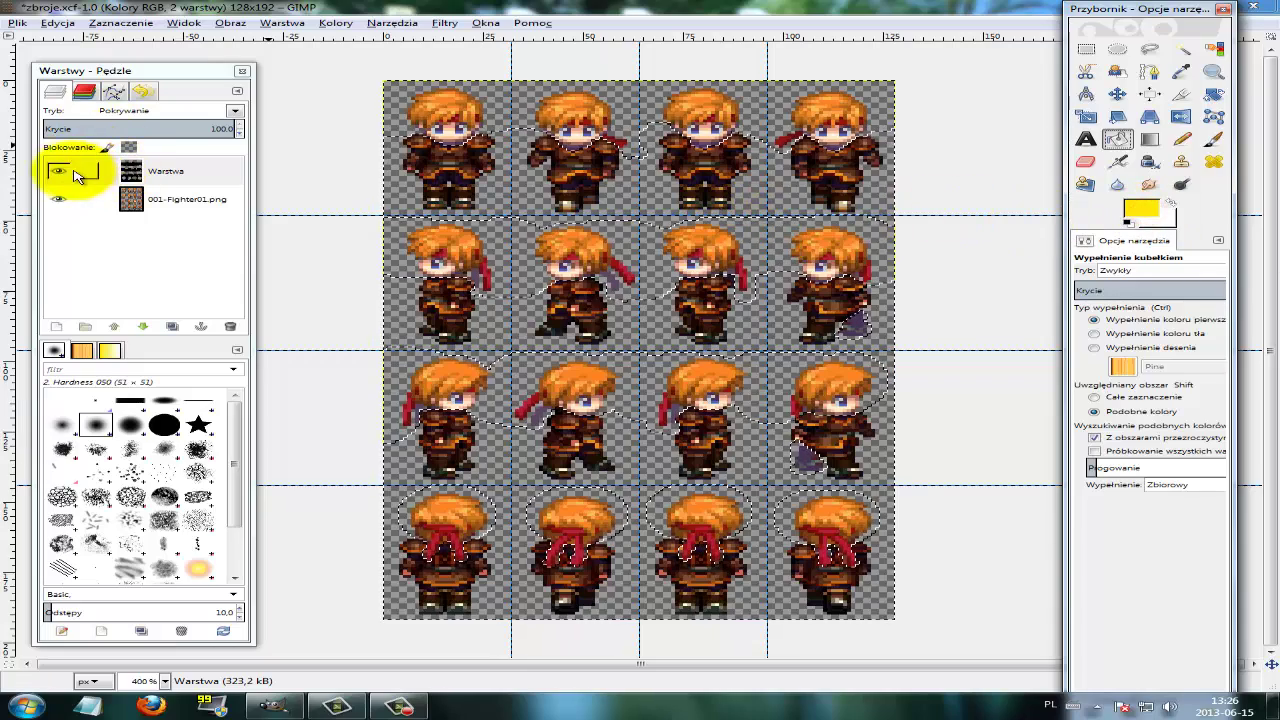
drag(78, 176, 66, 192)
drag(1143, 212, 800, 188)
click(616, 297)
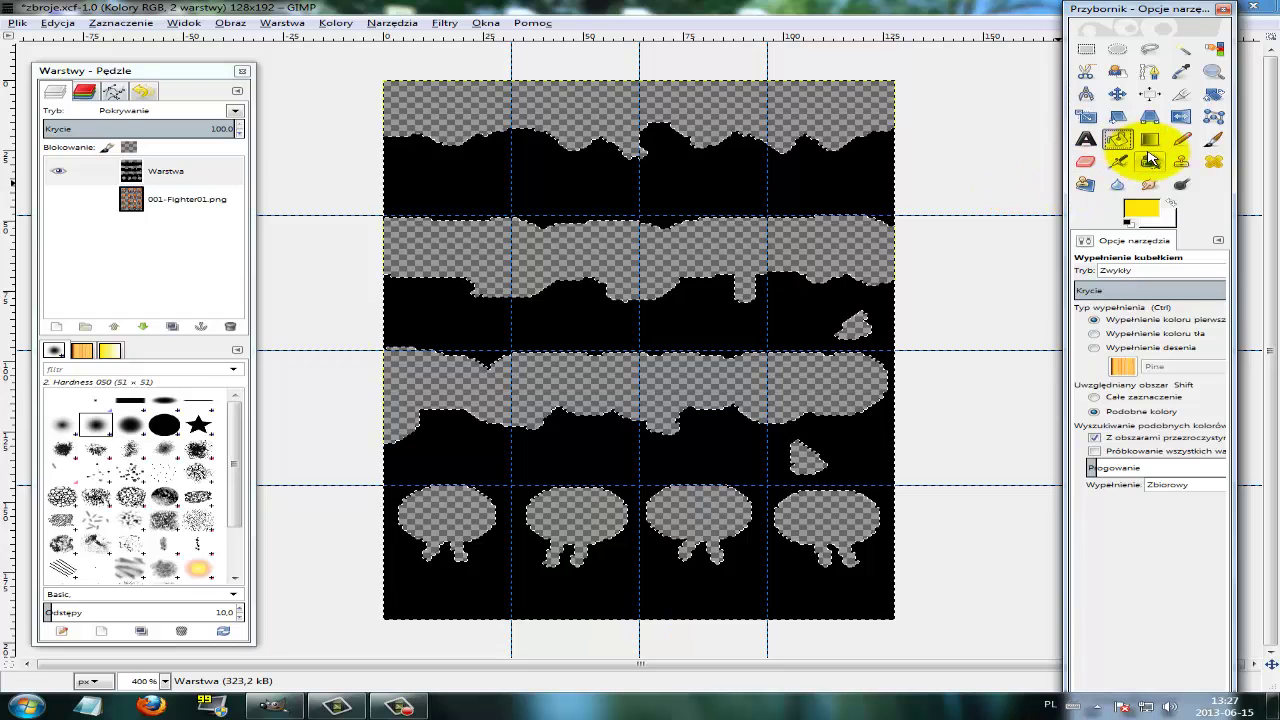
click(682, 188)
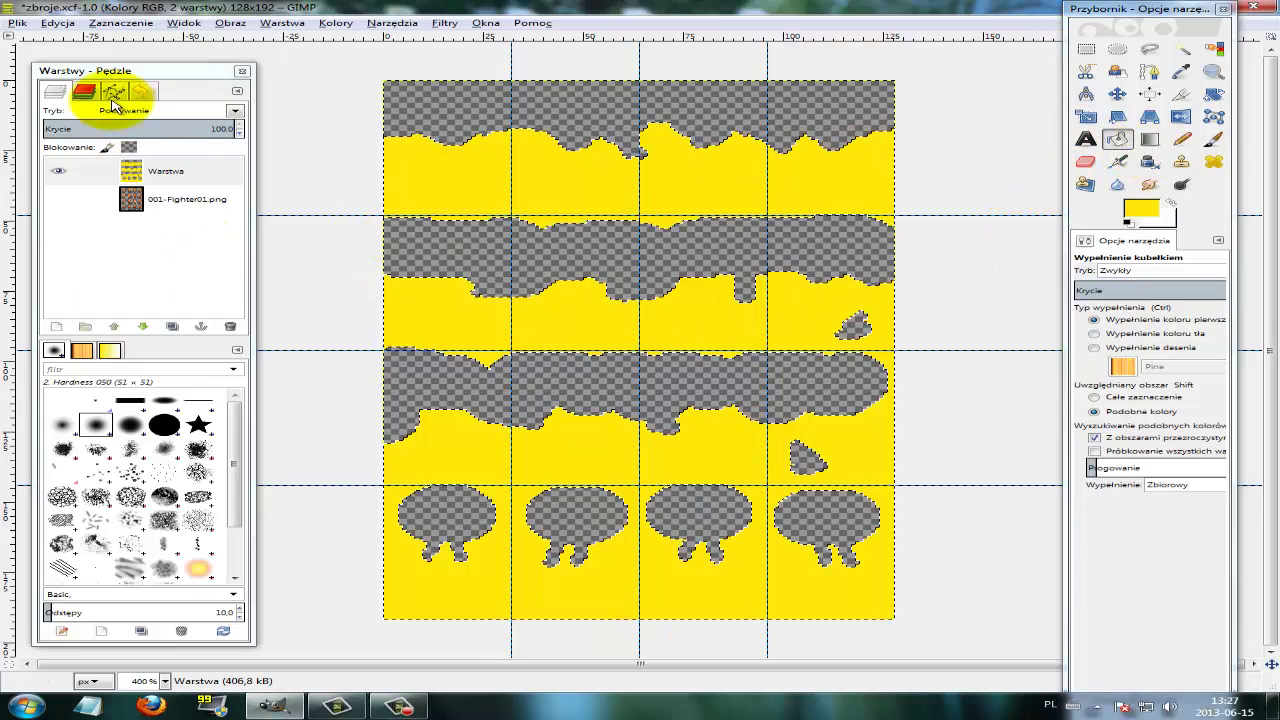
Show the 001-Fighter01.png layer beneath the yellow overlay, toggling its visibility to compare both states
click(64, 202)
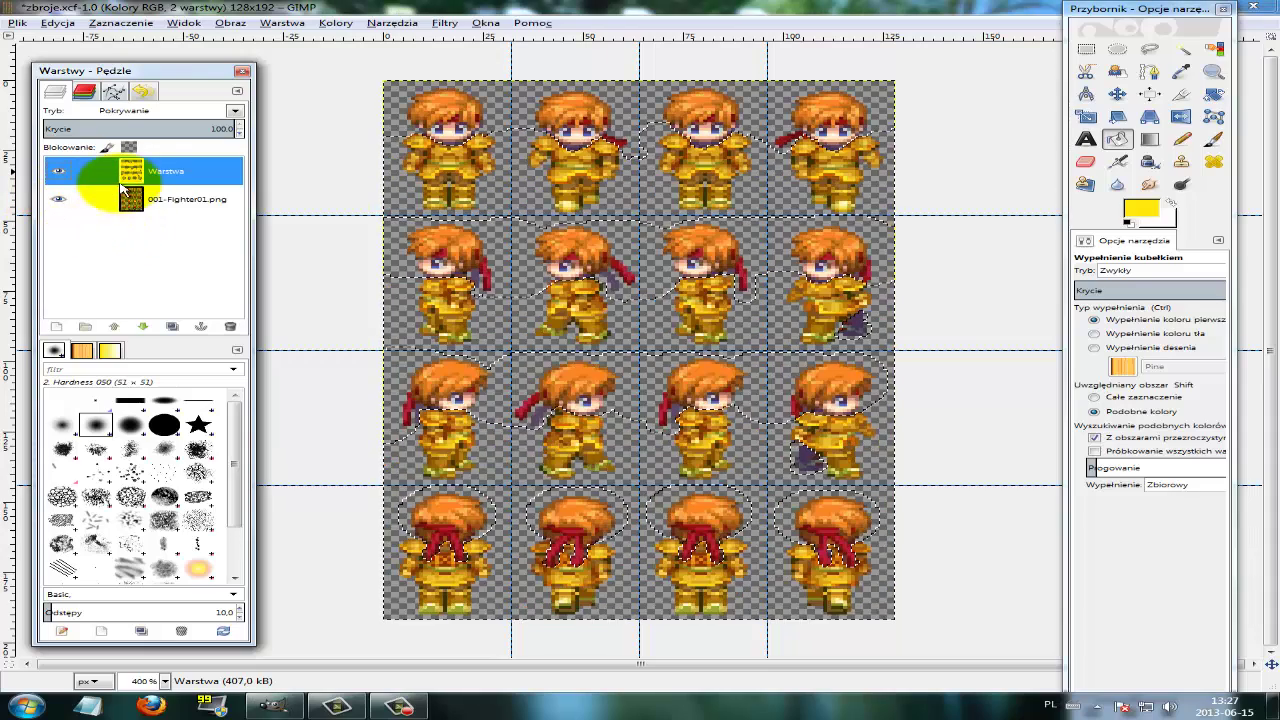
click(139, 171)
click(60, 203)
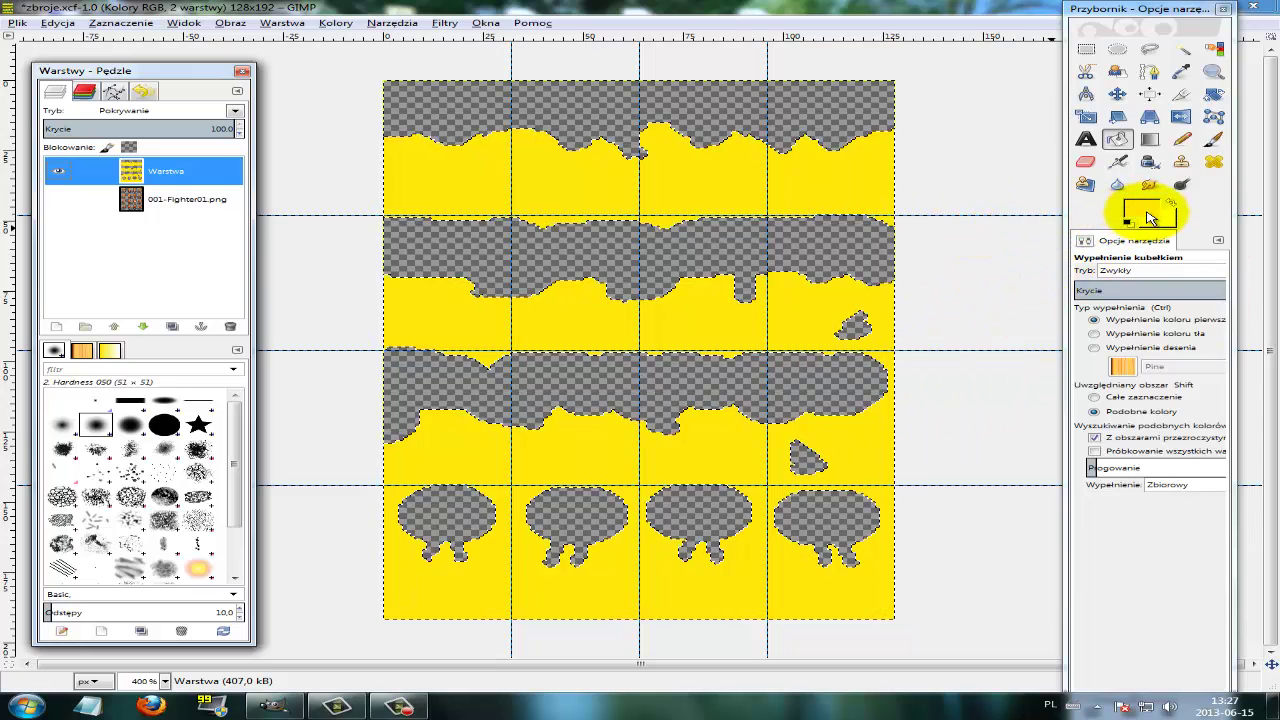
click(1117, 139)
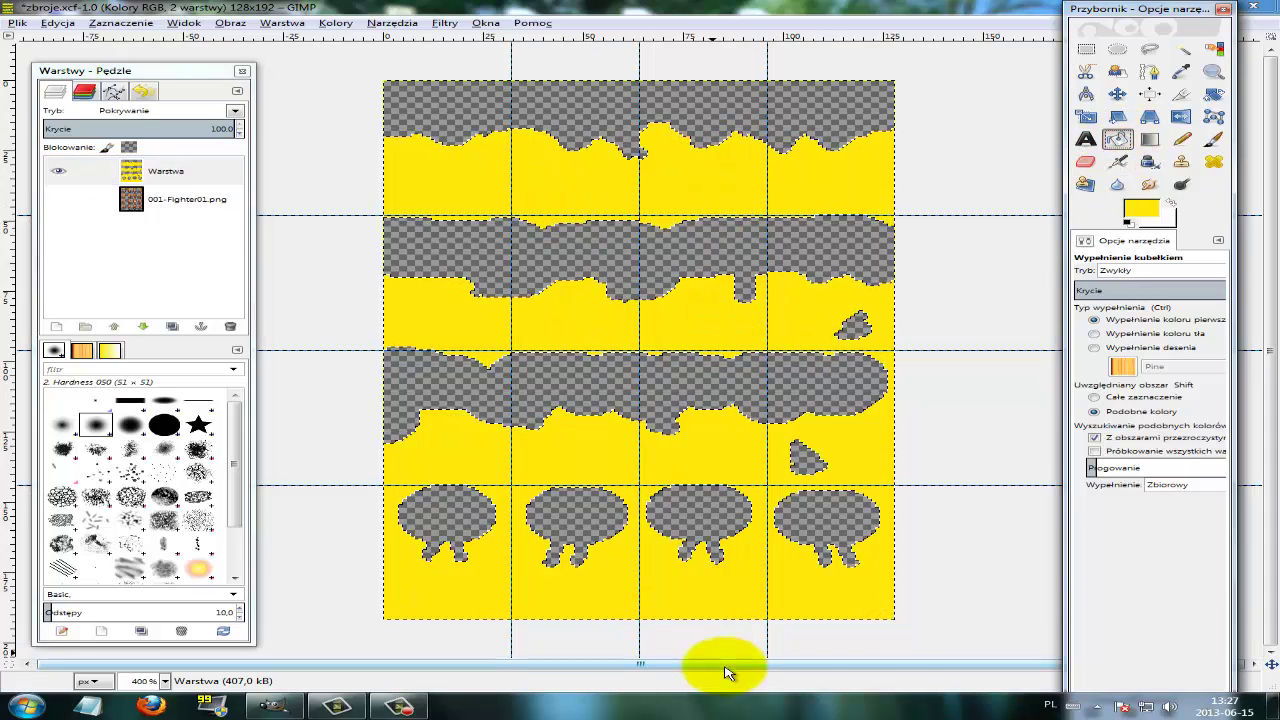
click(58, 199)
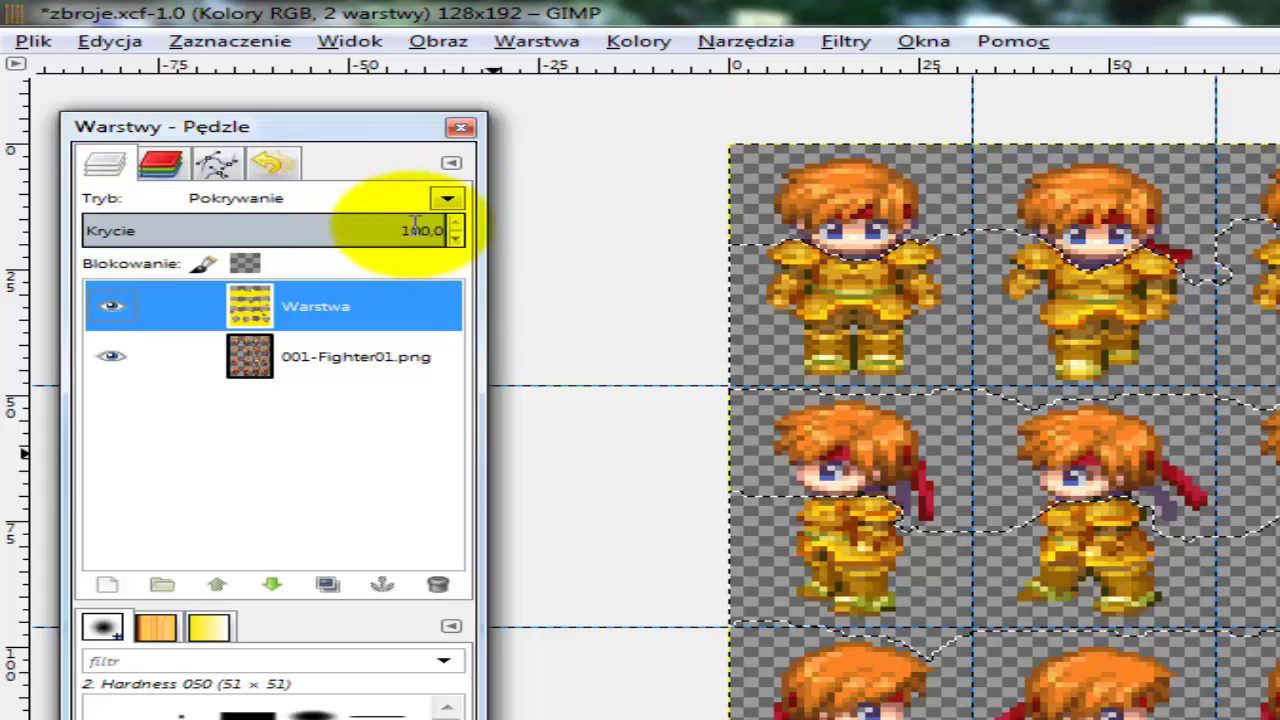
Lower the Warstwa layer's opacity to 70.3 and toggle its visibility to compare the tinted armour with the original
drag(384, 233, 337, 249)
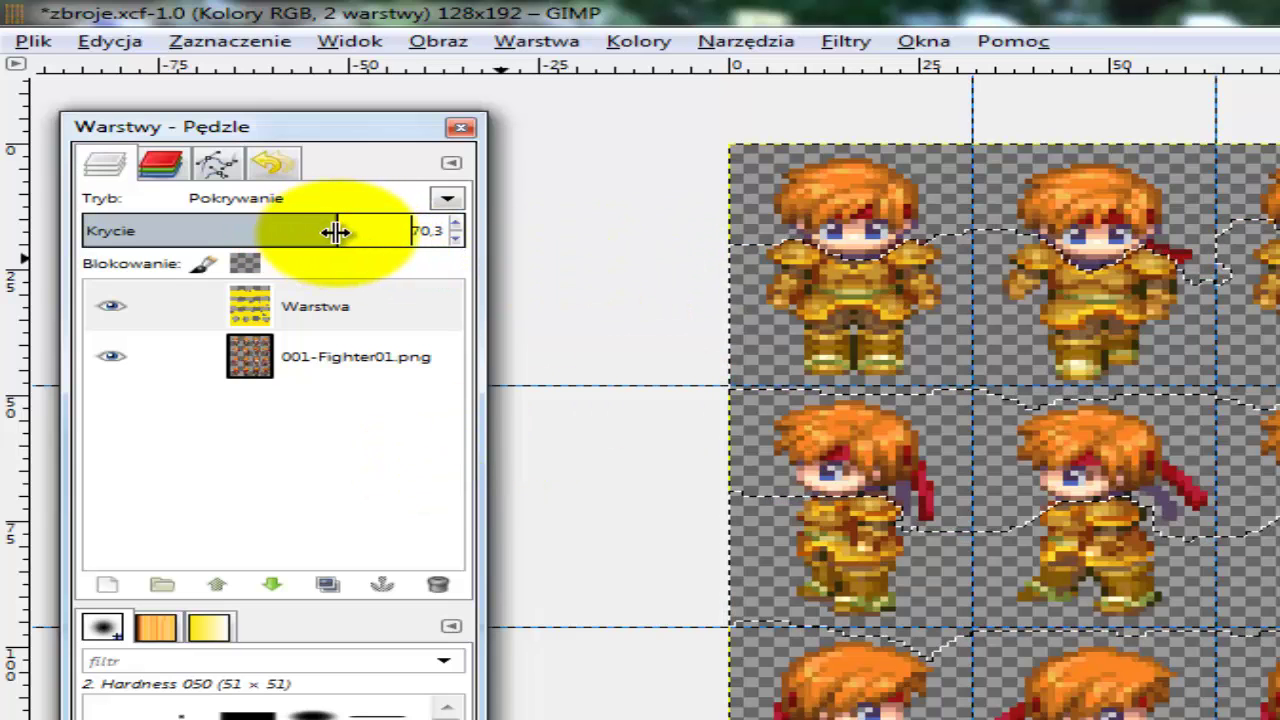
click(270, 307)
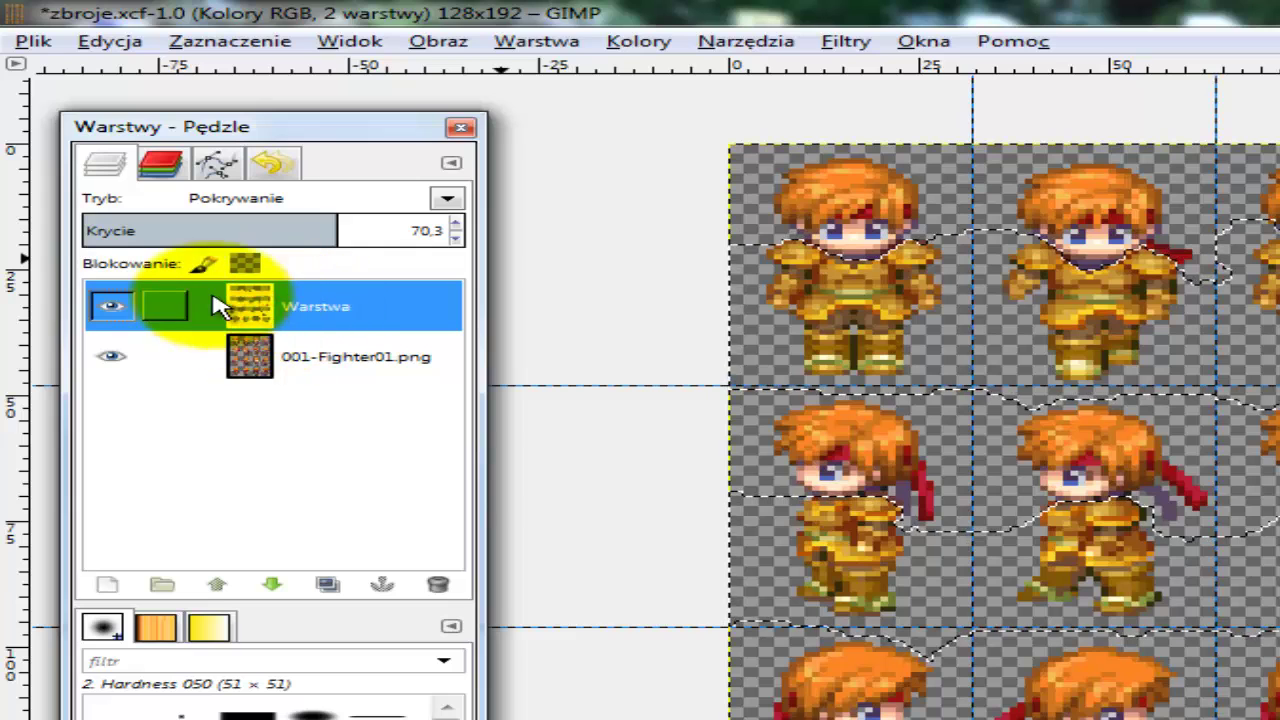
click(111, 305)
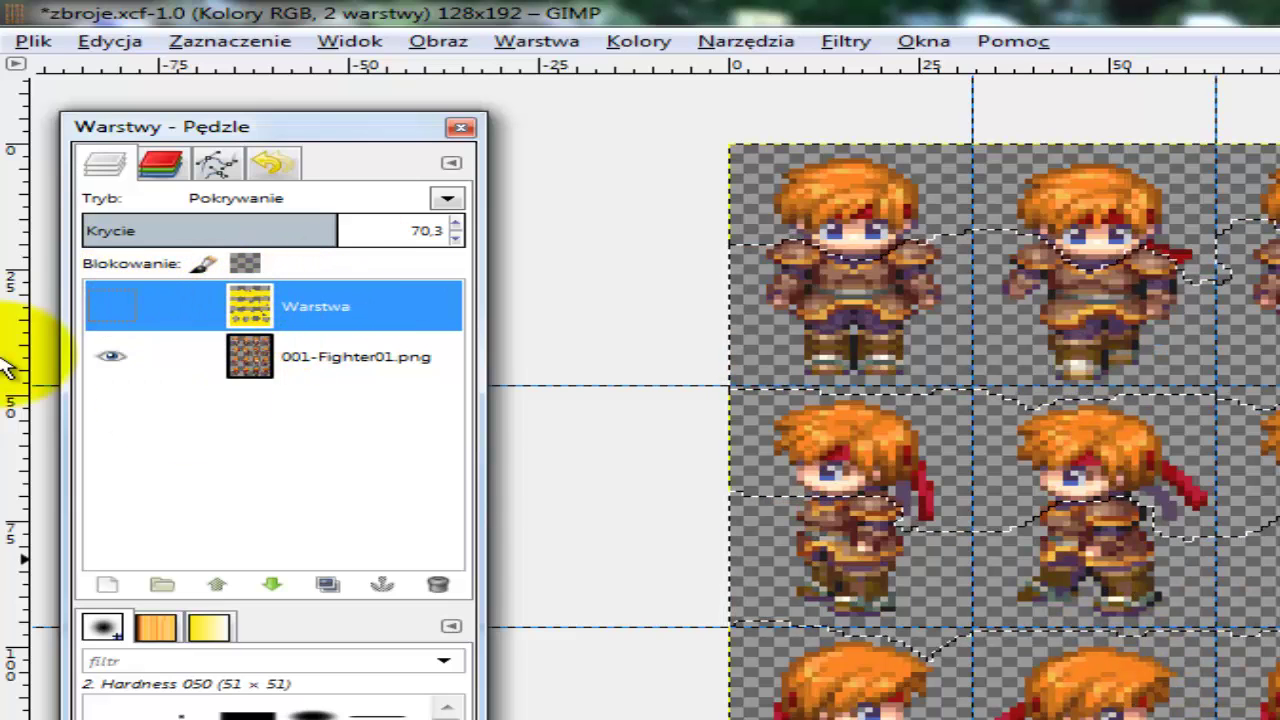
click(111, 306)
click(255, 310)
drag(258, 315, 680, 505)
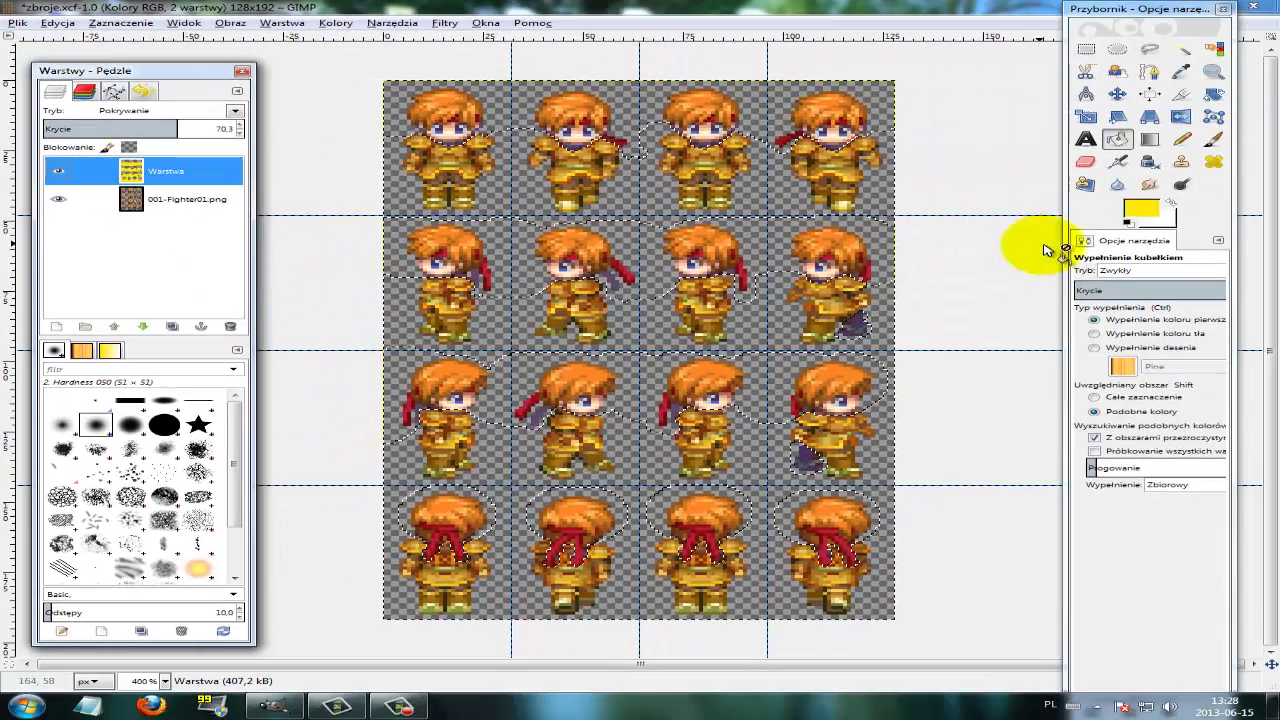
Set the foreground colour to green (007c00) and fill the yellow areas of the Warstwa layer with it
drag(1043, 250, 1137, 206)
click(1137, 206)
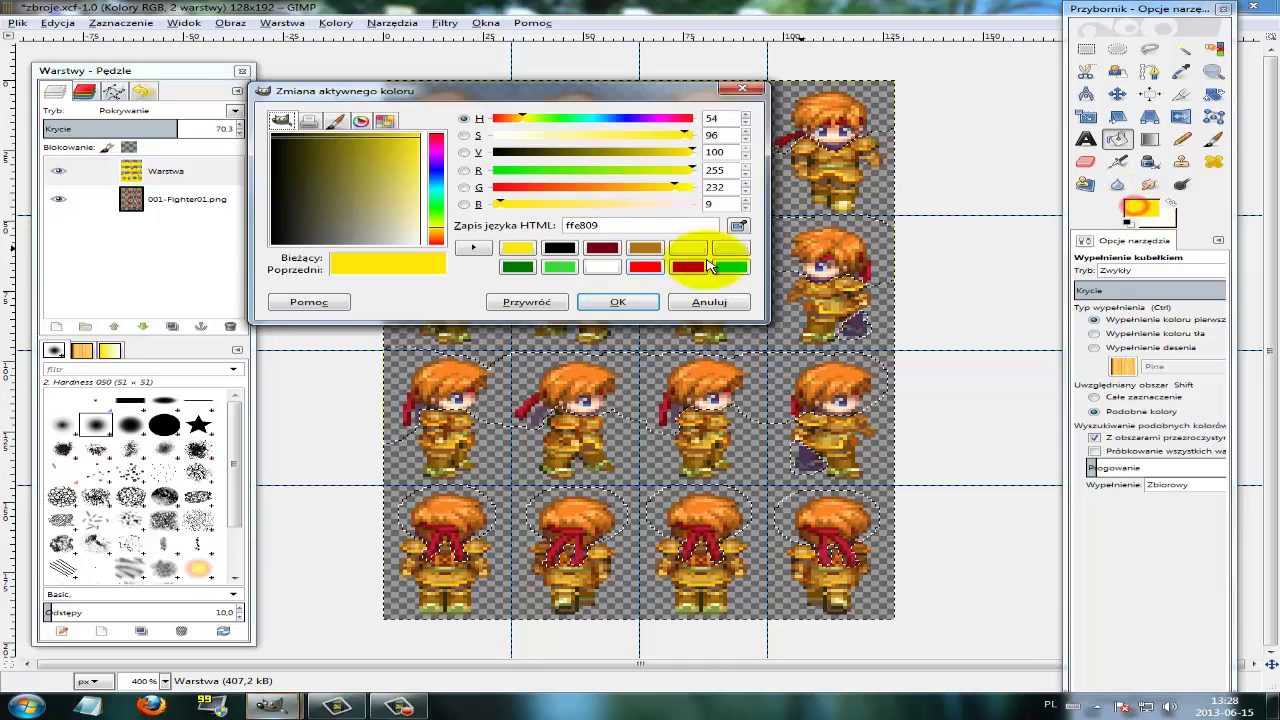
click(518, 268)
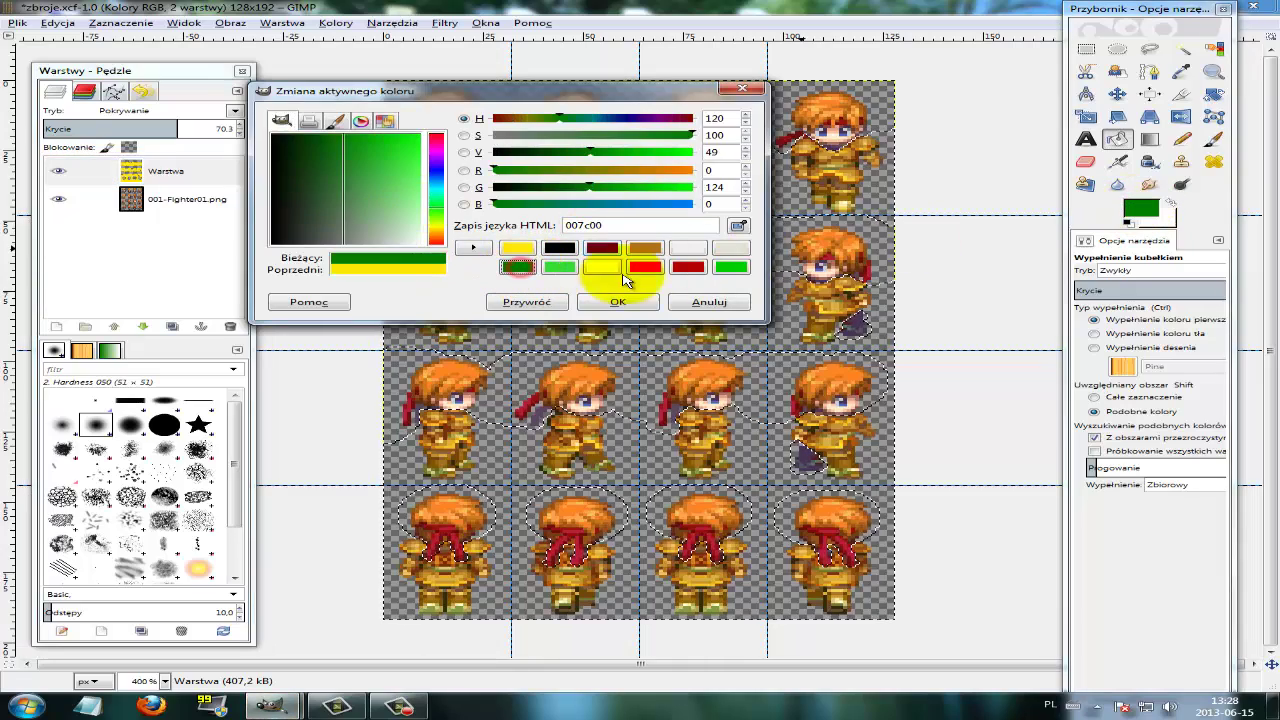
click(616, 300)
drag(1137, 210, 795, 200)
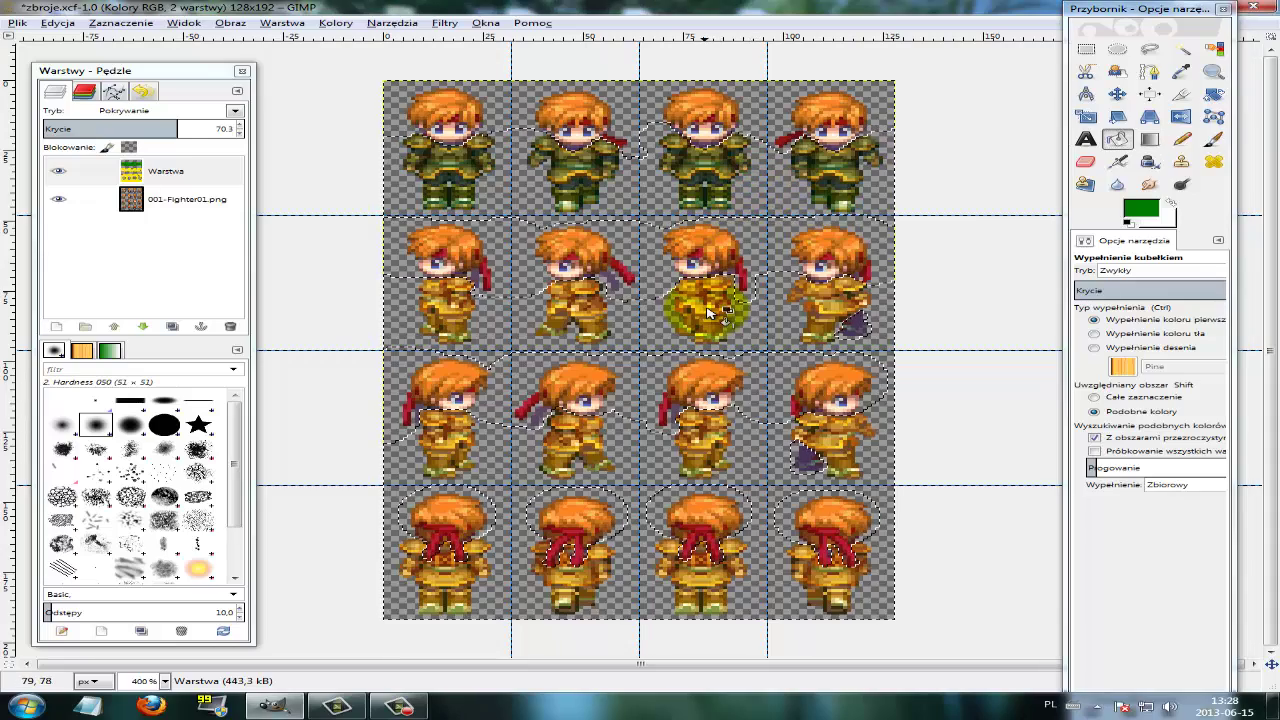
Raise the Warstwa layer's opacity to 100, hiding 001-Fighter01.png for the change and showing it again
click(57, 200)
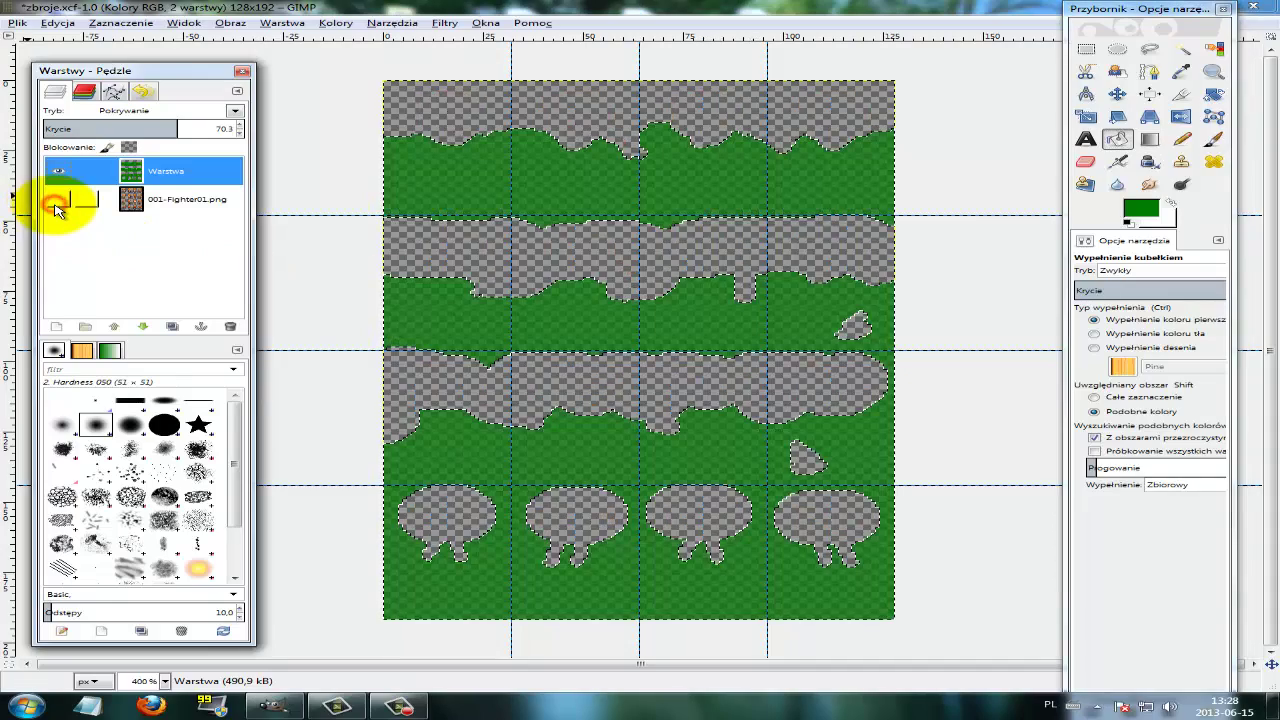
drag(181, 129, 340, 129)
click(58, 199)
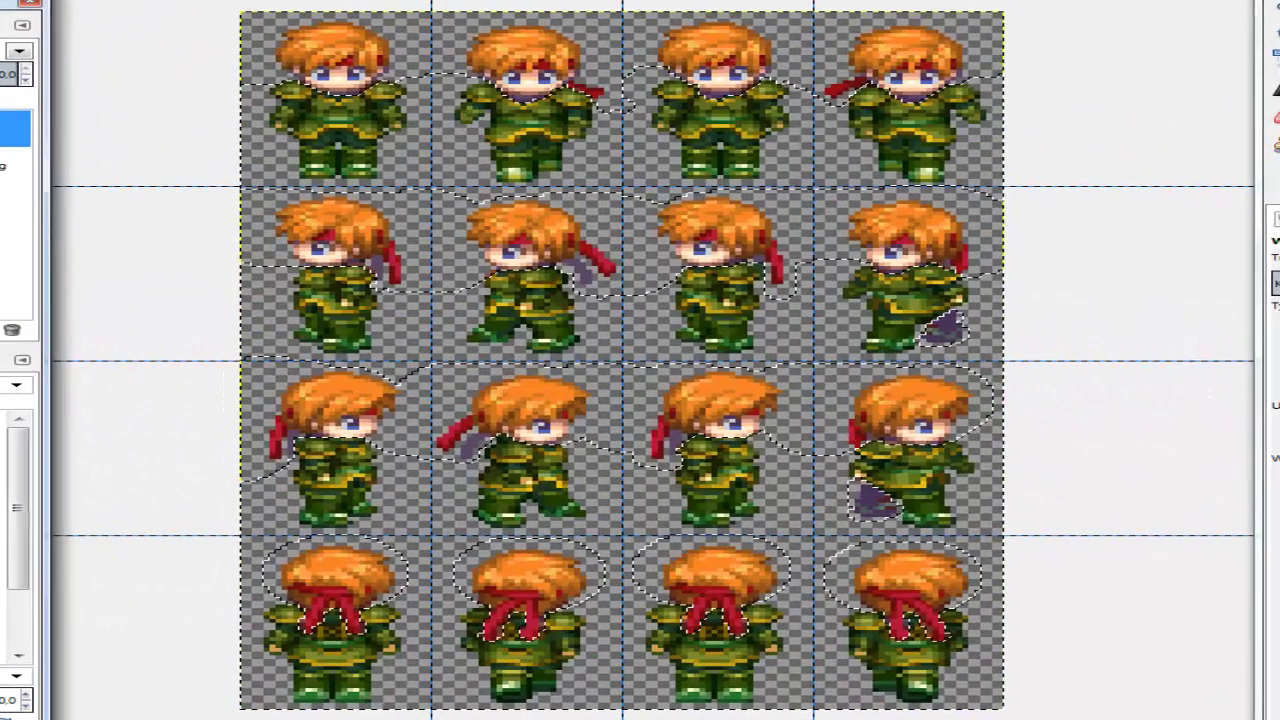
click(800, 245)
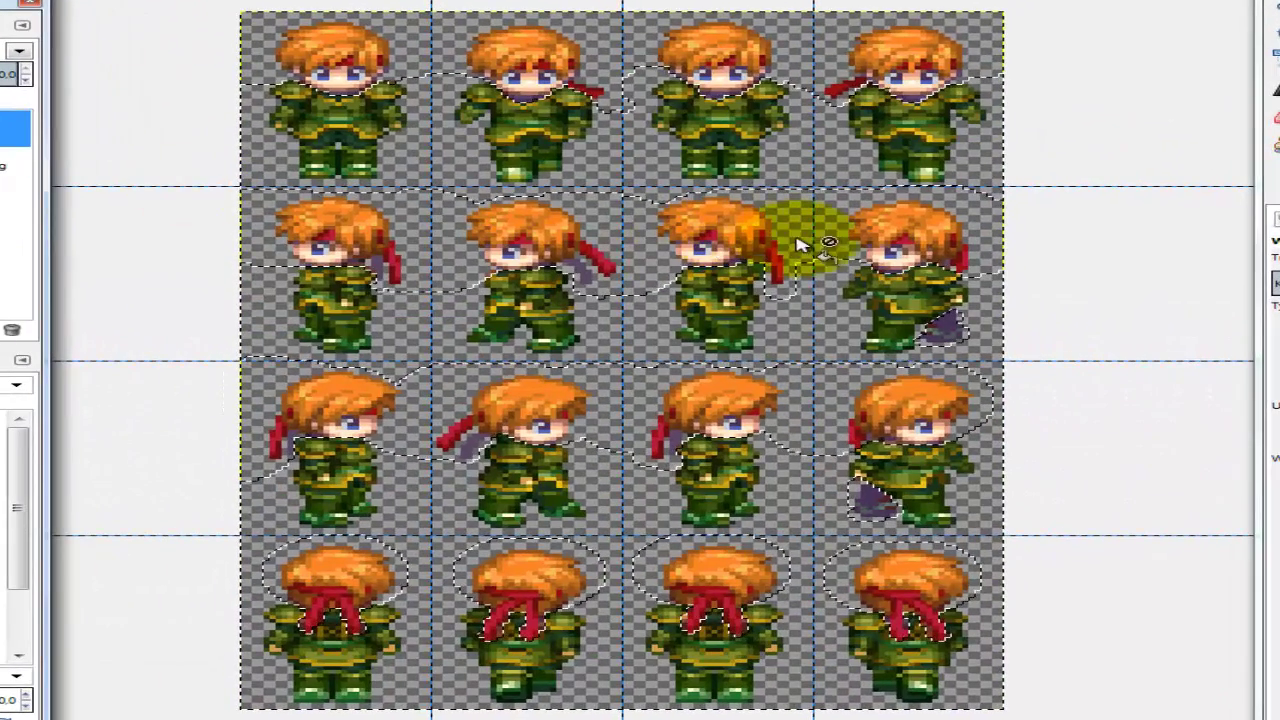
click(752, 410)
click(577, 240)
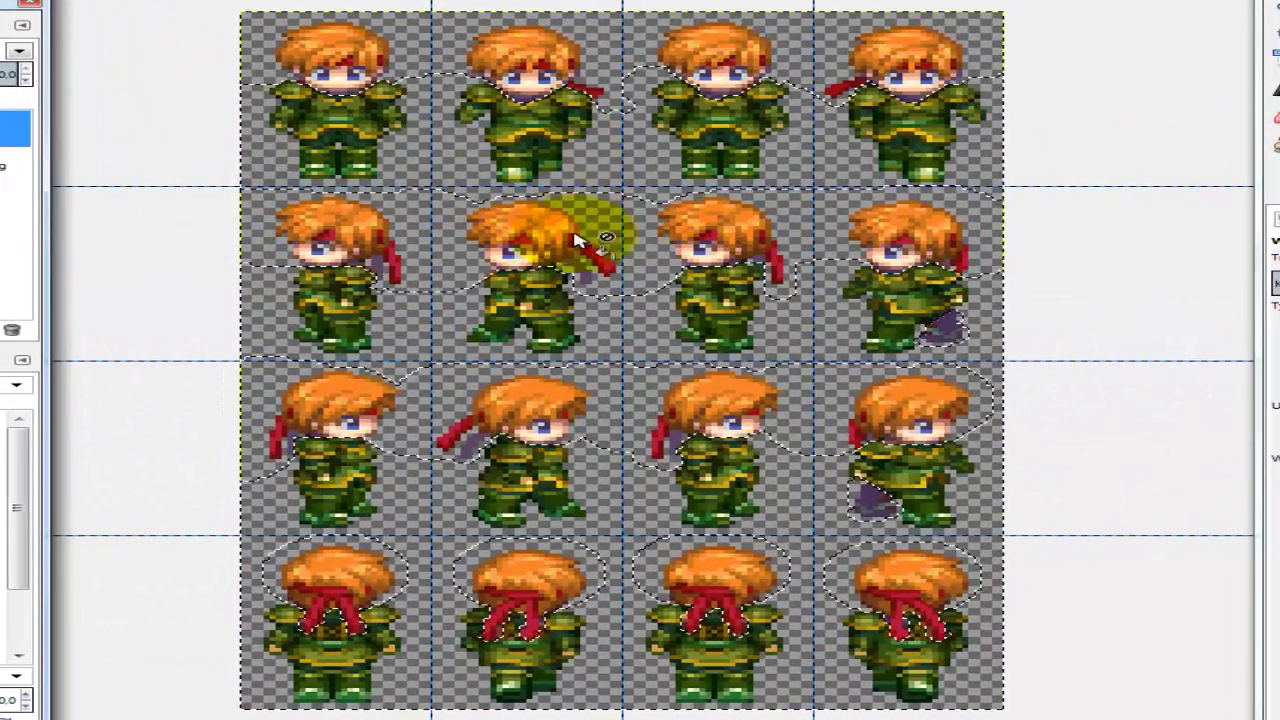
click(583, 247)
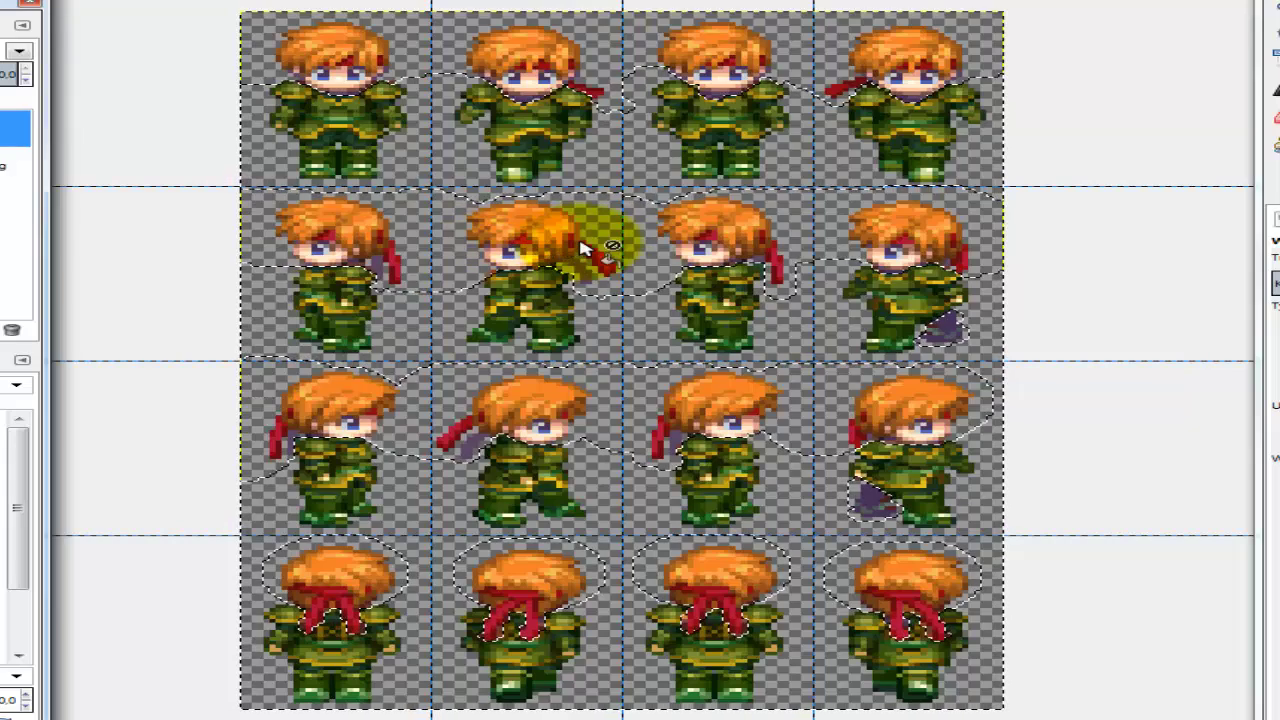
click(428, 580)
click(443, 278)
click(14, 163)
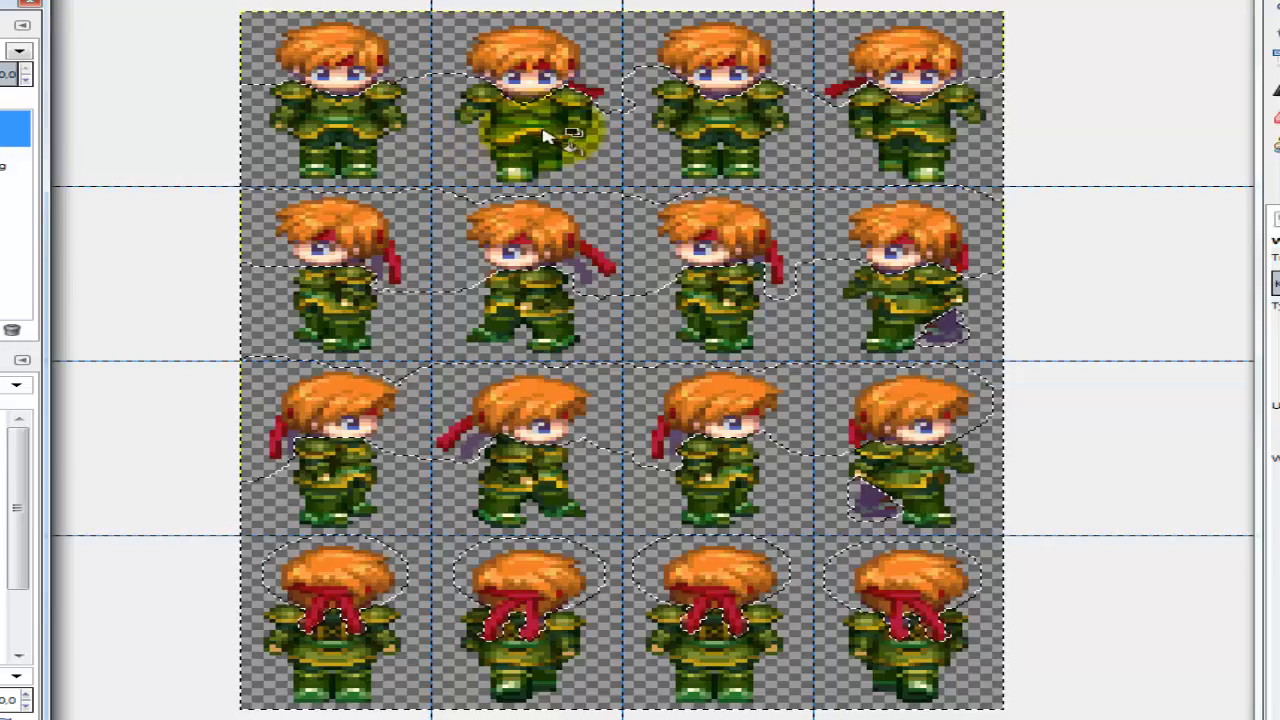
click(100, 214)
click(510, 345)
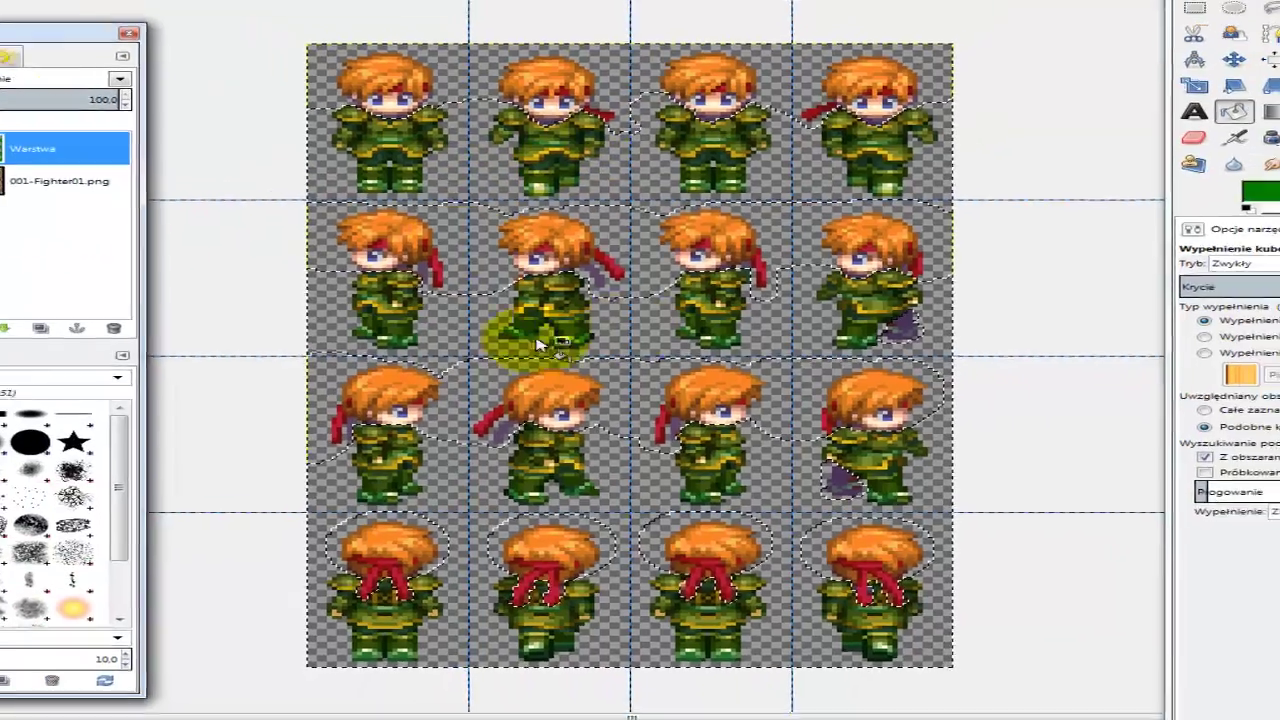
click(623, 266)
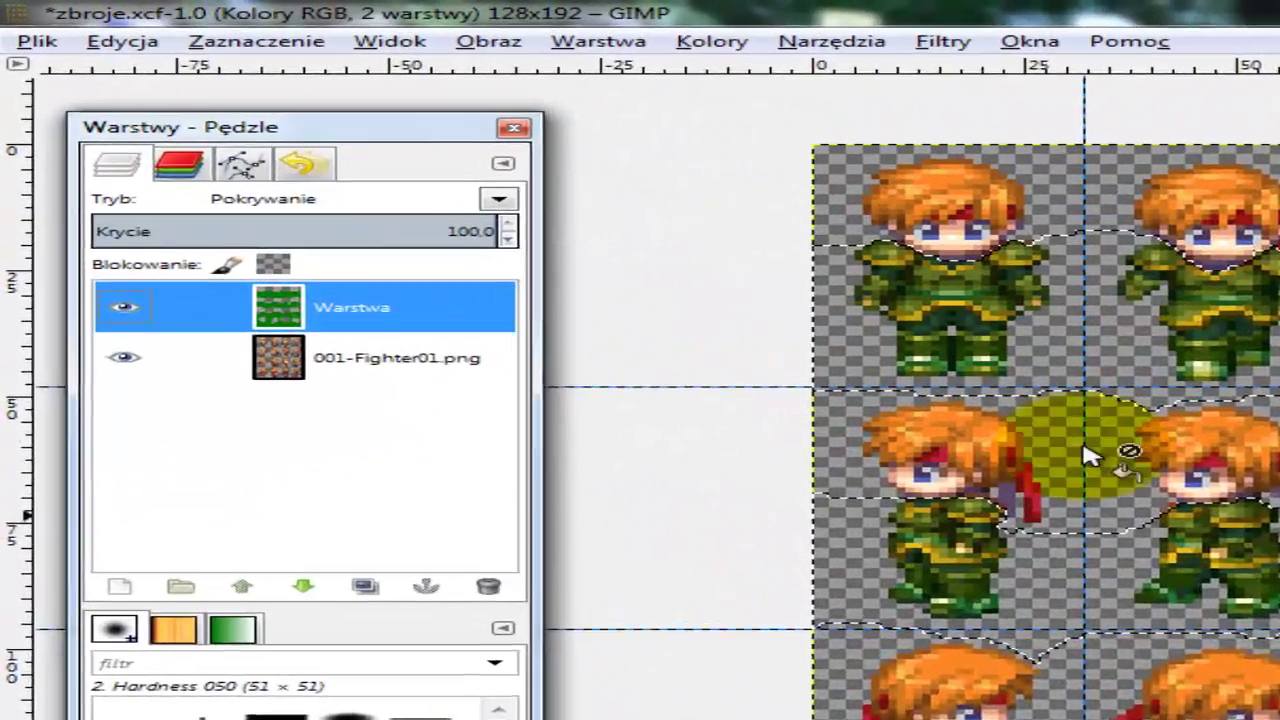
Add a new transparent layer directly above the Warstwa layer and make it the active layer
click(173, 157)
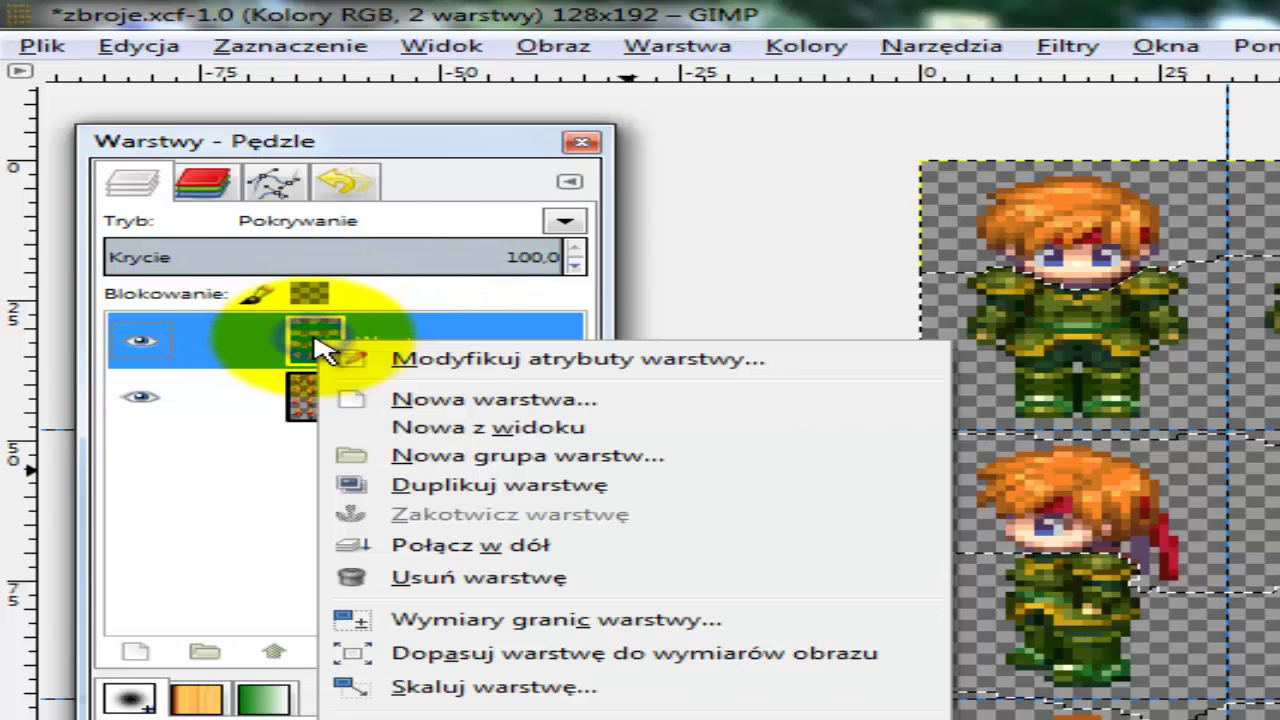
click(420, 400)
click(488, 522)
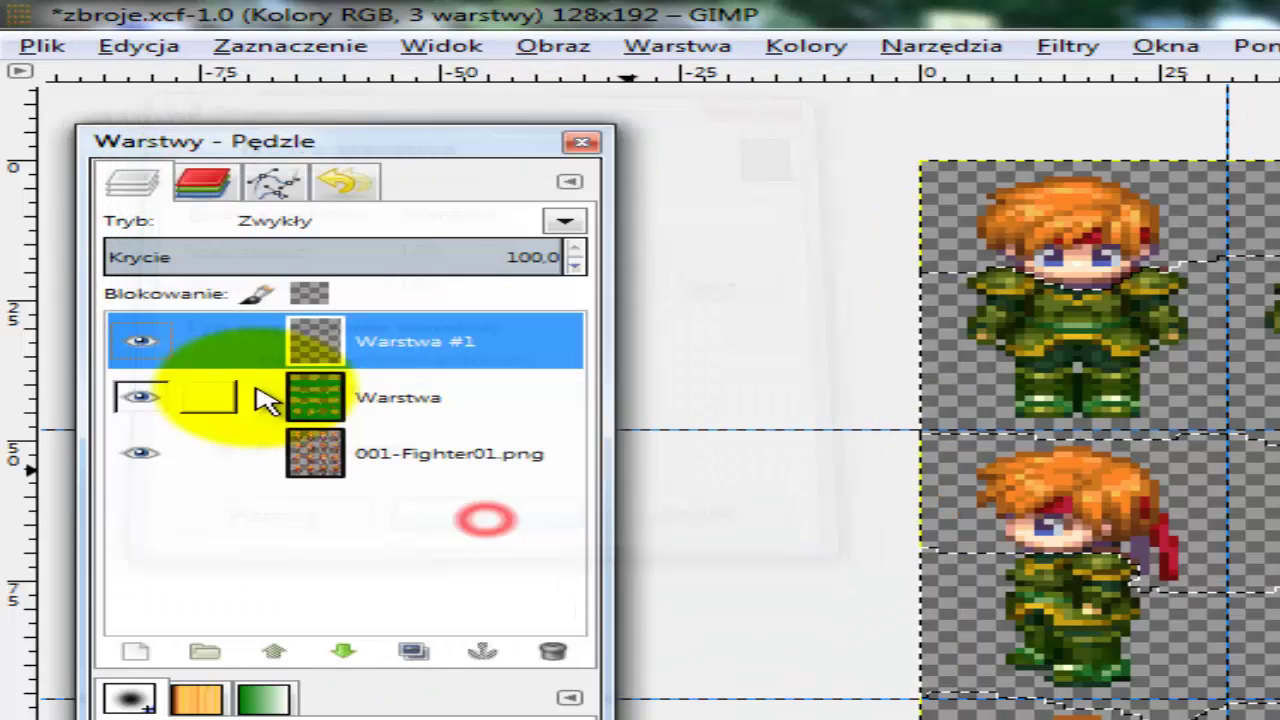
right_click(330, 416)
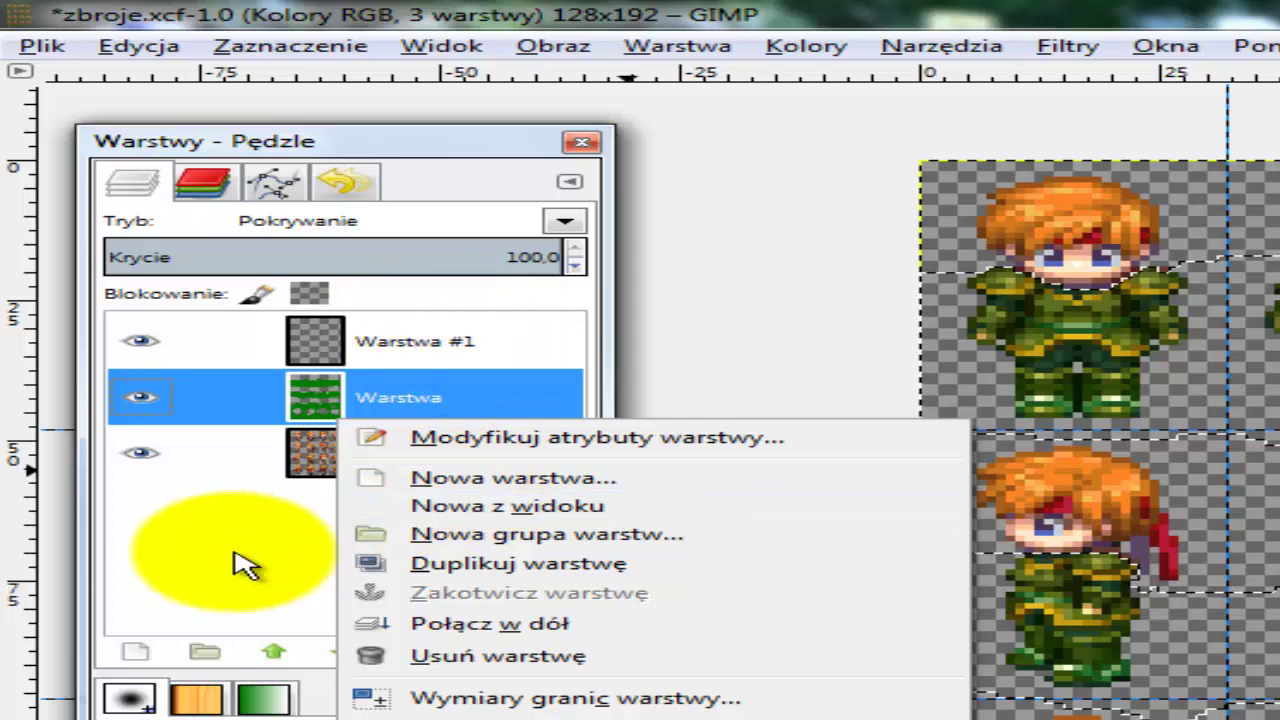
click(226, 557)
click(318, 345)
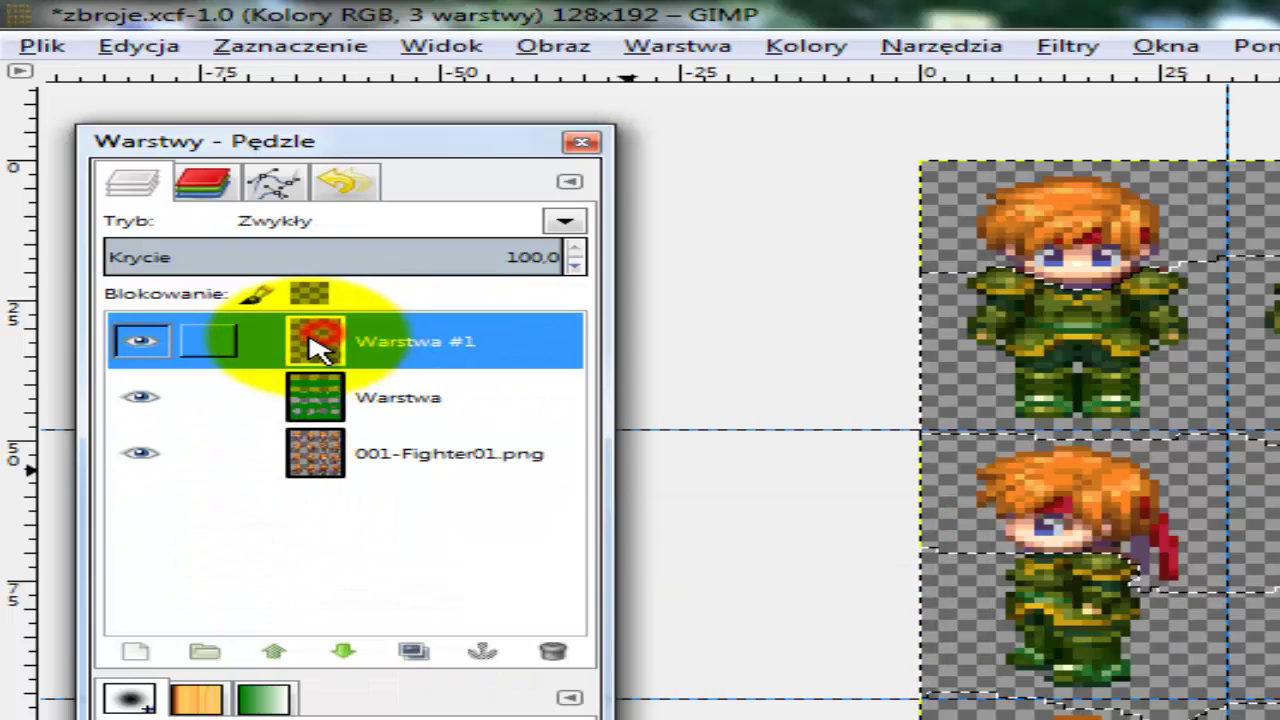
Compare the blend modes of the Warstwa and Warstwa #1 layers by activating each, finishing with Warstwa #1 active
drag(326, 388, 326, 327)
drag(322, 325, 333, 420)
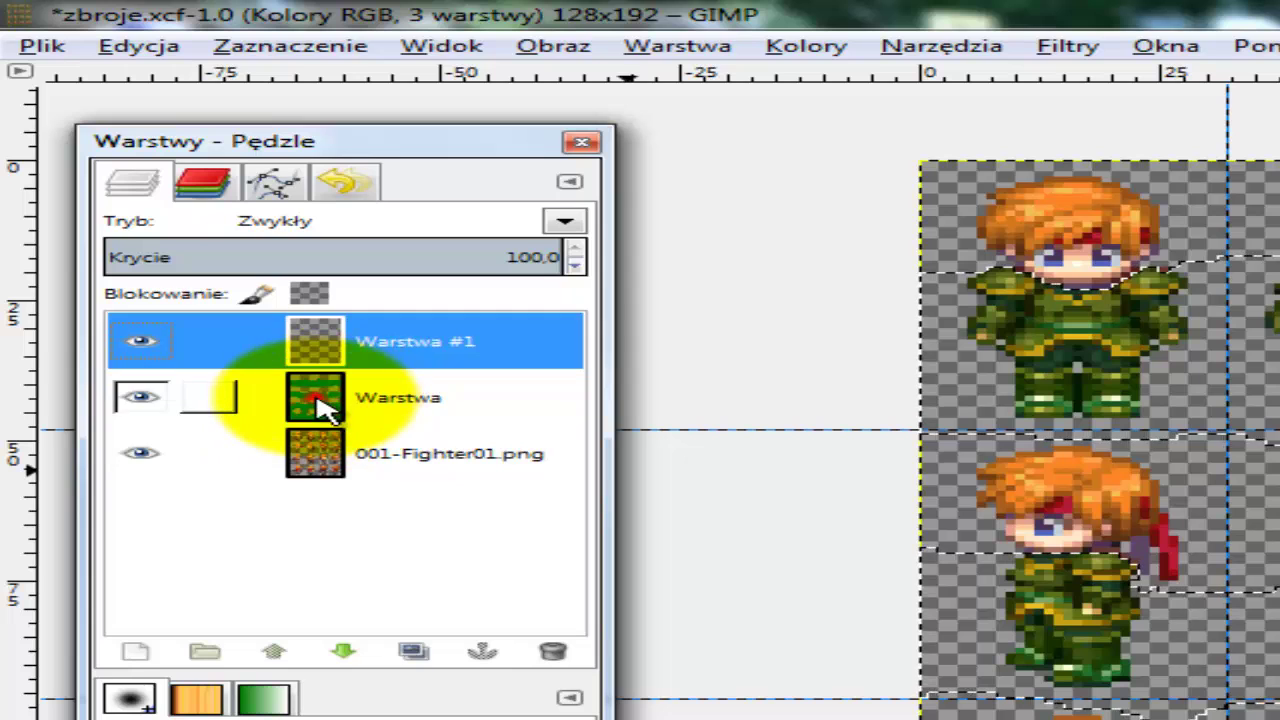
click(327, 405)
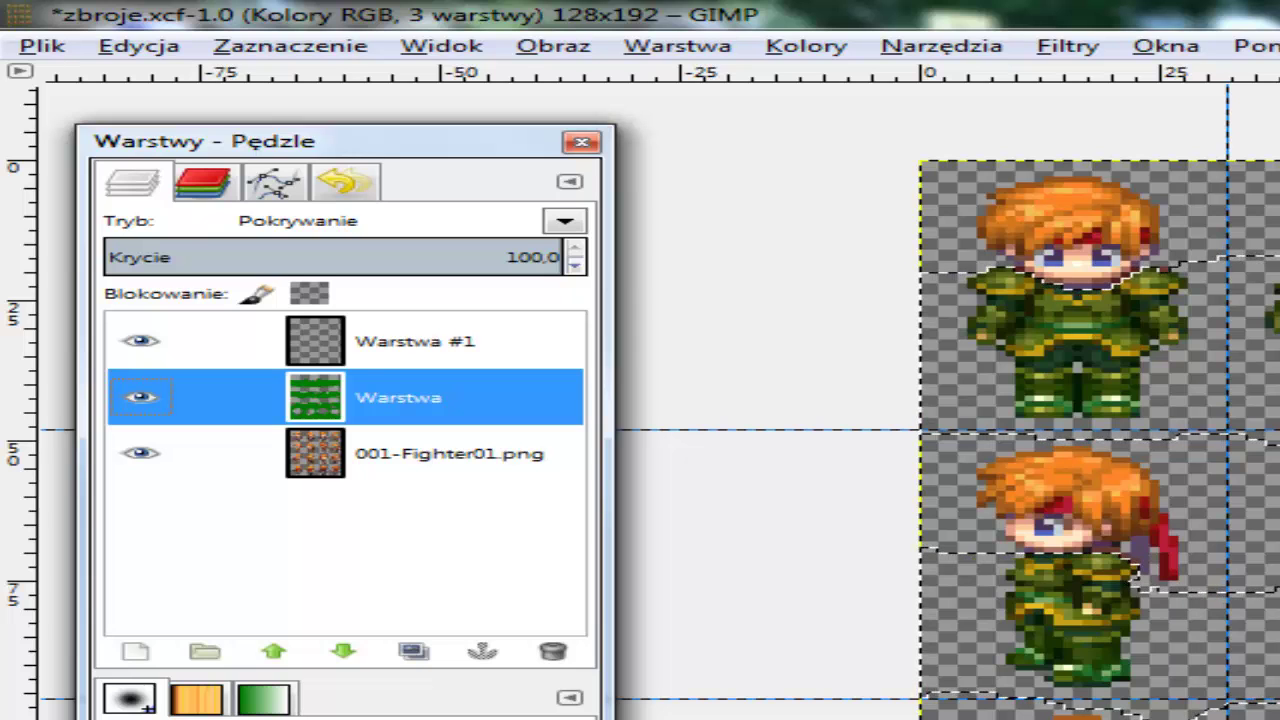
mouse_move(458, 145)
mouse_down()
mouse_move(449, 114)
mouse_move(453, 128)
mouse_up()
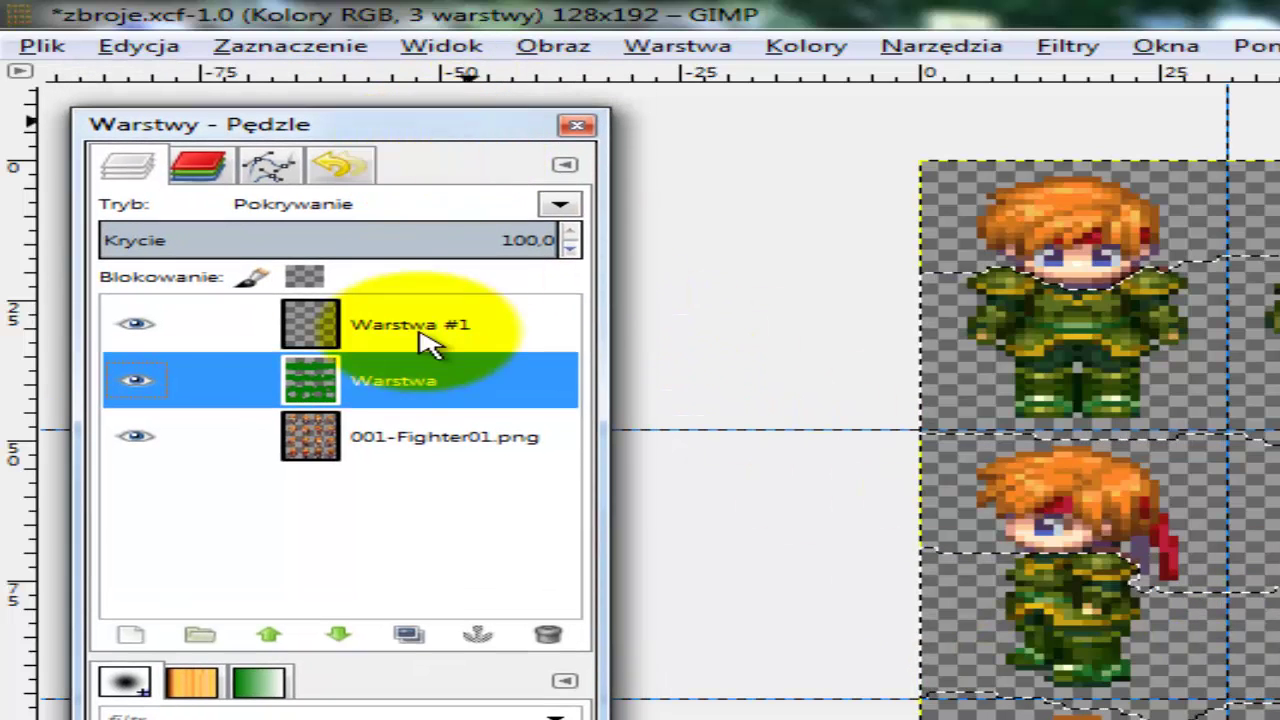
drag(298, 370, 326, 316)
drag(322, 324, 318, 388)
drag(310, 321, 308, 445)
drag(316, 380, 337, 331)
drag(335, 416, 372, 198)
drag(331, 328, 326, 388)
drag(312, 382, 338, 330)
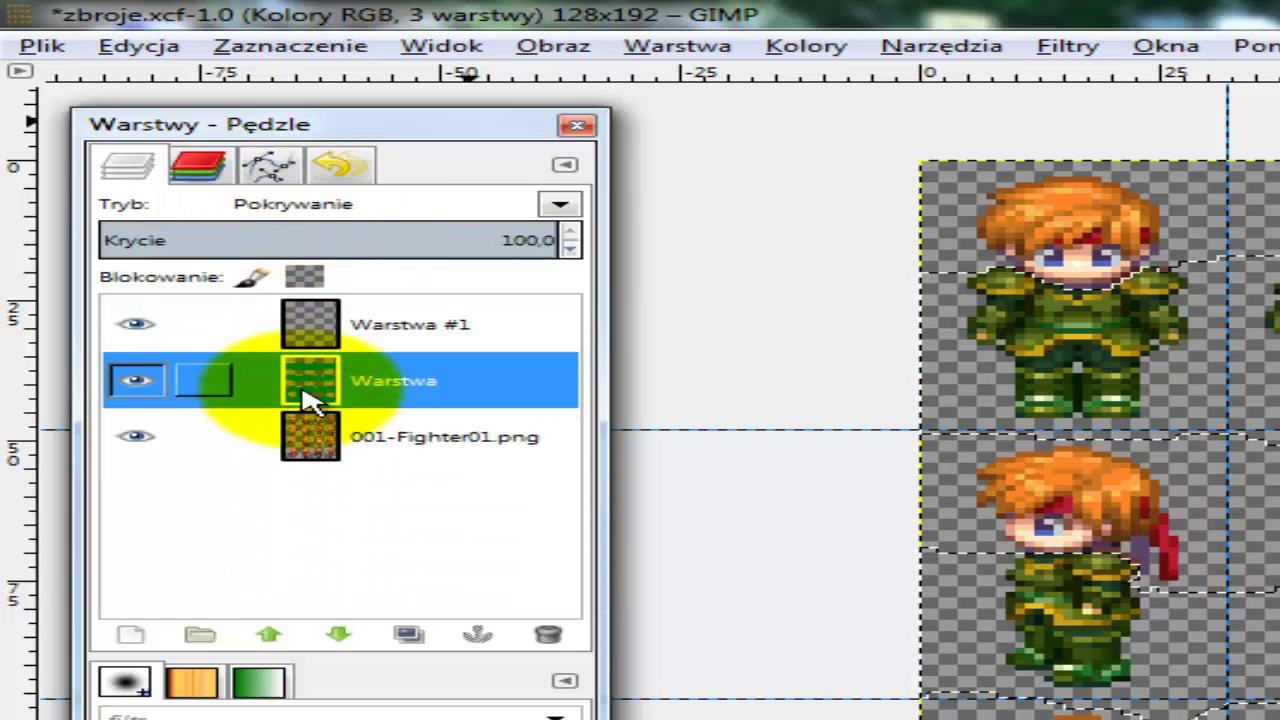
click(300, 336)
click(318, 388)
click(321, 320)
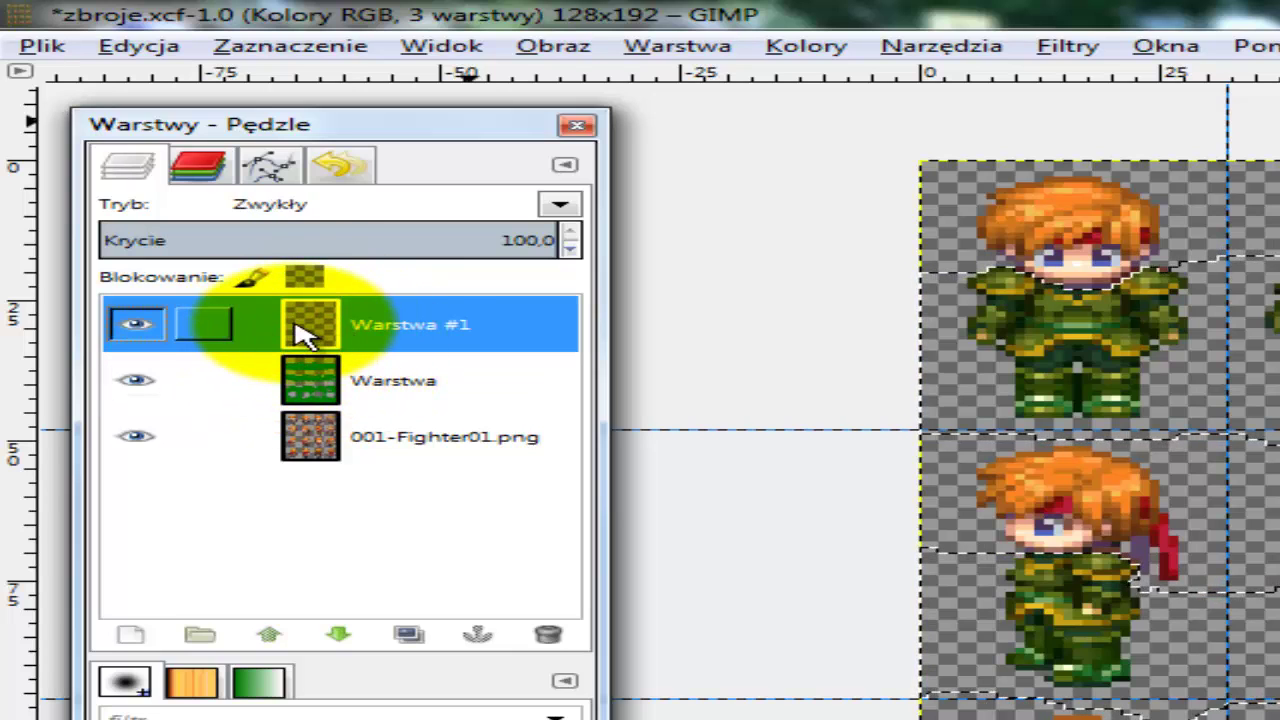
drag(305, 335, 318, 395)
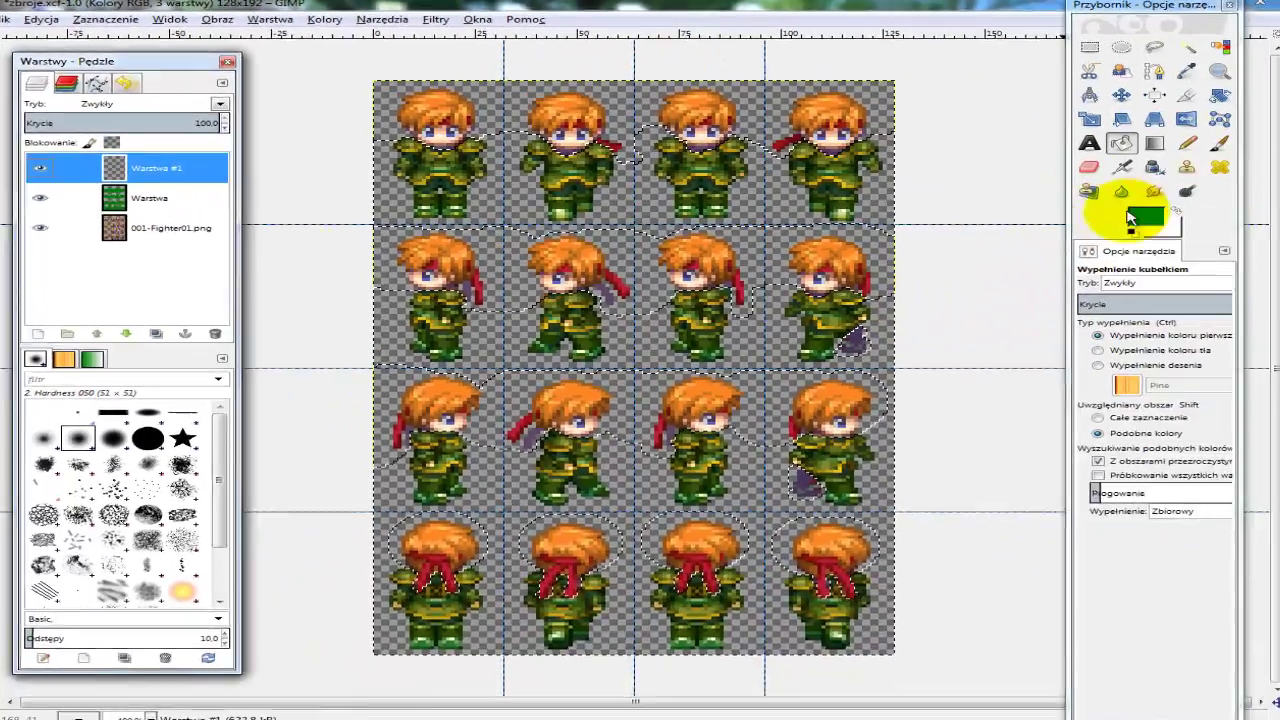
Set the foreground colour to the yellow saved in the colour history
click(1150, 225)
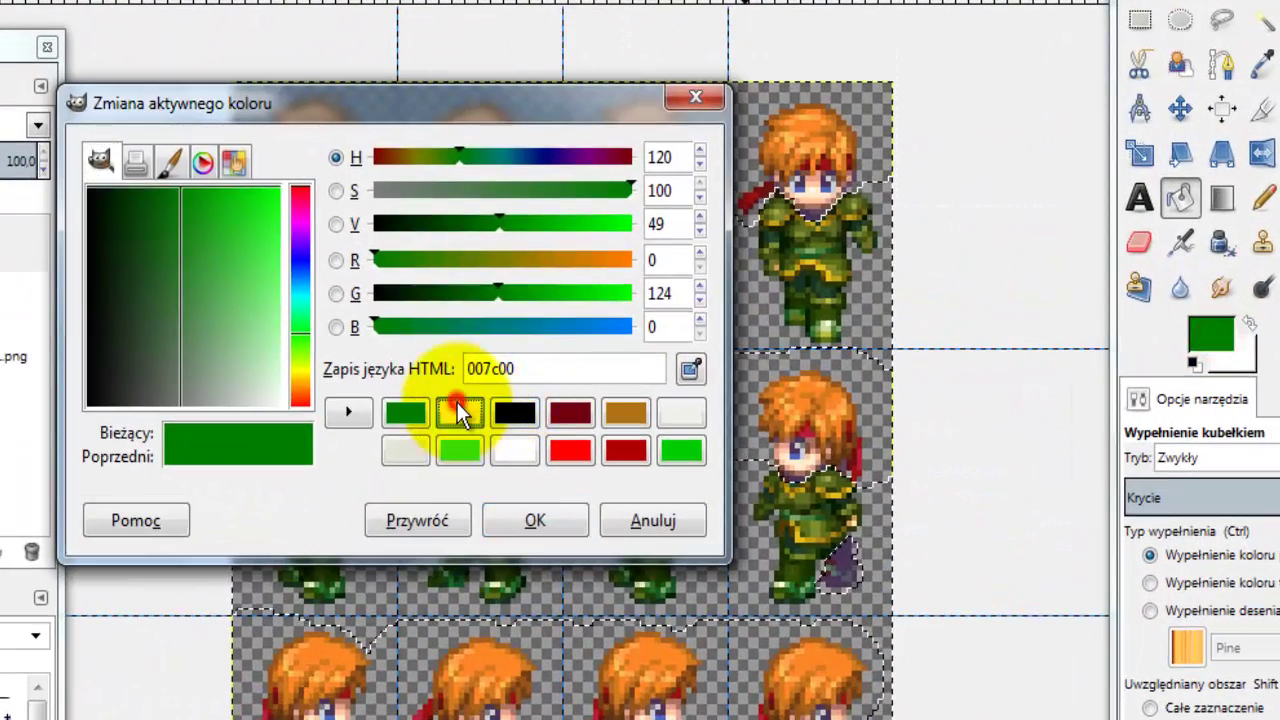
click(458, 410)
mouse_move(622, 195)
mouse_down()
mouse_move(547, 197)
mouse_move(635, 200)
mouse_up()
click(536, 518)
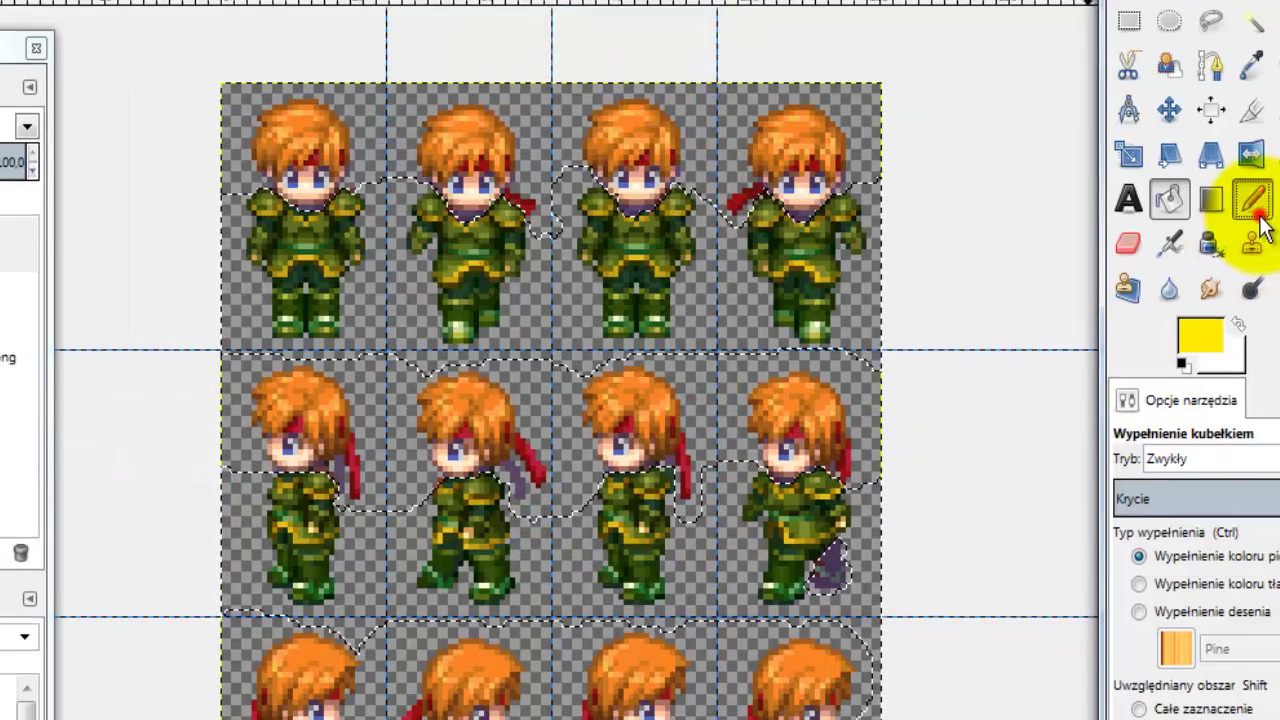
Choose the Paintbrush with 2. Hardness 050, set its size to 3 and paint a yellow test stroke on the first sprite's shoulders
click(1262, 198)
click(1204, 218)
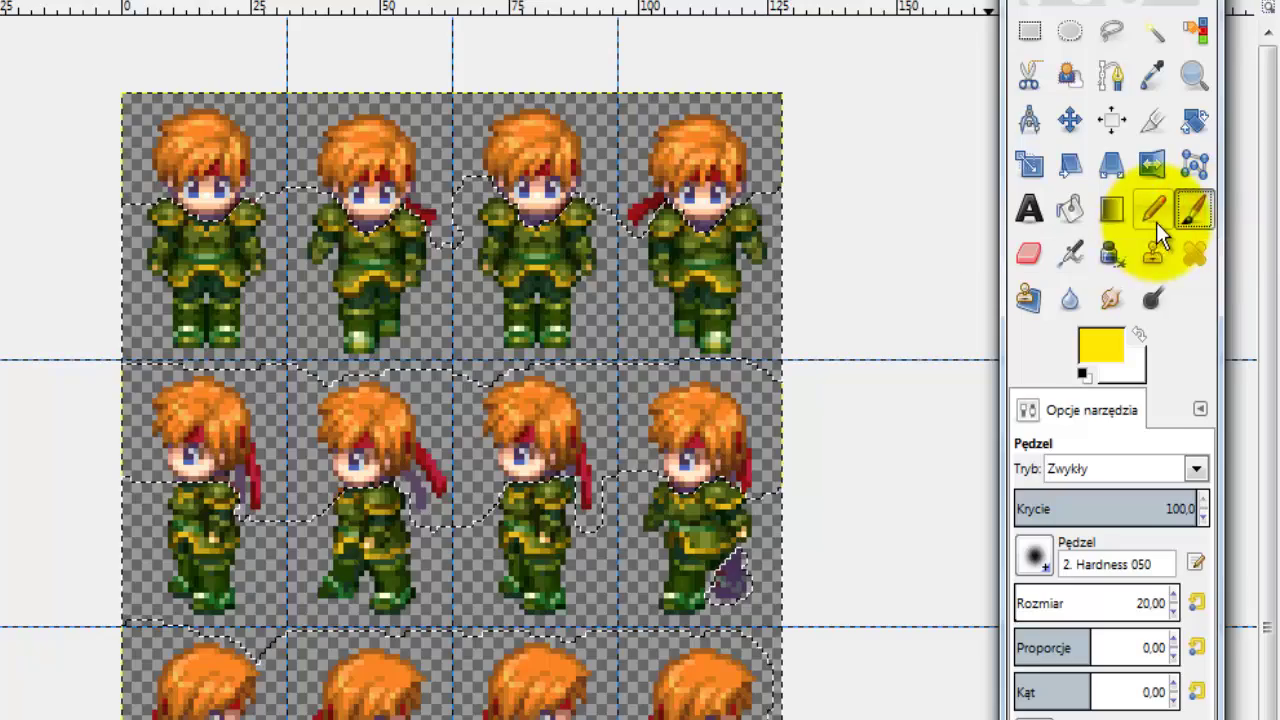
click(1159, 221)
click(1193, 211)
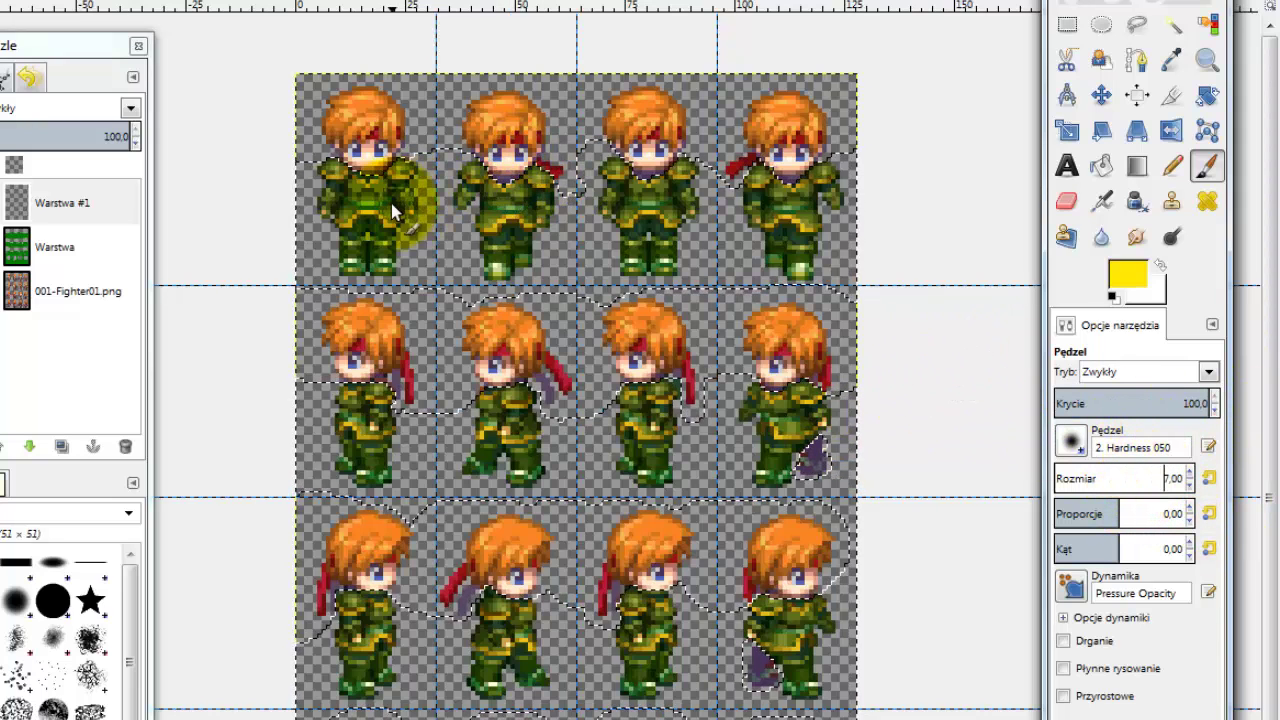
click(1190, 486)
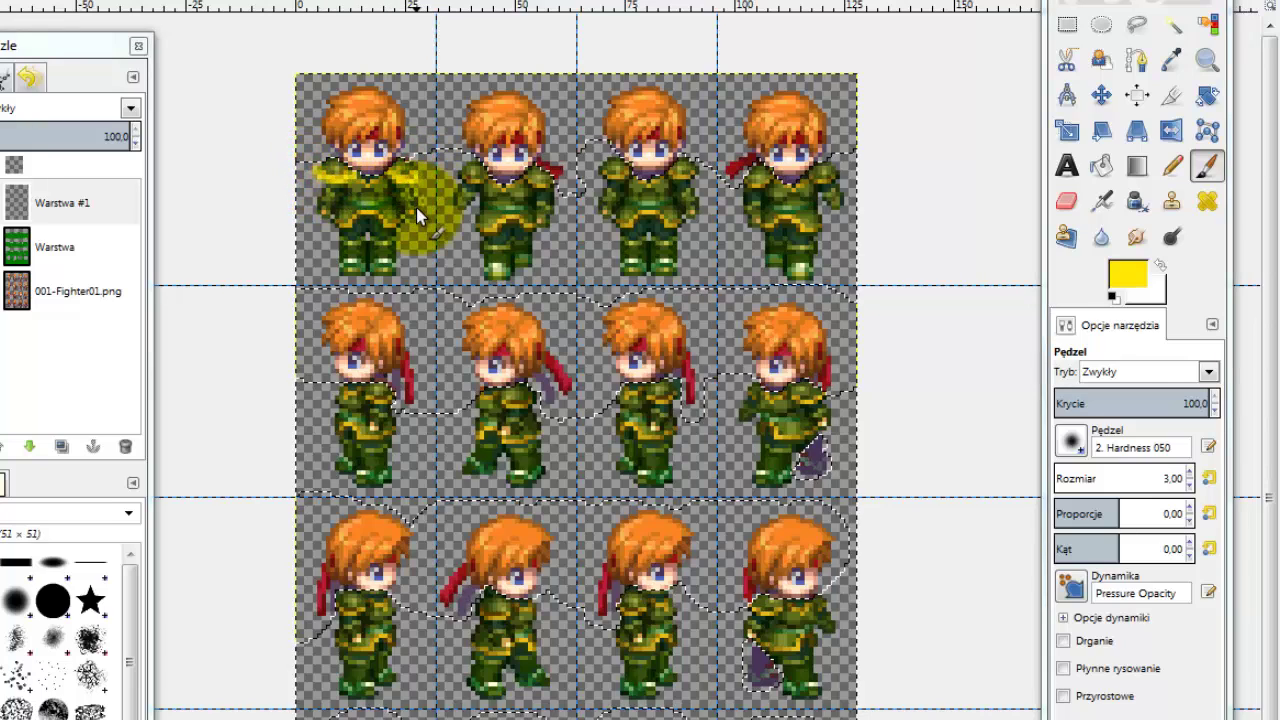
Undo the yellow shoulder stroke and try the Pencil on the first sprite's shoulder
key(ctrl+z)
click(1173, 166)
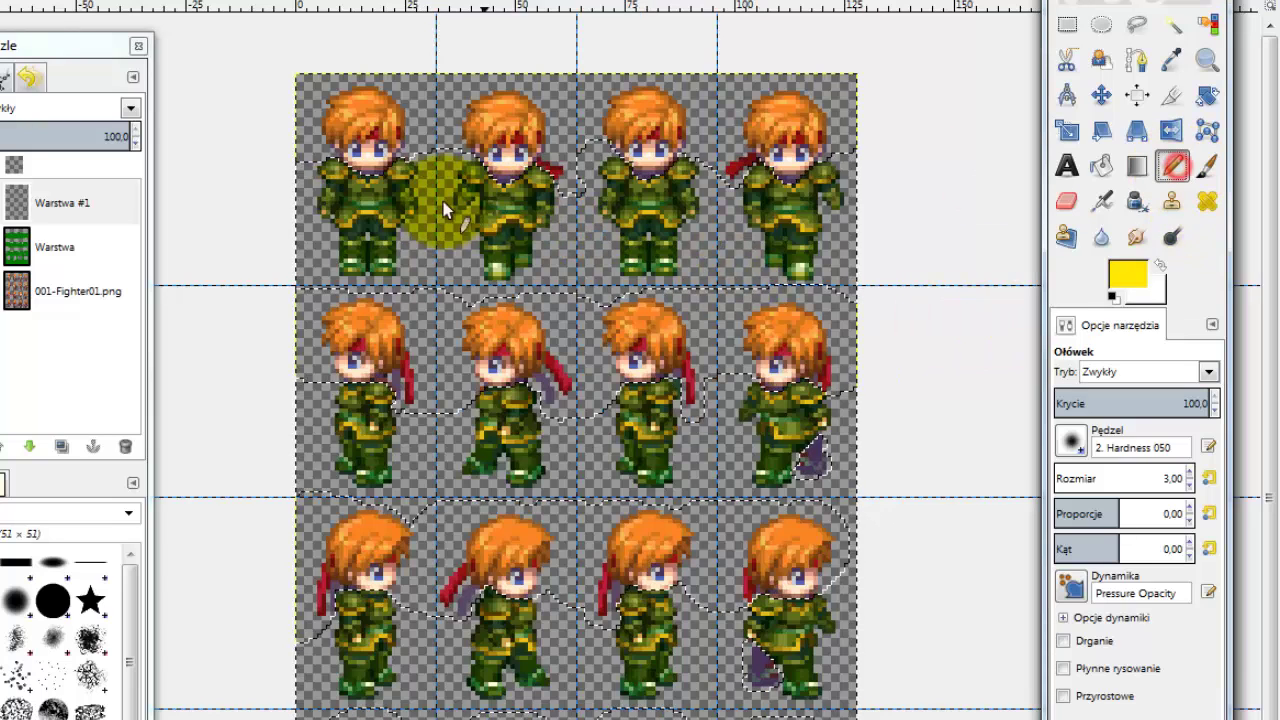
drag(315, 168, 333, 170)
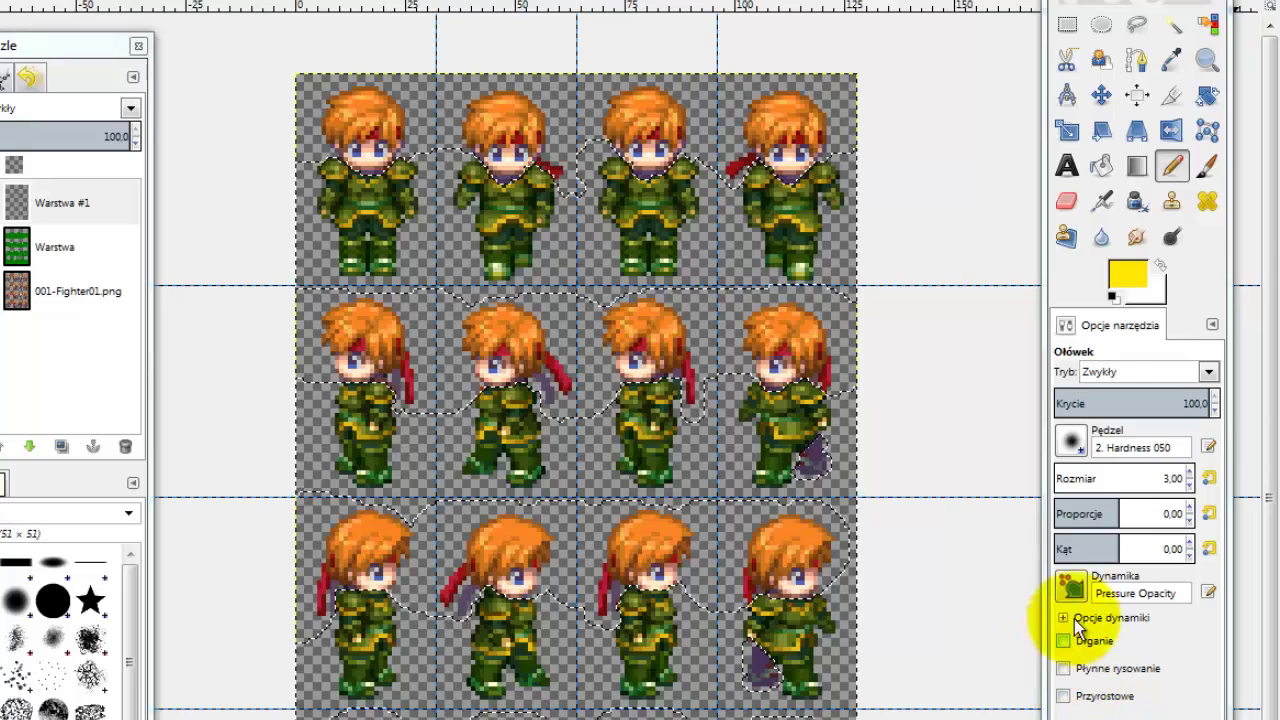
Compare the Pencil and Paintbrush options, and paint the top-row sprites' armour trim yellow on Warstwa #1 using the Paintbrush at size 3
click(1207, 166)
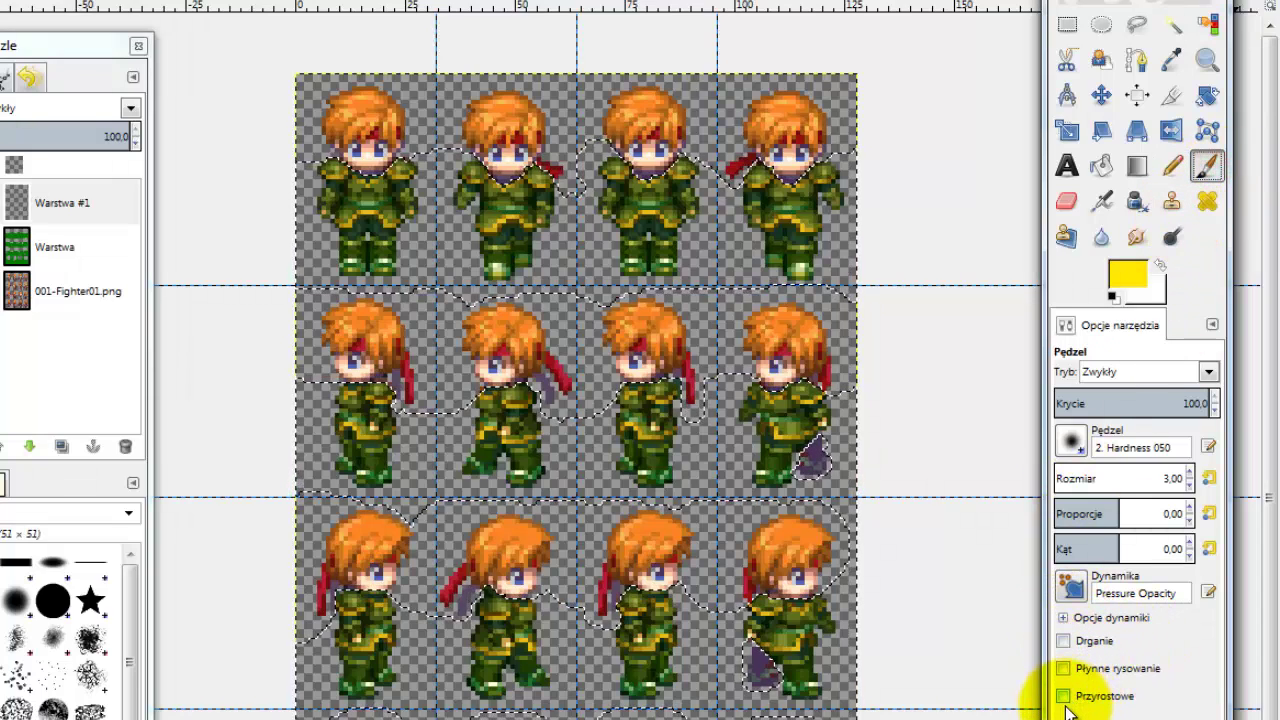
click(1172, 166)
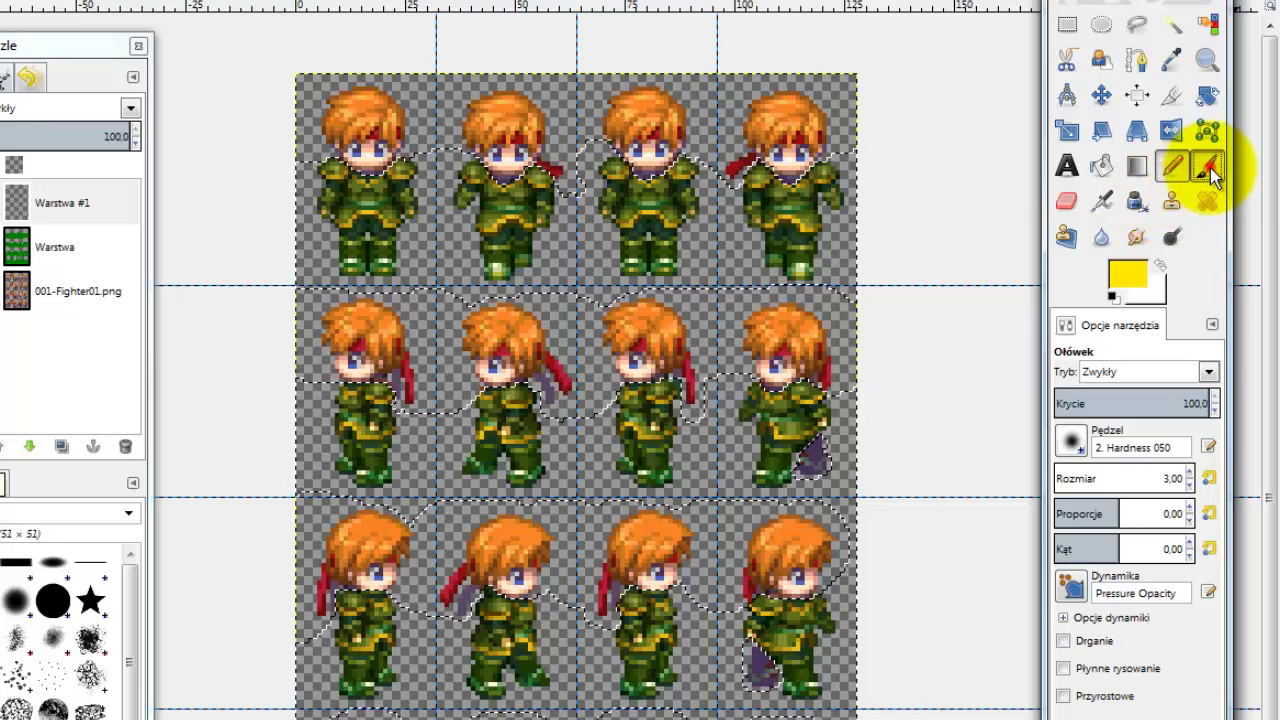
click(1210, 168)
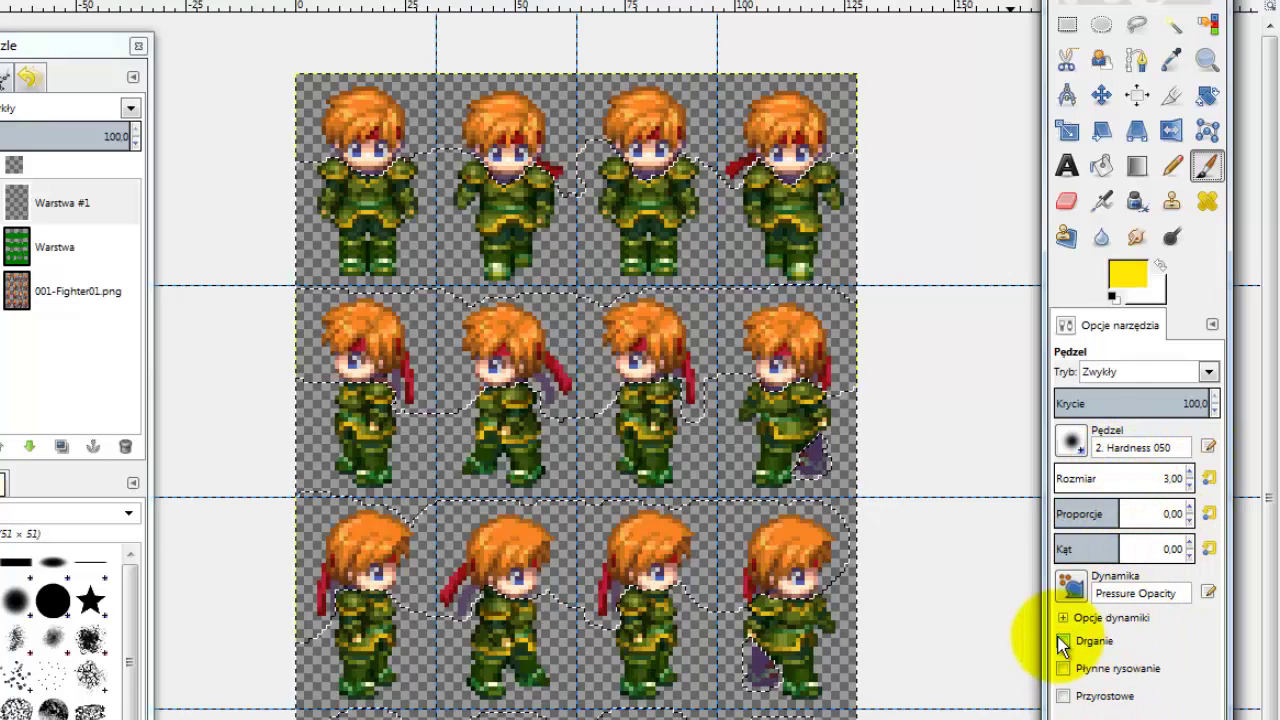
click(315, 171)
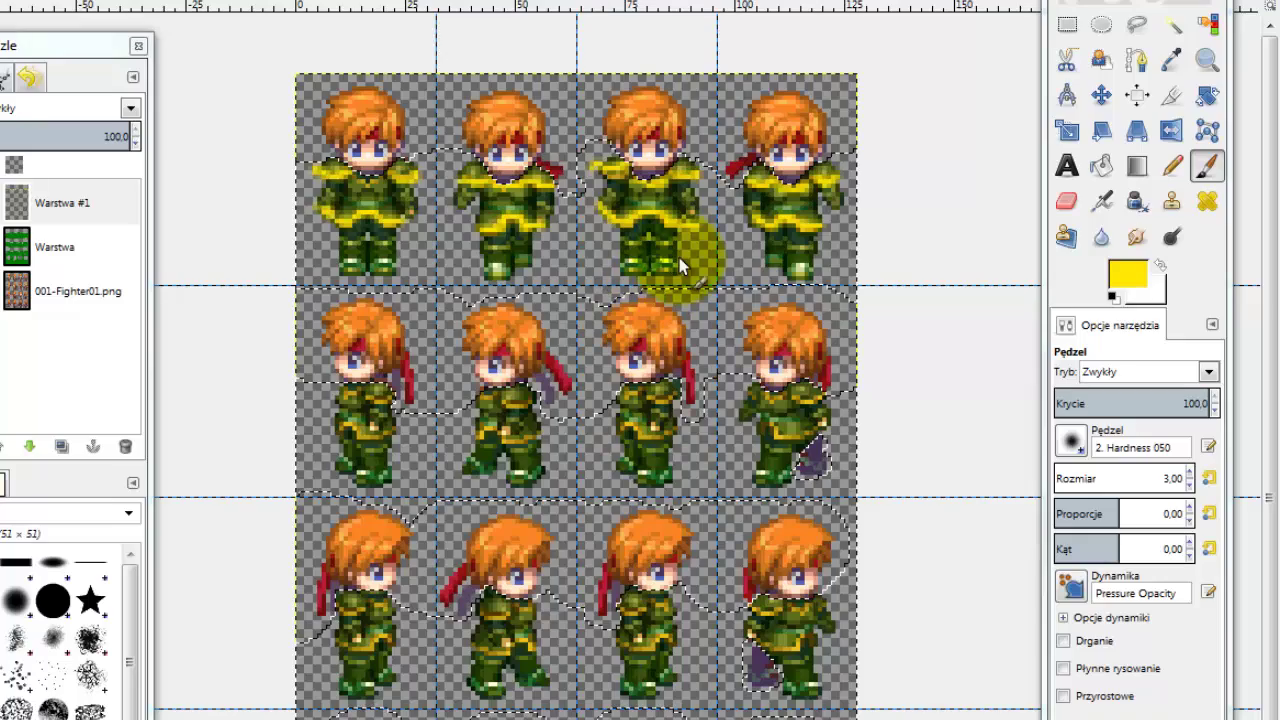
Set the blend mode of the Warstwa #1 layer to Pokrywanie (Overlay)
click(18, 201)
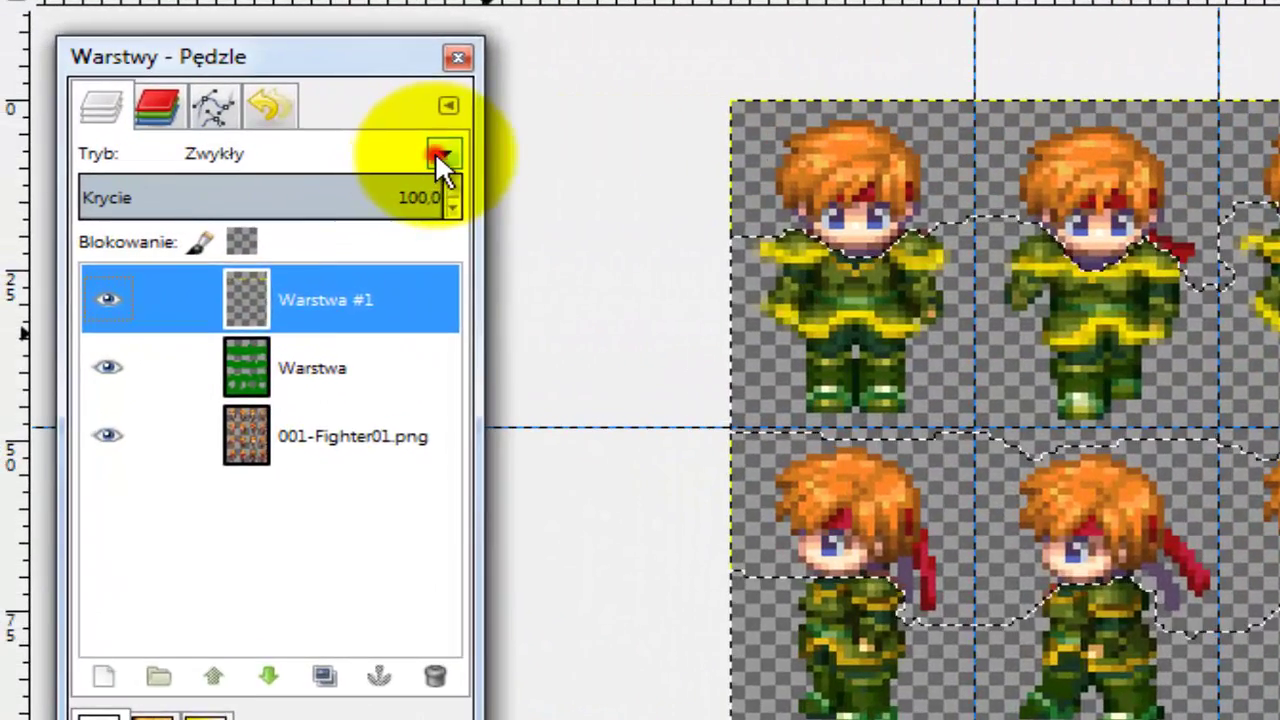
click(214, 120)
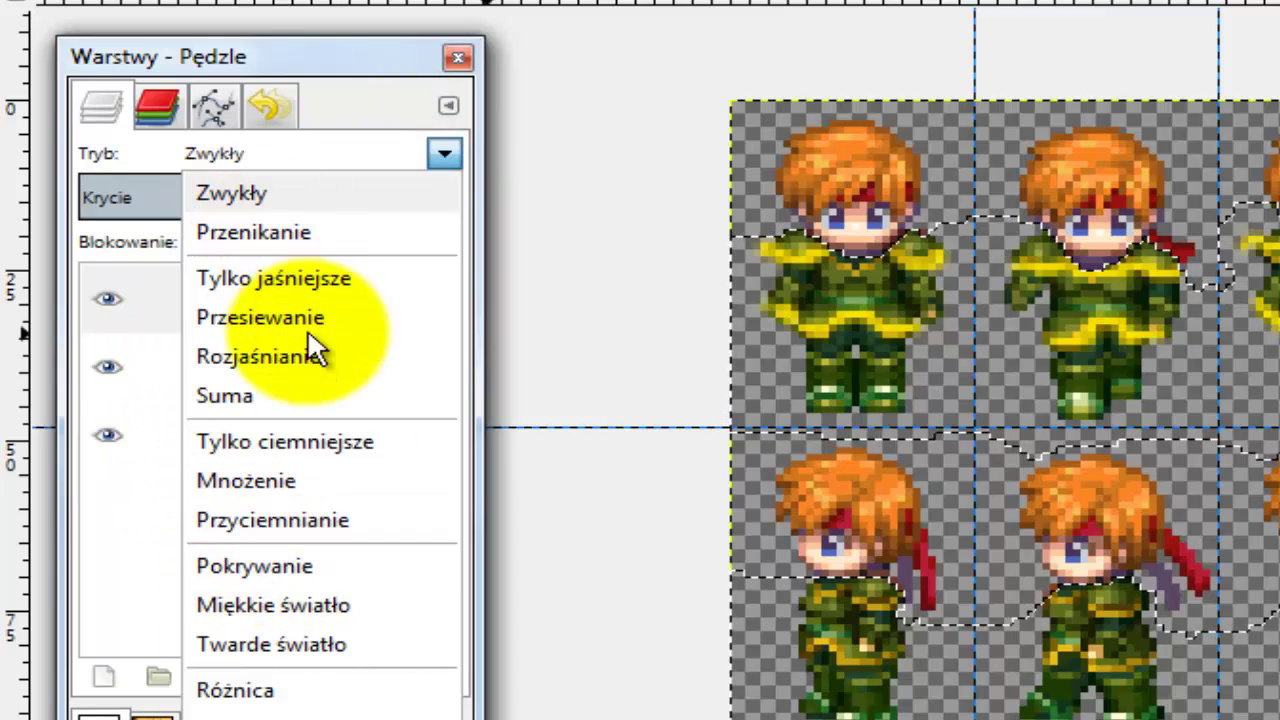
click(288, 565)
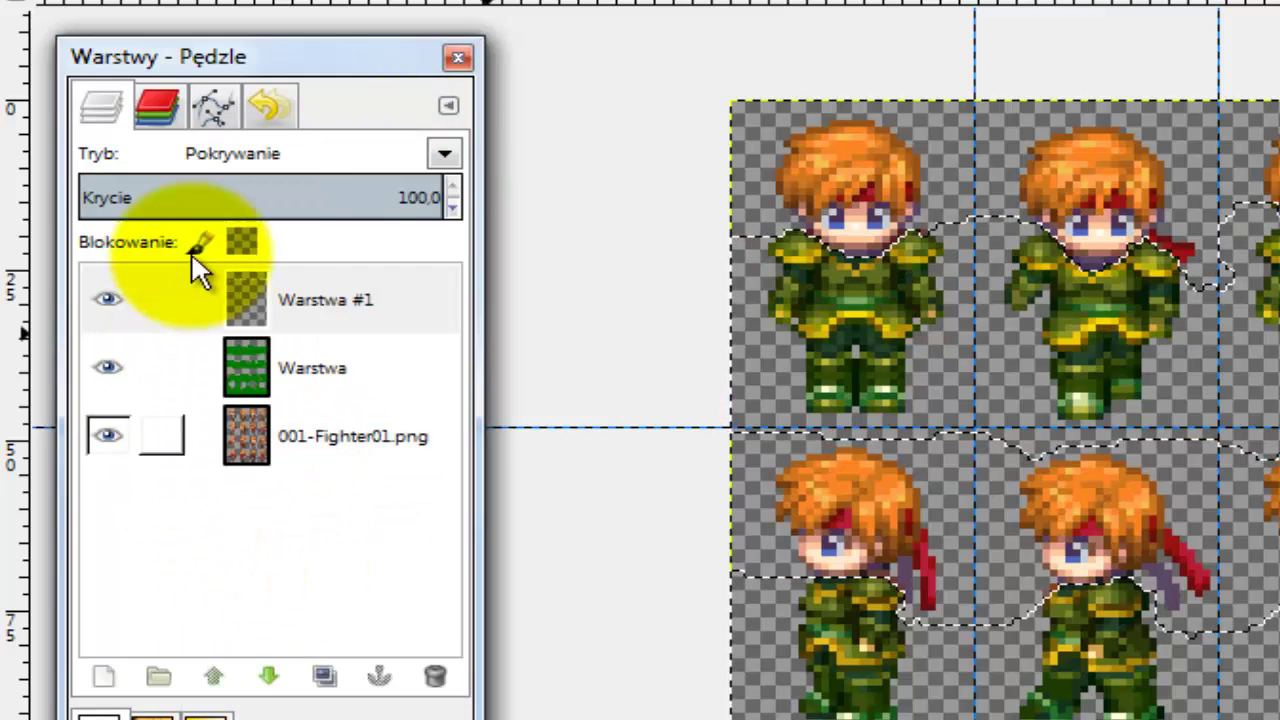
Compare the modes of Warstwa #1 and Warstwa, and try raising Warstwa #1's opacity beyond 100
click(256, 300)
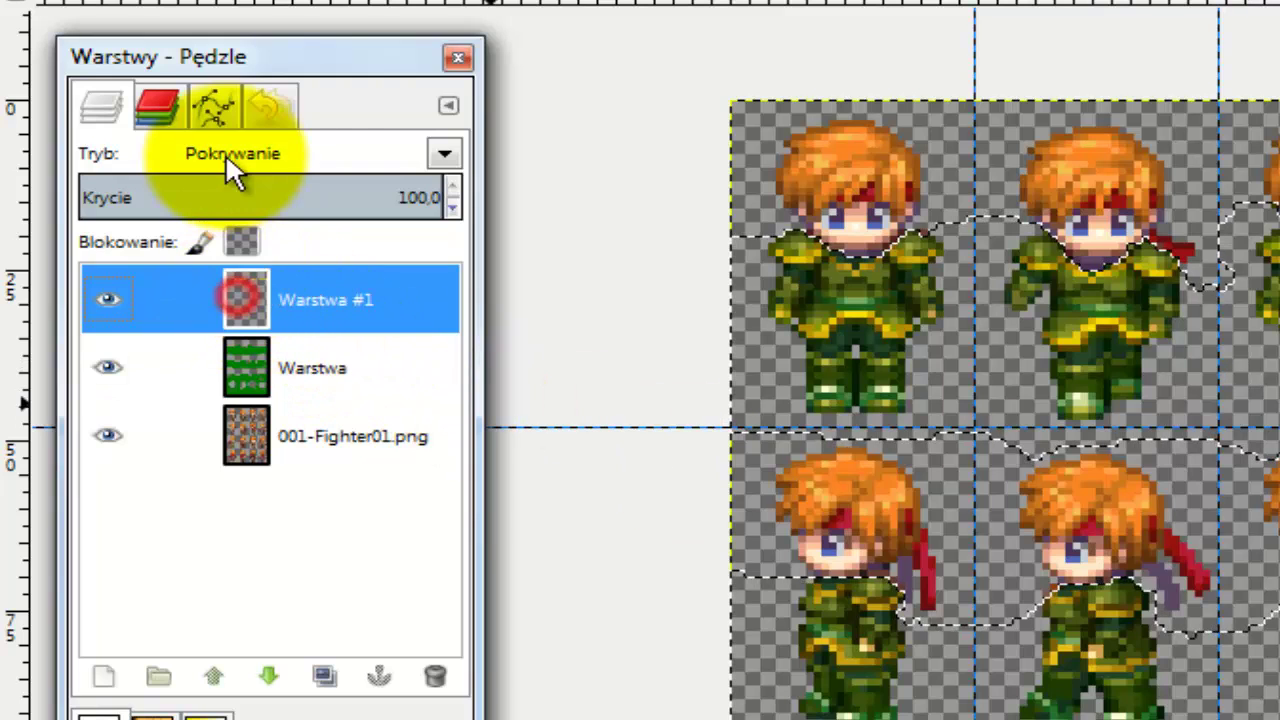
click(248, 366)
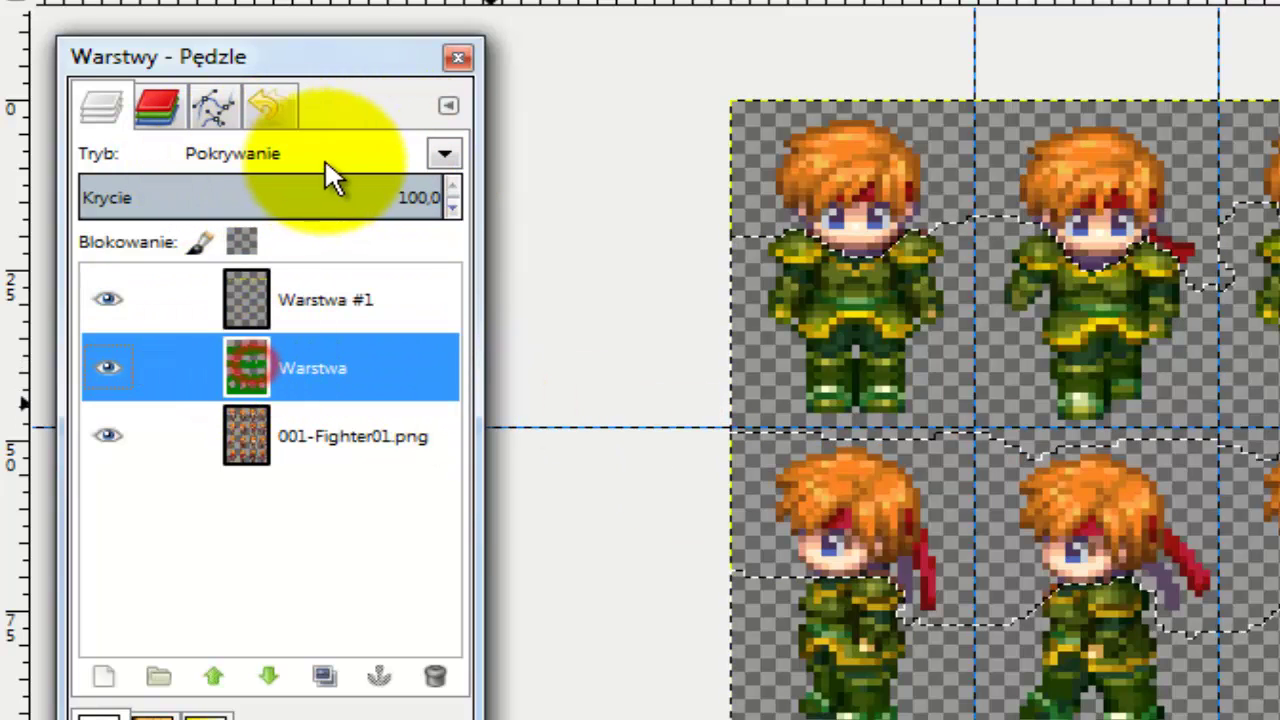
click(246, 299)
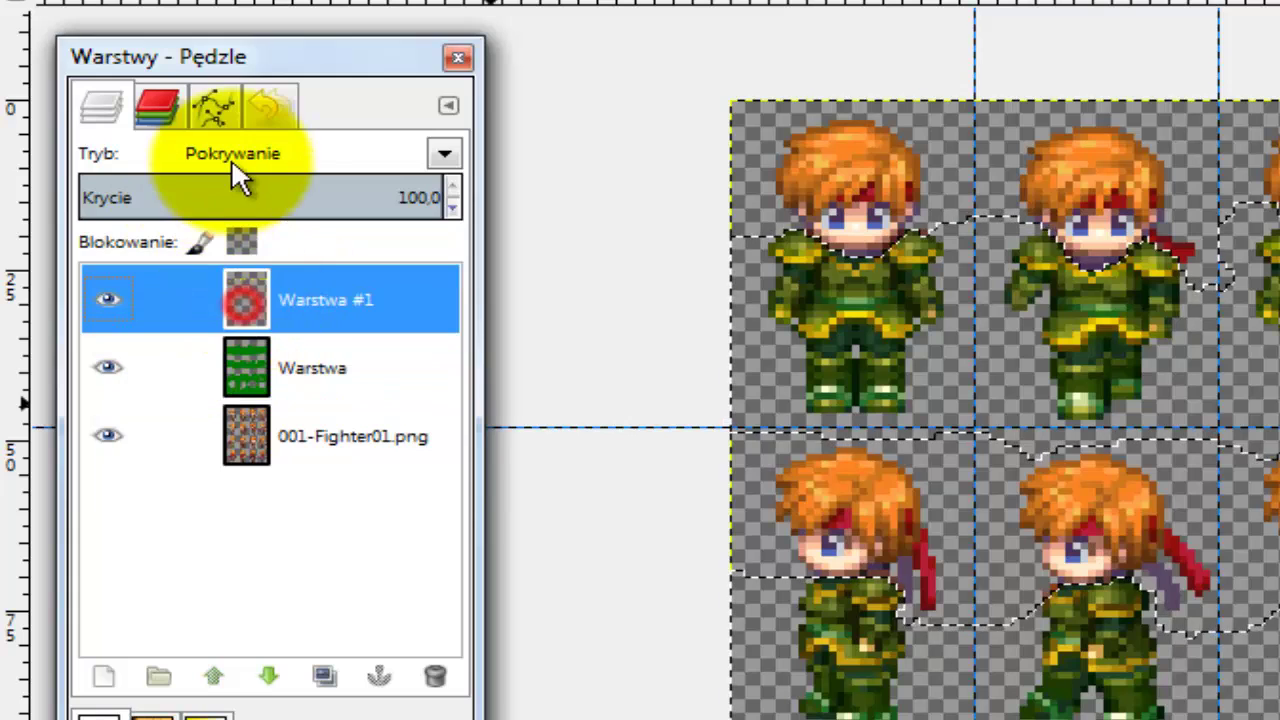
click(390, 197)
drag(347, 208, 607, 275)
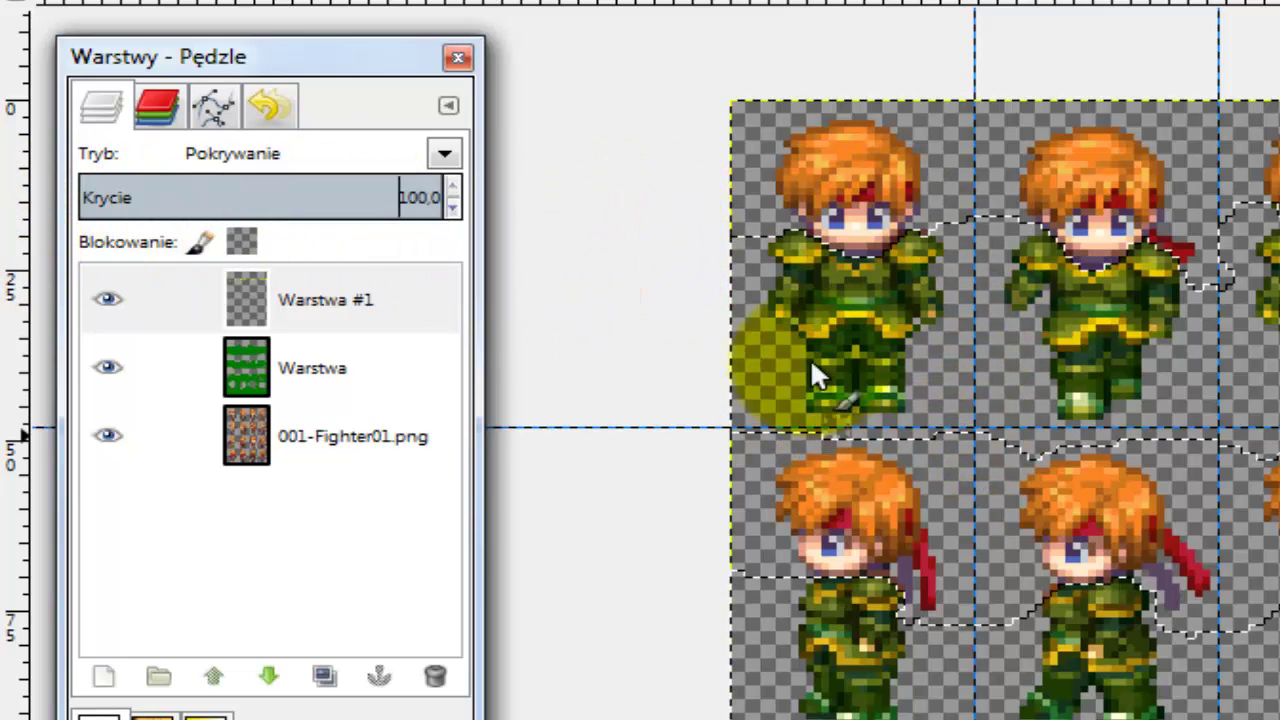
Duplicate the Warstwa #1 layer and lower the copy's opacity to 34.9
right_click(250, 300)
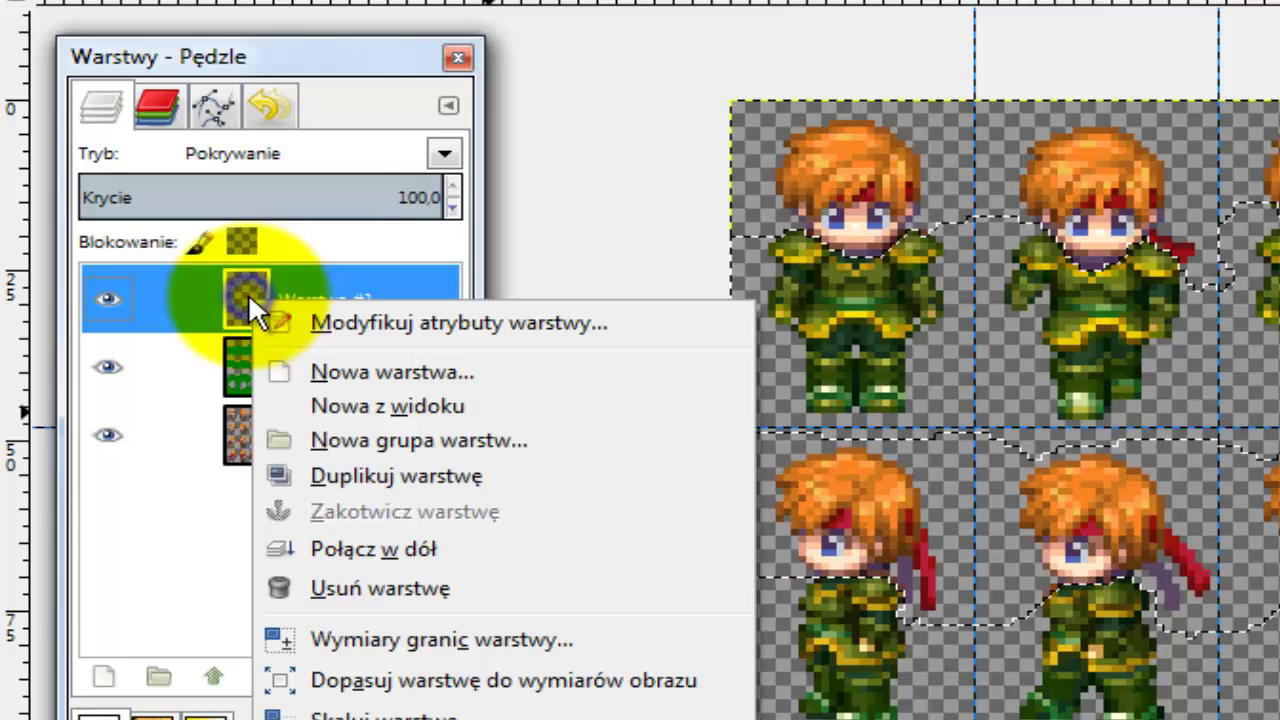
click(334, 475)
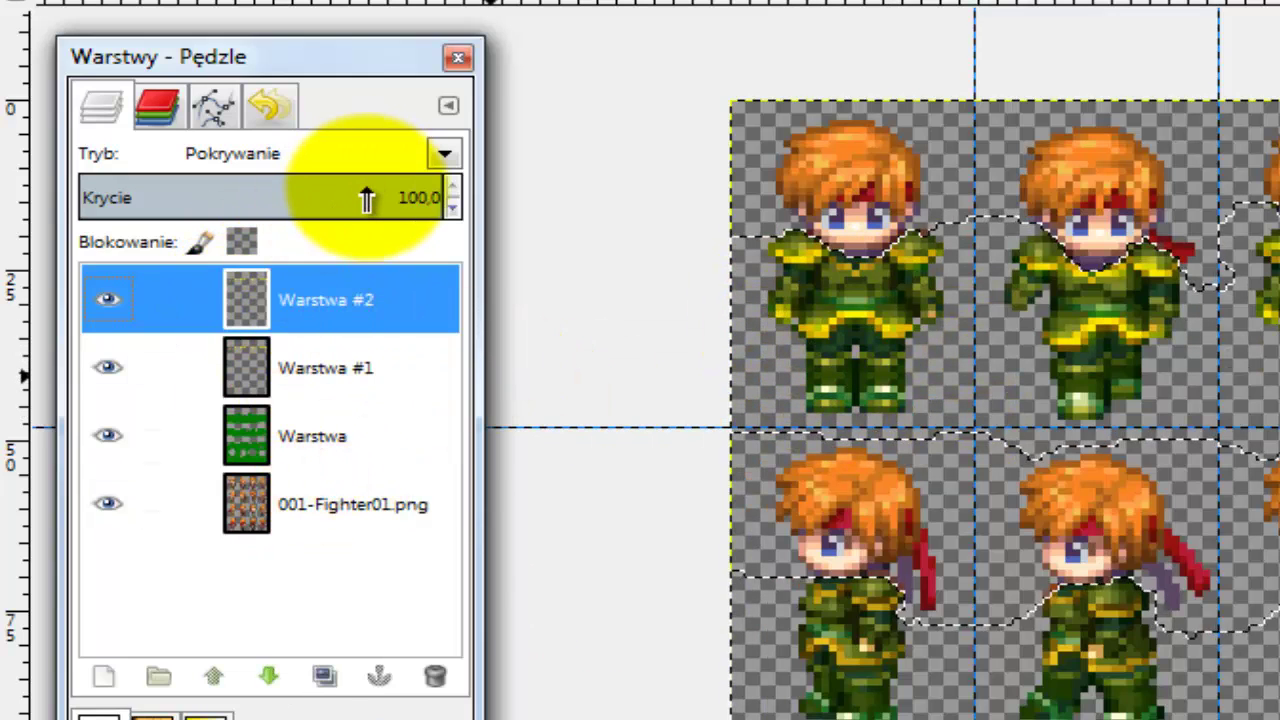
drag(366, 195, 204, 195)
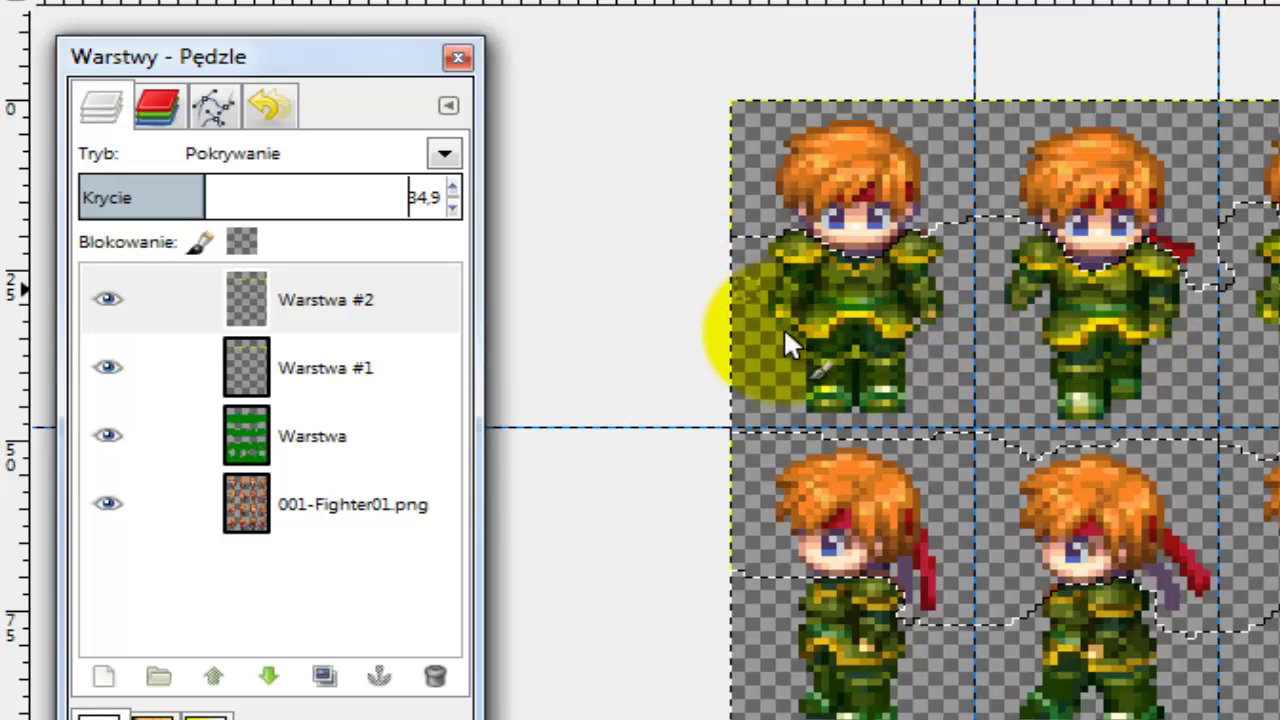
Try strengthening the yellow trim by duplicating the topmost overlay layer three times
right_click(252, 296)
click(319, 494)
right_click(247, 291)
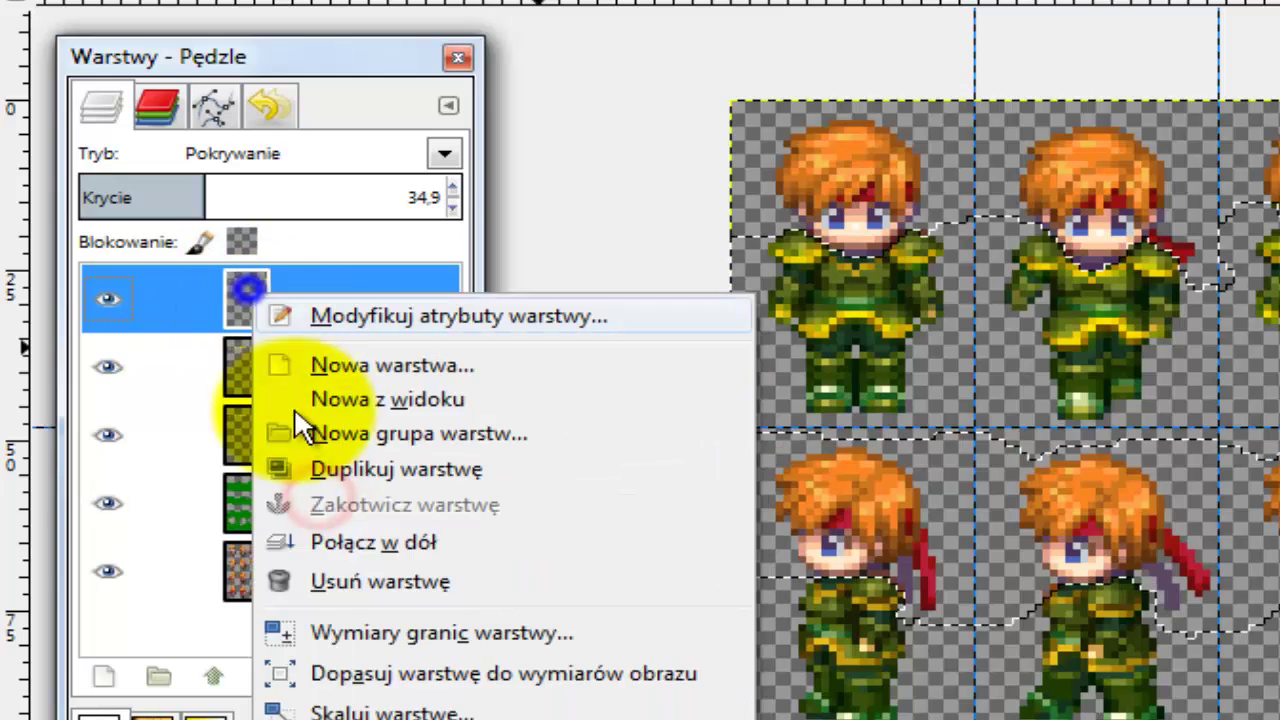
click(285, 468)
right_click(240, 284)
click(312, 458)
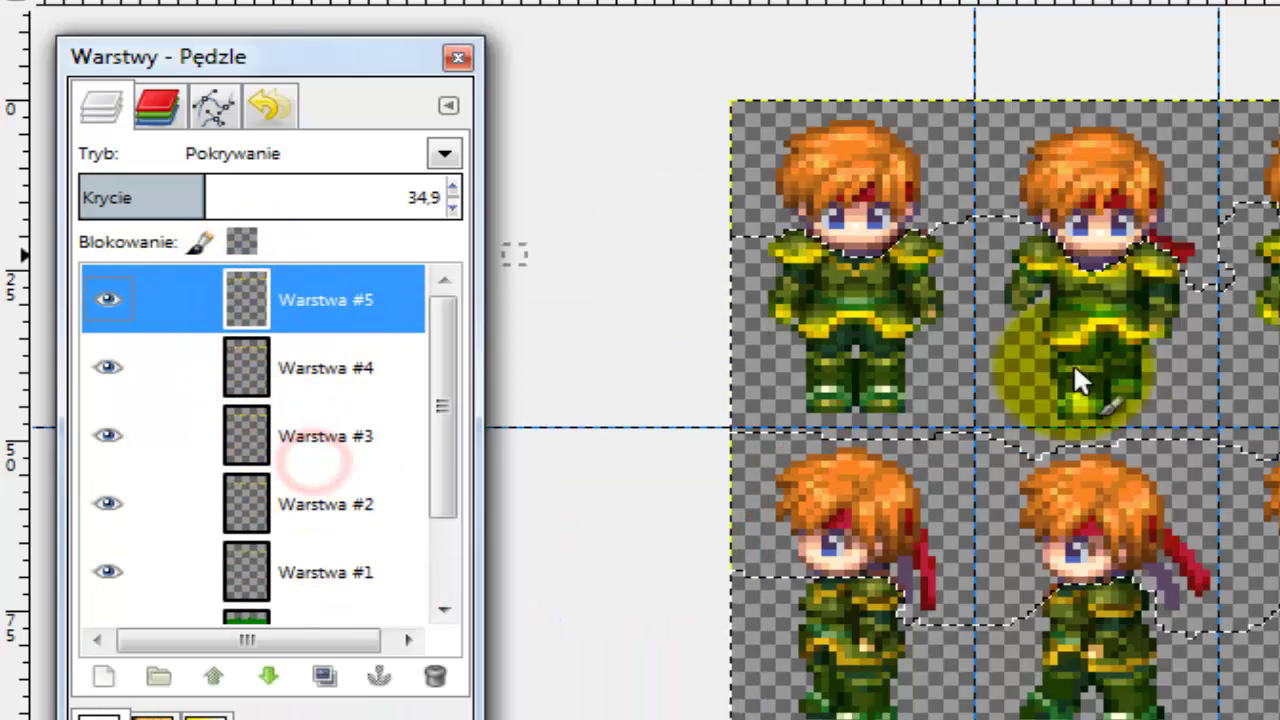
Undo the last three layer duplications
key(ctrl+z)
key(ctrl+z)
key(ctrl+z)
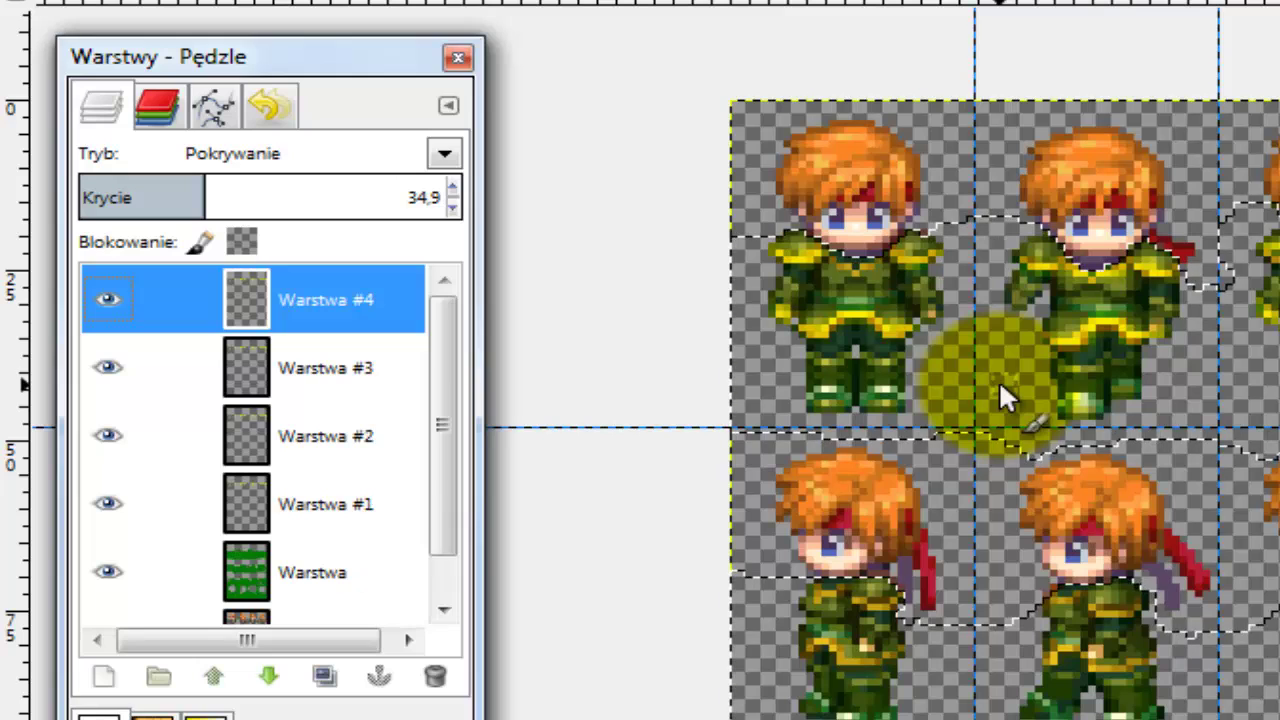
Toggle the visibility of Warstwa #2 and Warstwa #1 to compare the yellow trim with and without them
click(117, 306)
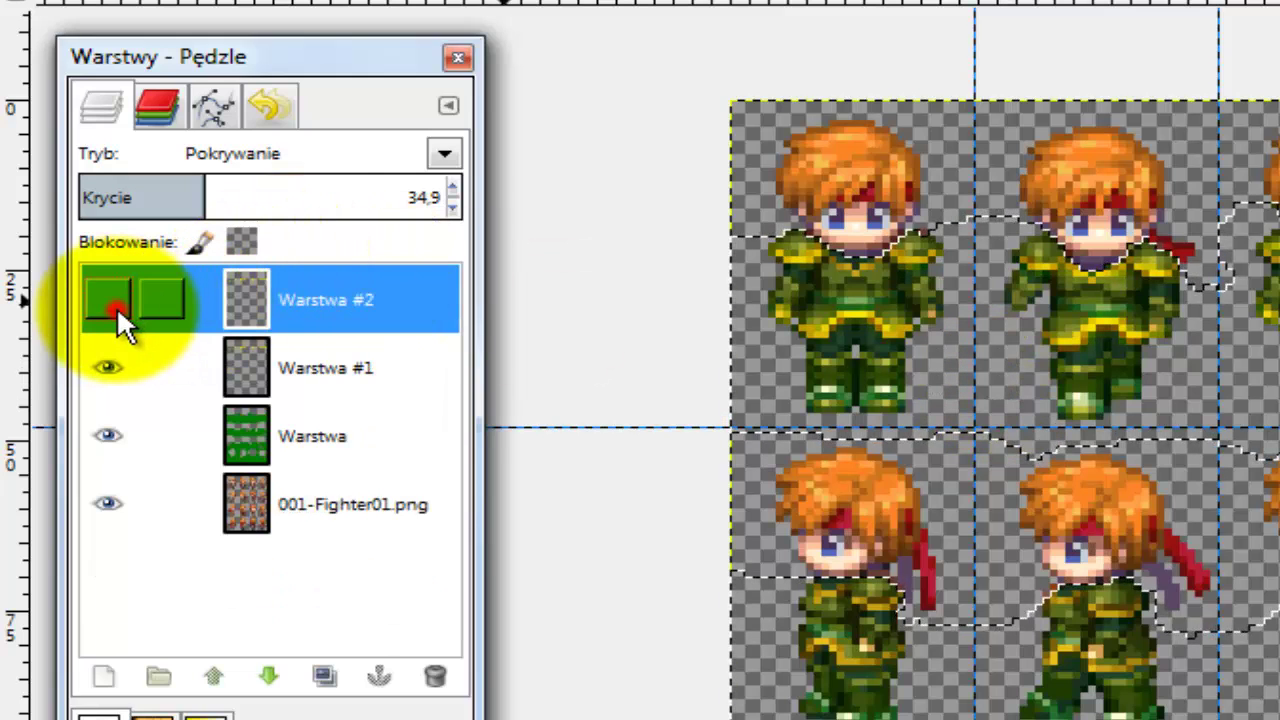
click(116, 308)
click(111, 354)
click(111, 352)
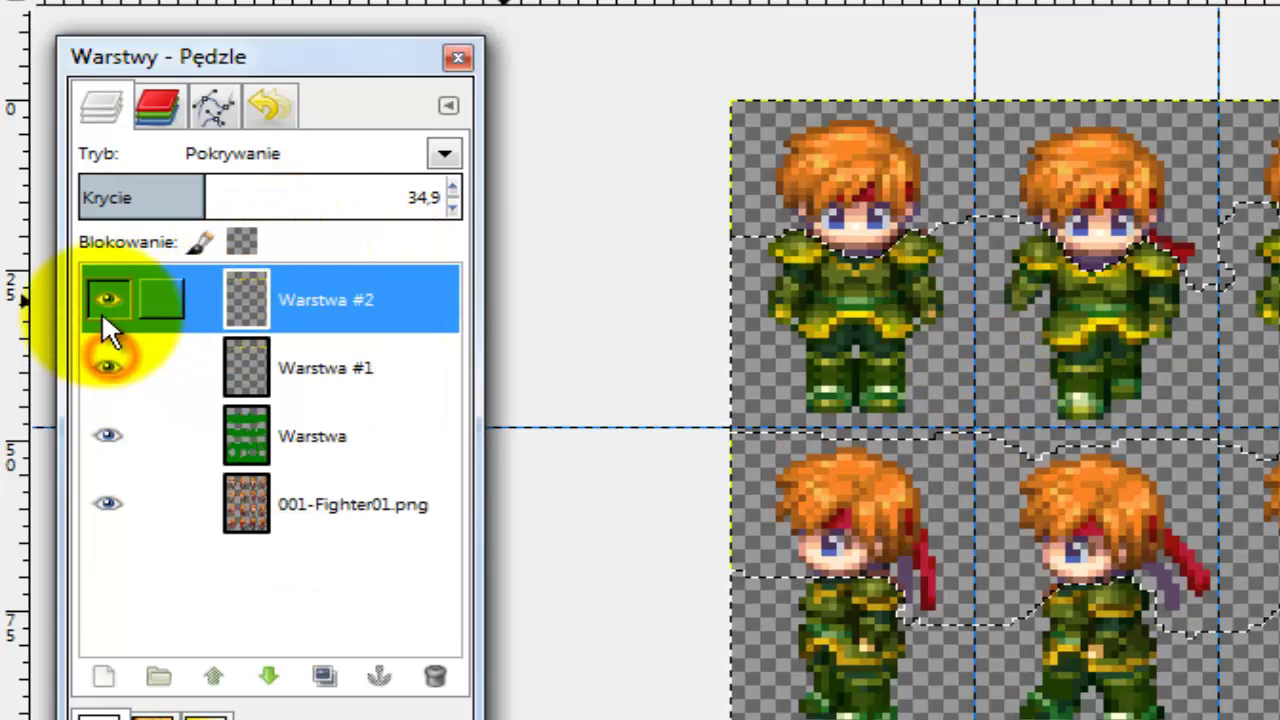
click(101, 311)
click(103, 306)
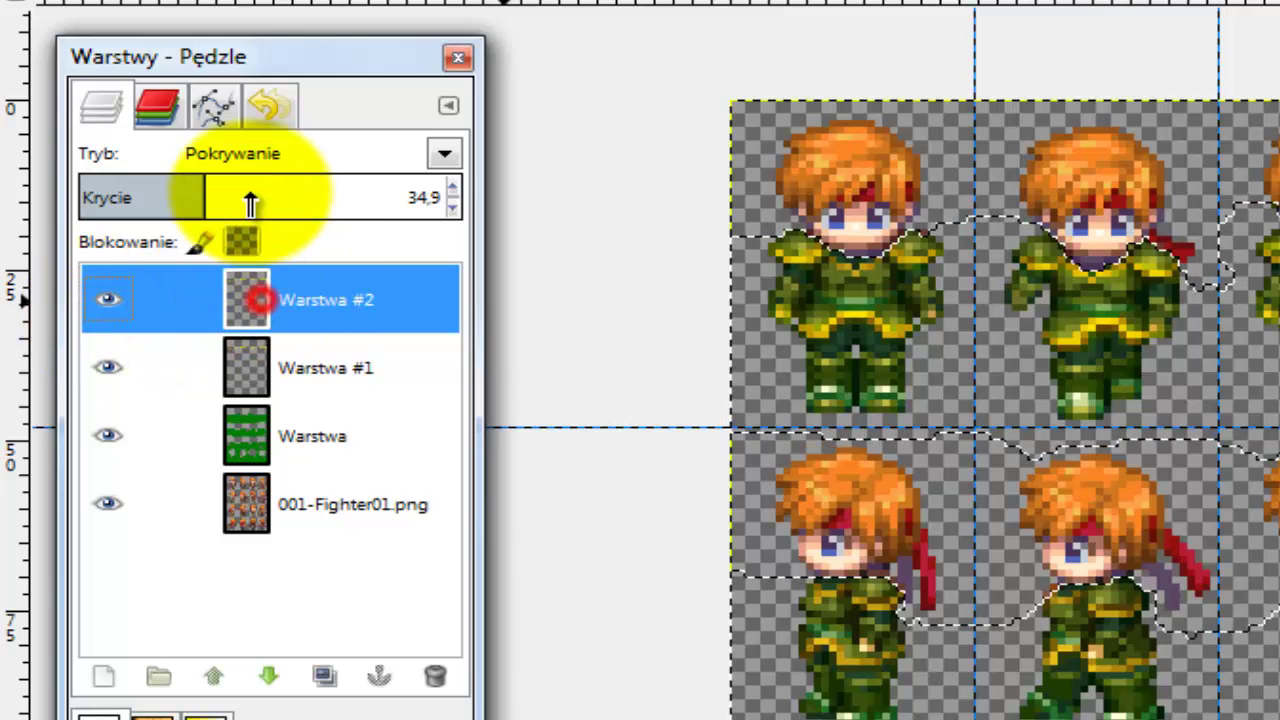
Raise Warstwa #2's opacity to 100 and compare the sprites with the yellow trim layers hidden and shown
drag(249, 196, 530, 195)
click(115, 293)
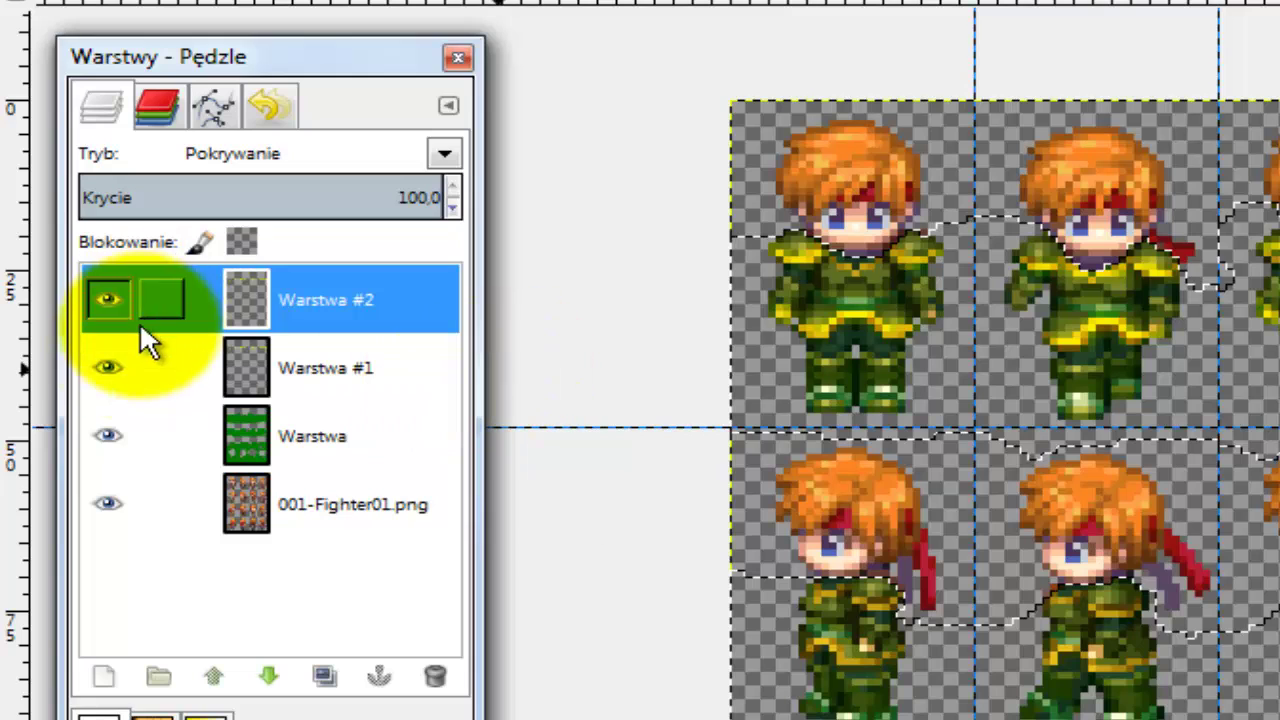
click(108, 368)
click(108, 368)
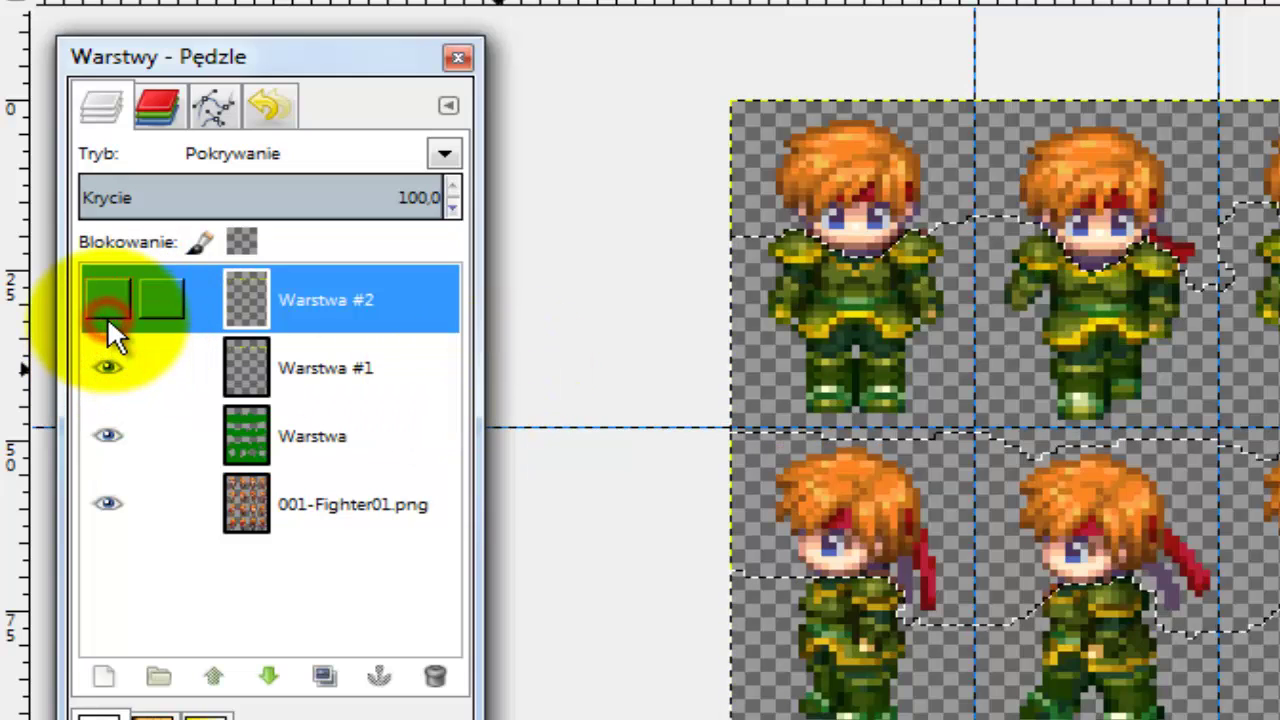
click(108, 302)
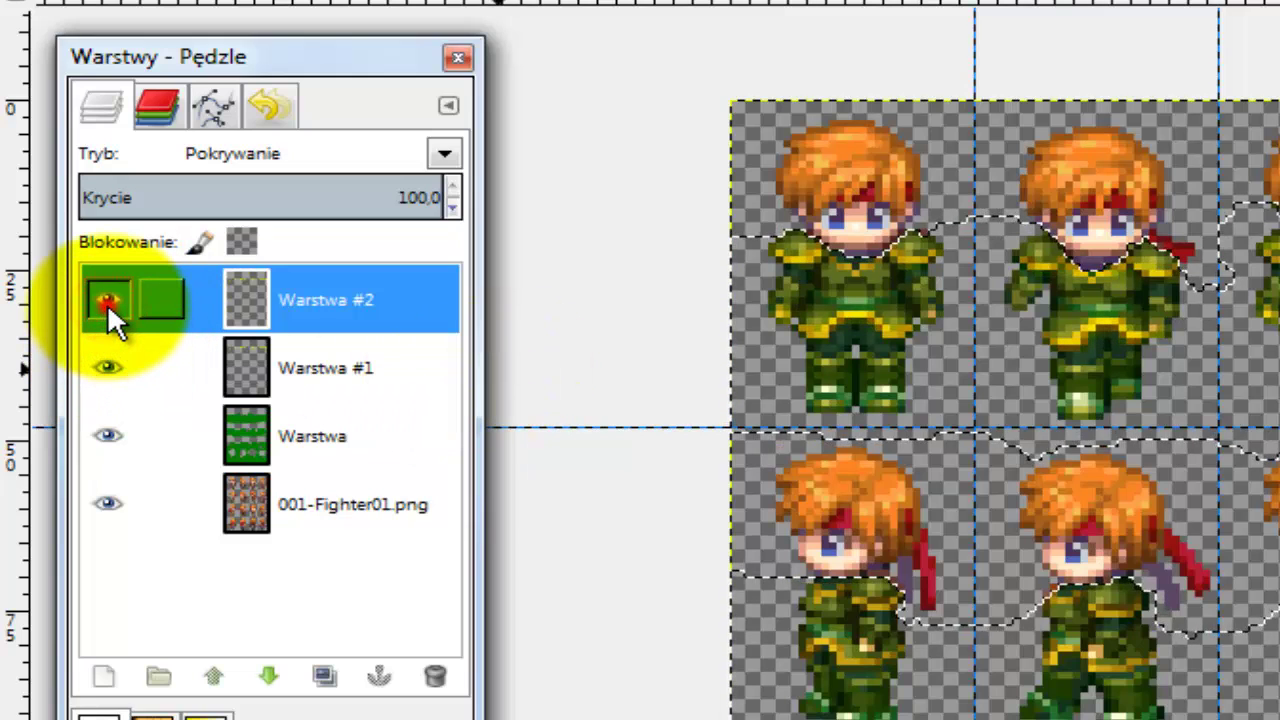
click(107, 303)
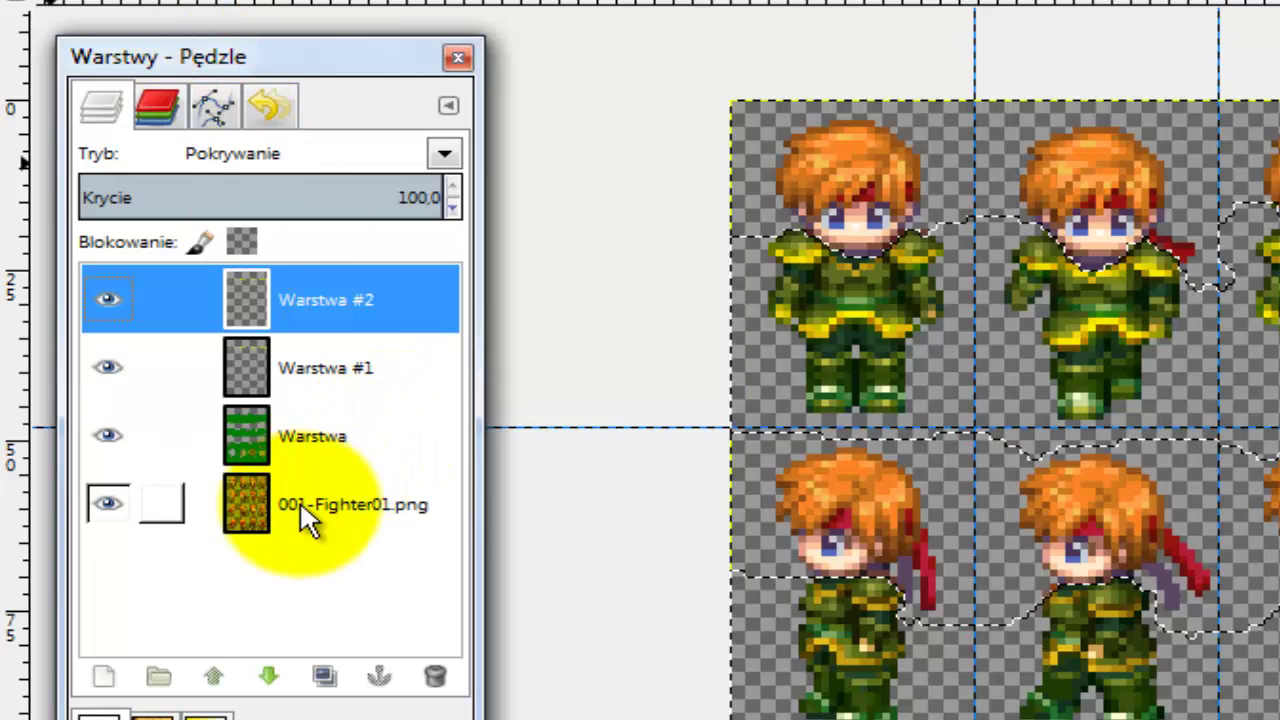
Delete the overlay layers Warstwa #2, Warstwa #1 and Warstwa, and clear the selection
click(265, 514)
click(250, 428)
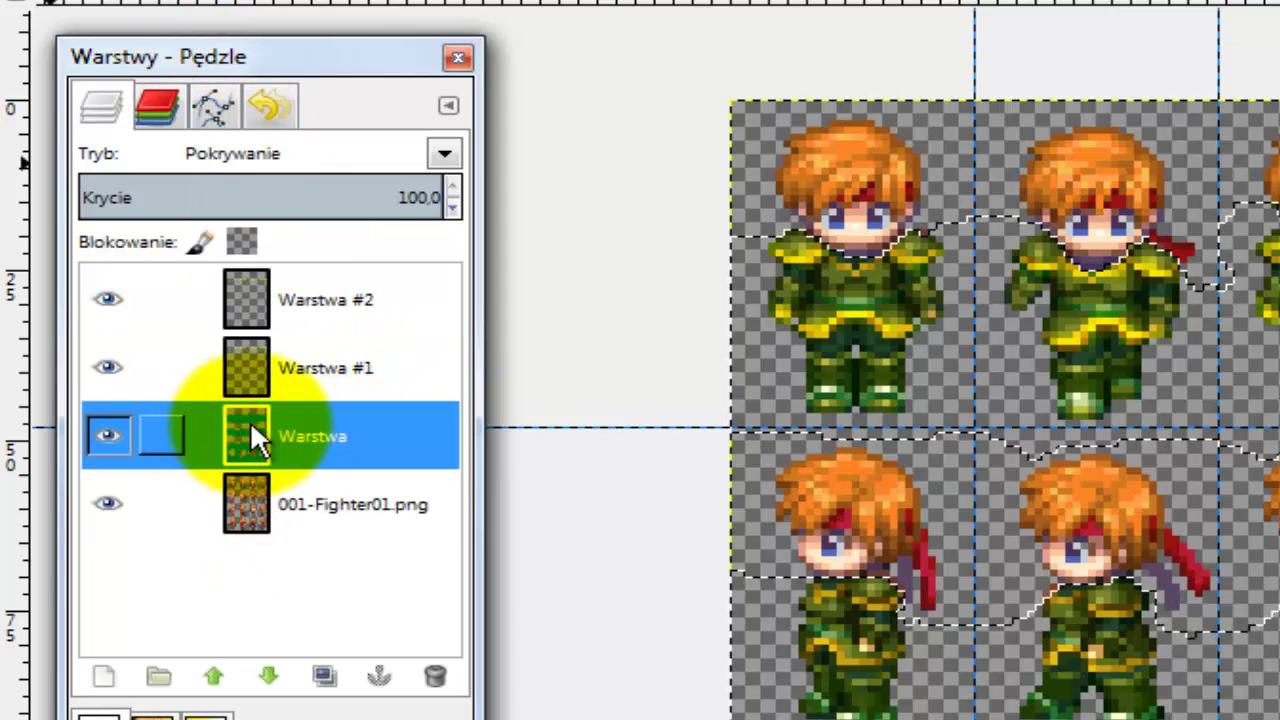
click(256, 363)
click(240, 311)
right_click(238, 308)
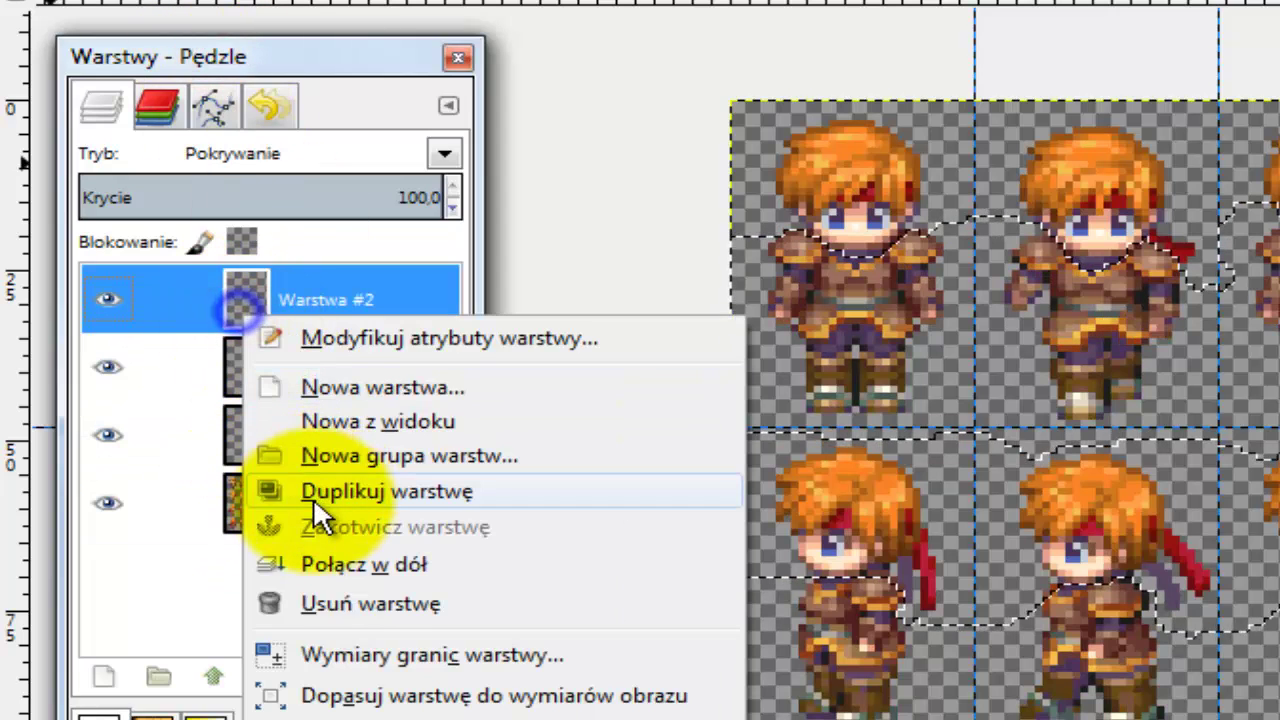
click(311, 598)
right_click(248, 289)
click(327, 540)
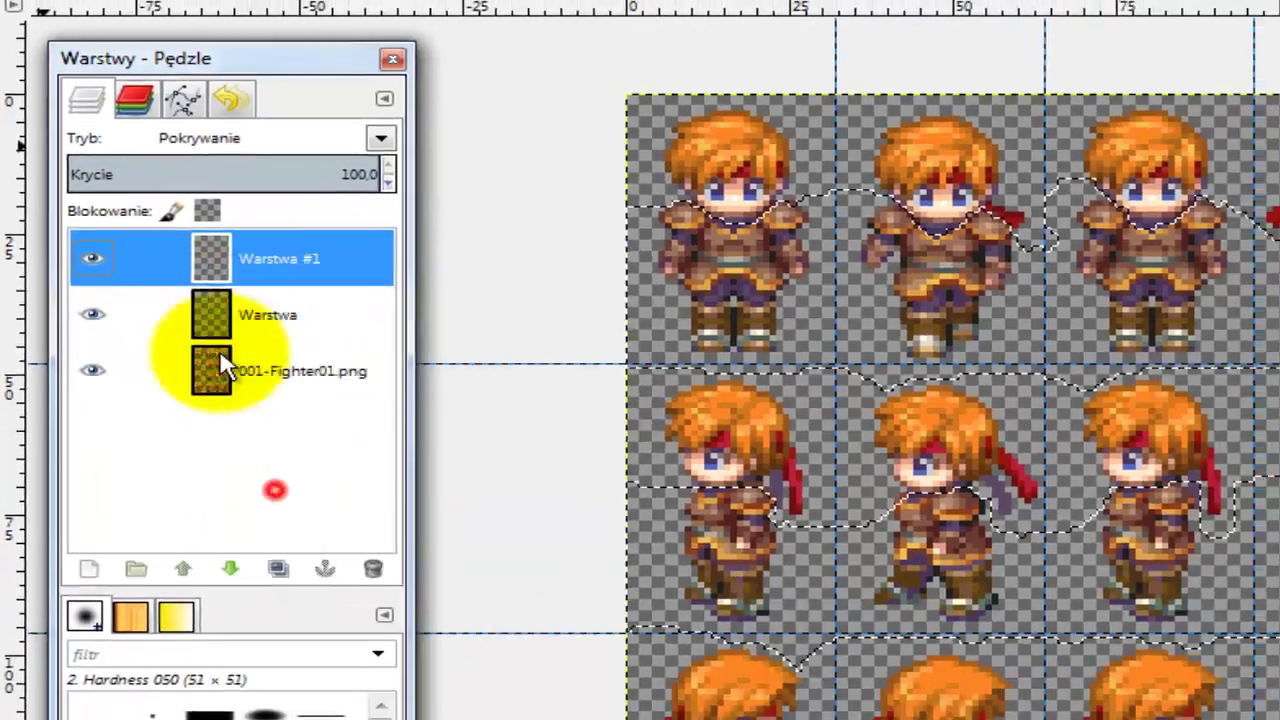
right_click(245, 297)
click(320, 545)
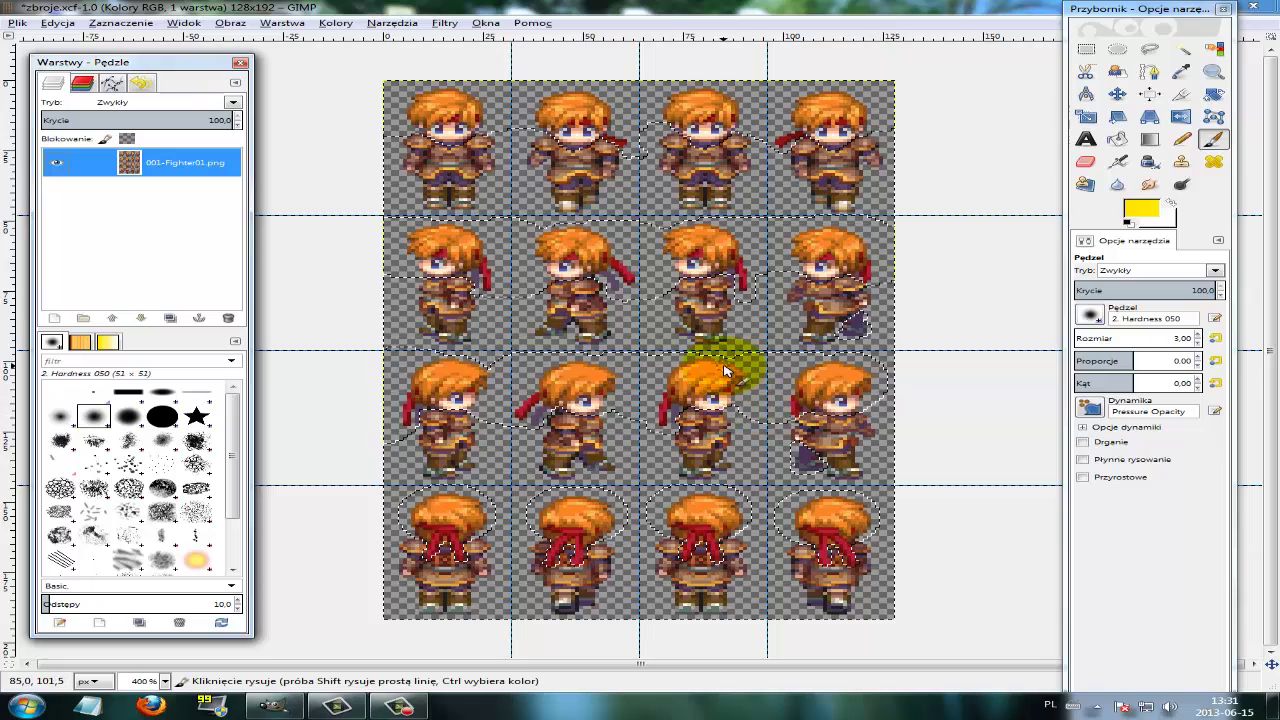
key(ctrl+shift+a)
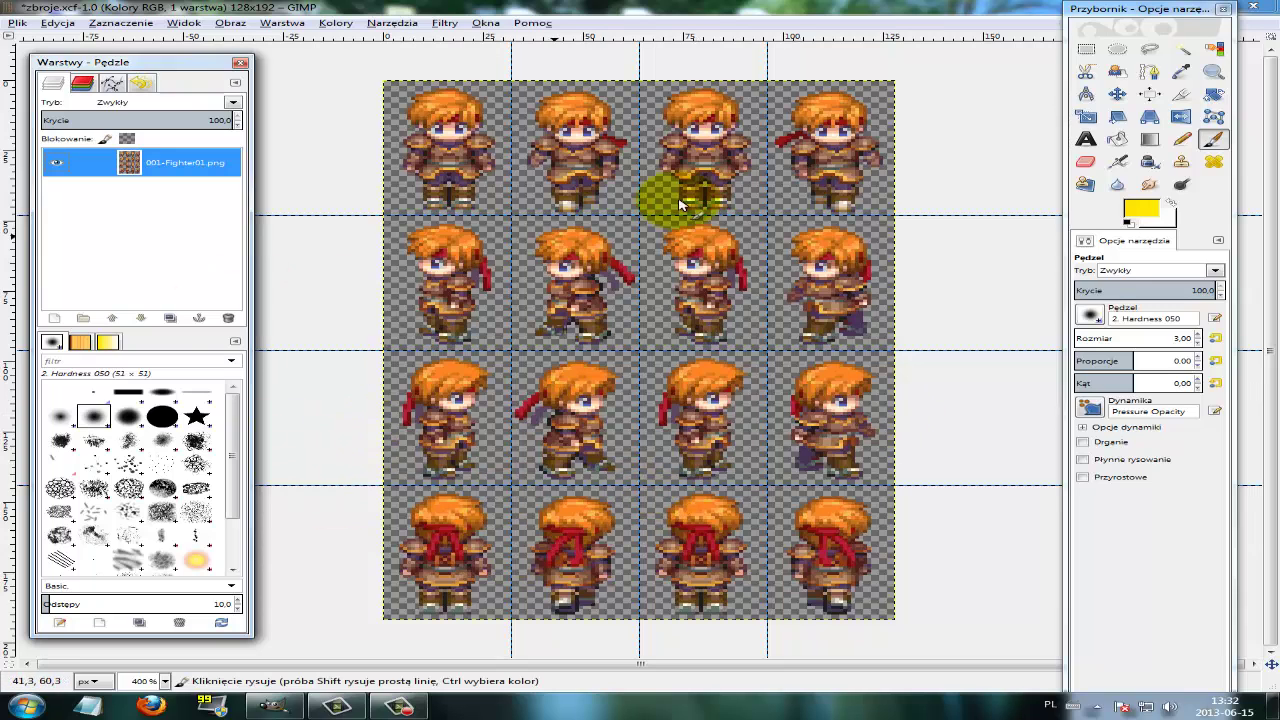
Turn on the quick mask for the sprite sheet and move the layers dialog clear of the sprites
click(1213, 71)
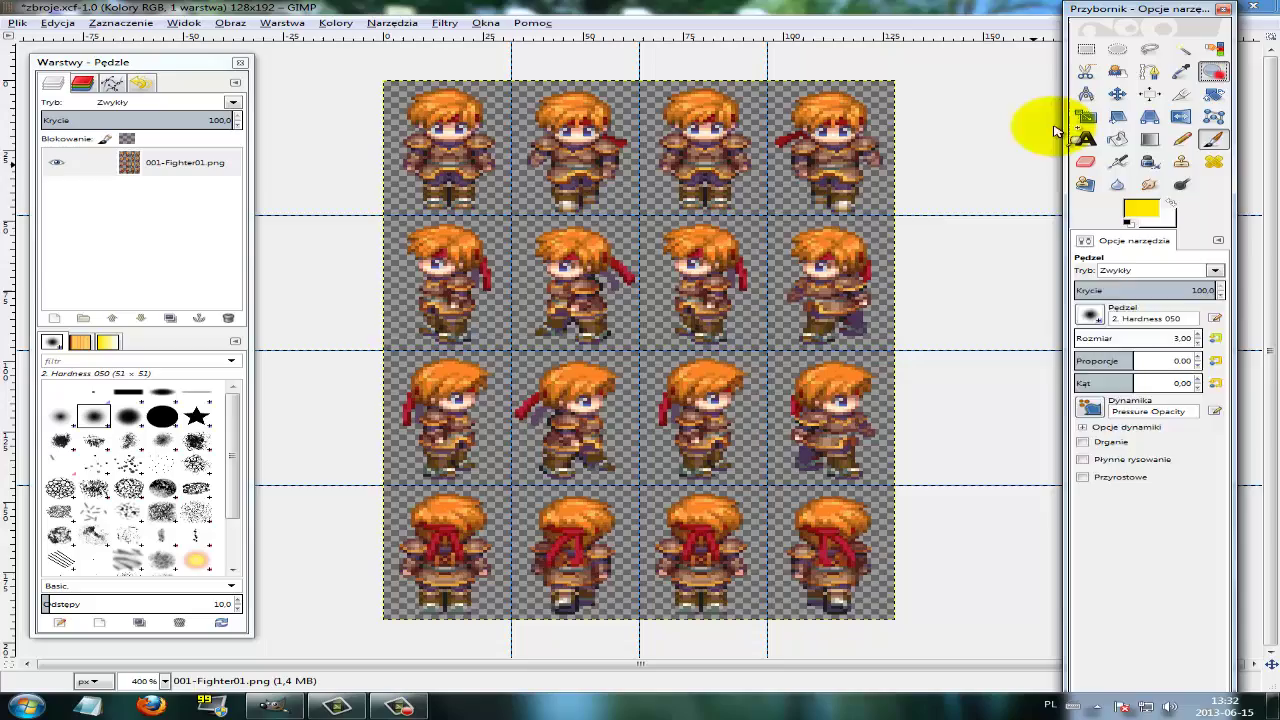
click(697, 234)
click(560, 197)
drag(1273, 200, 1270, 82)
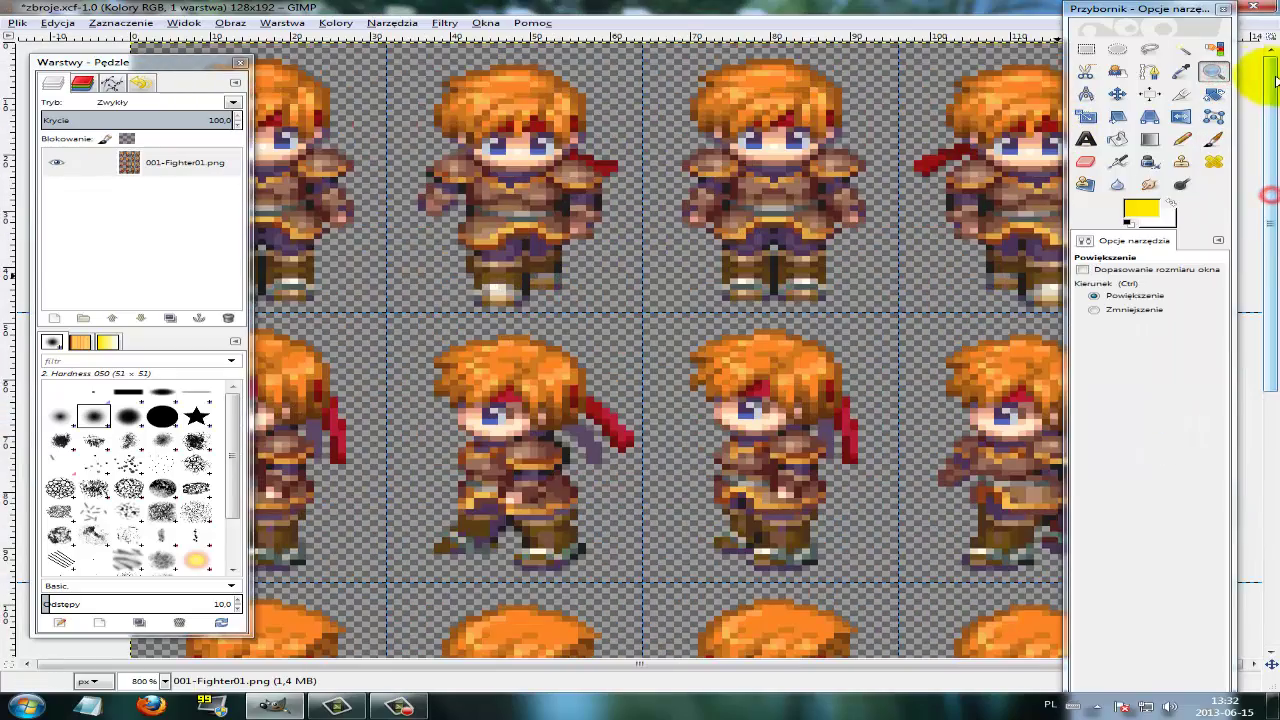
drag(176, 62, 702, 101)
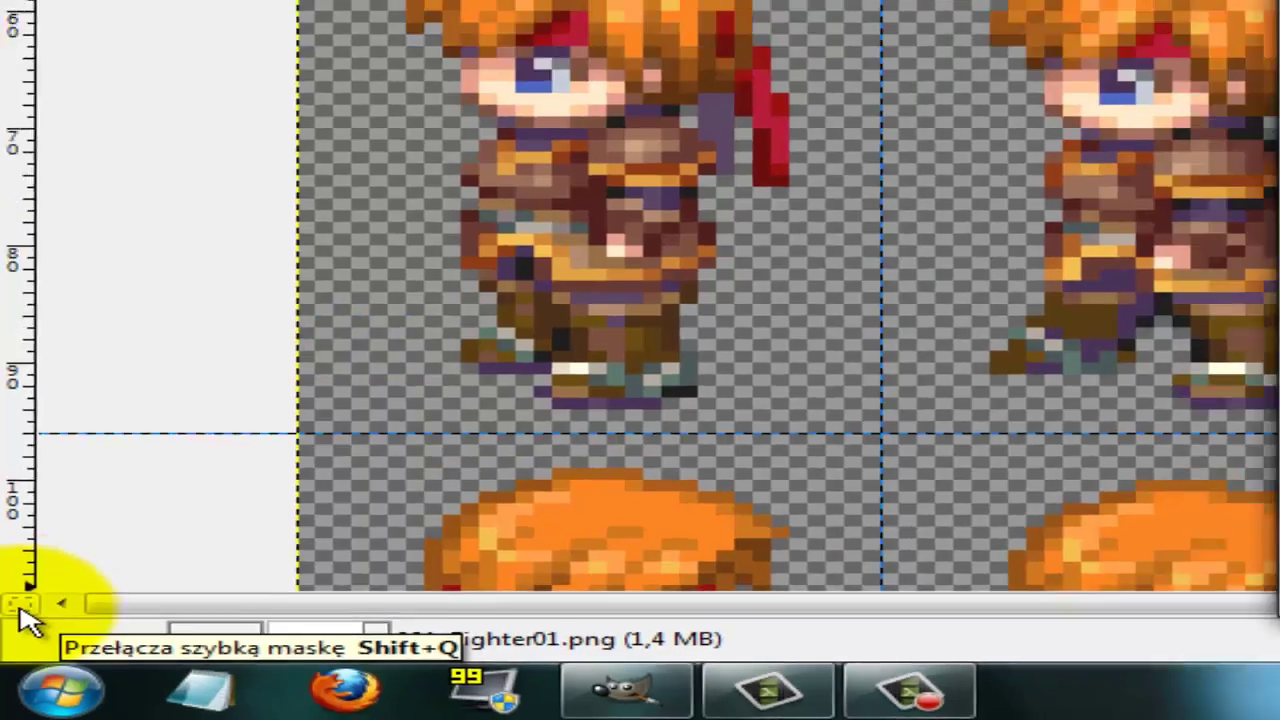
click(30, 605)
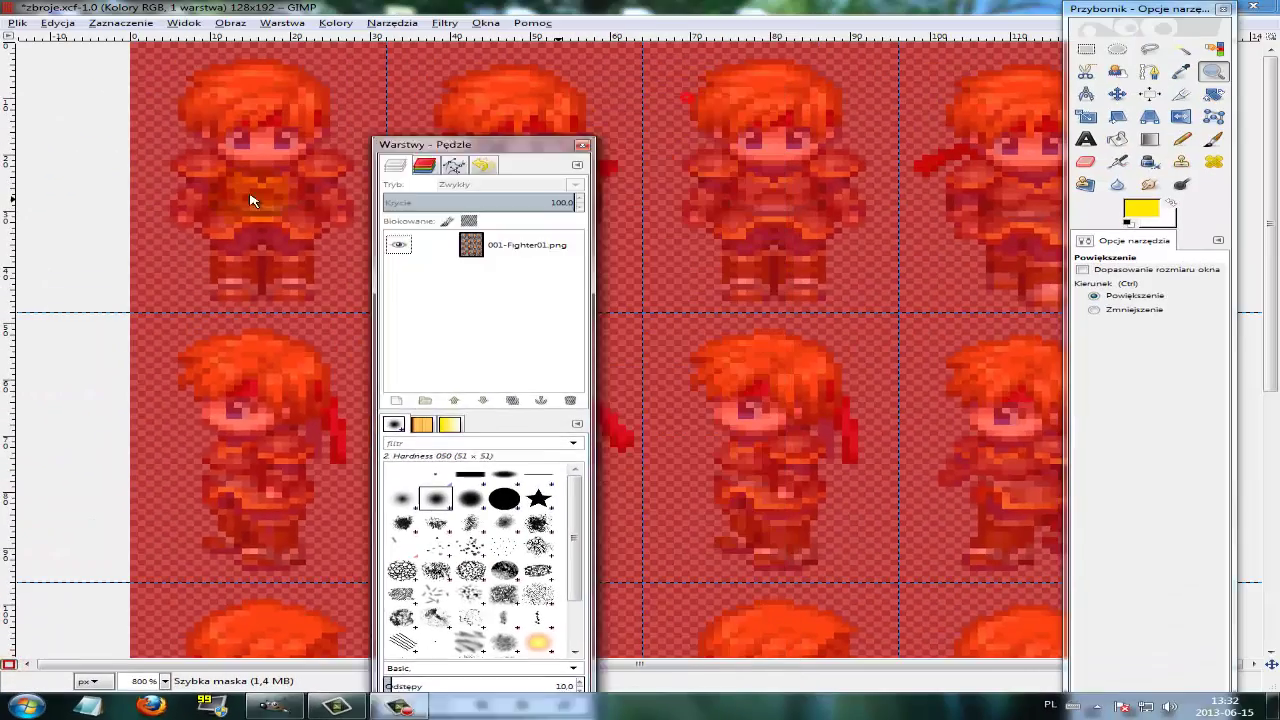
drag(479, 144, 2, 116)
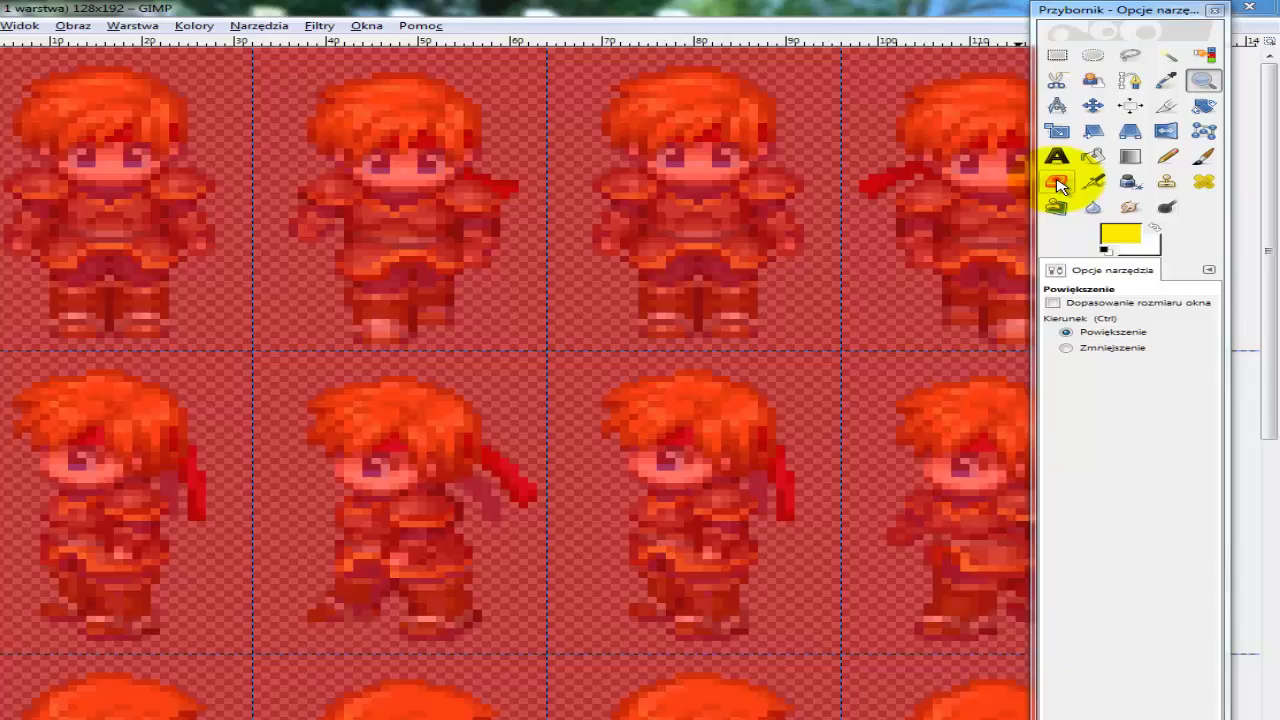
Erase the quick mask over the first two front-facing sprites' heads, enabling the Eraser's hard edge (Twarda krawędź) before the second
click(1088, 163)
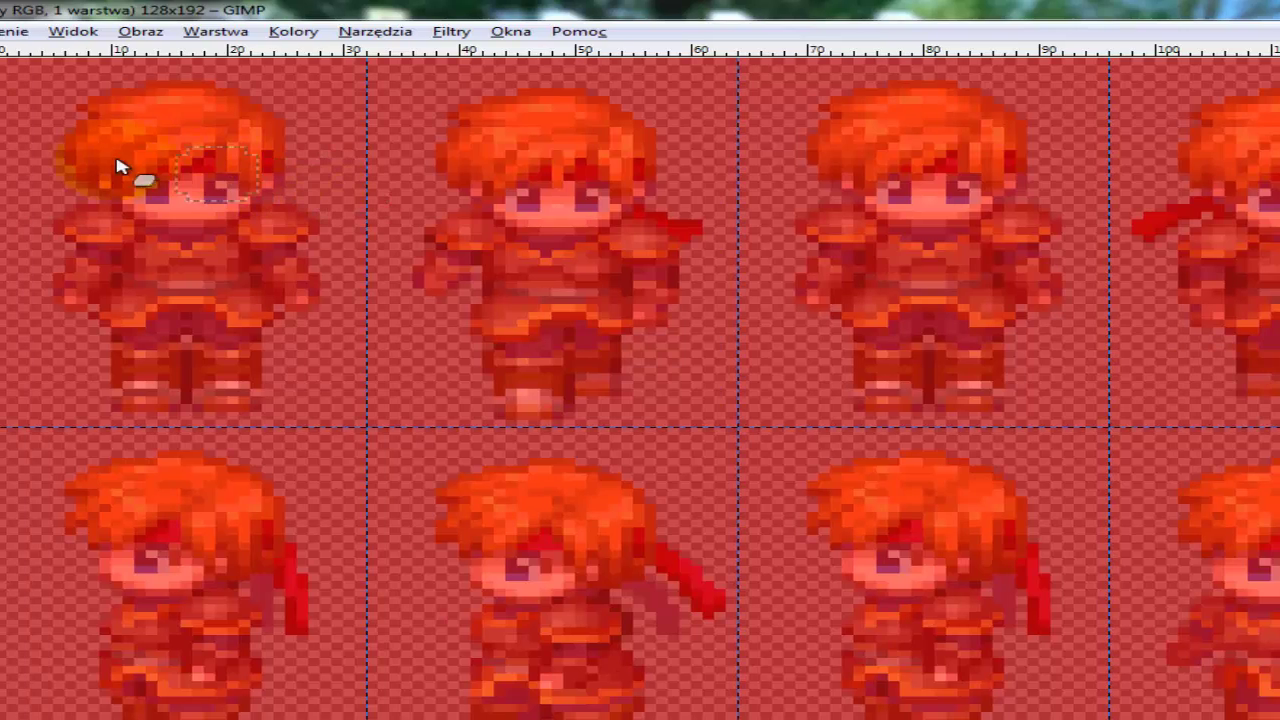
mouse_move(117, 166)
mouse_down()
mouse_move(140, 124)
mouse_move(70, 128)
mouse_move(136, 100)
mouse_move(246, 99)
mouse_move(273, 138)
mouse_up()
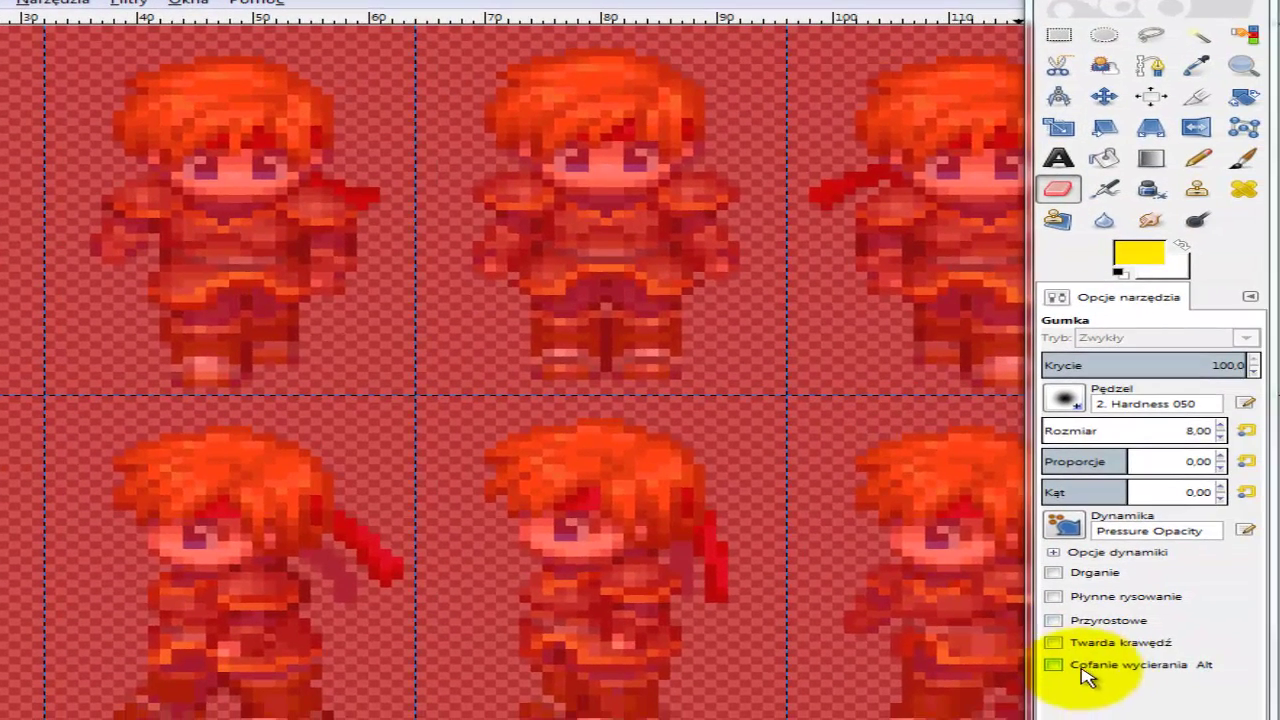
click(1055, 643)
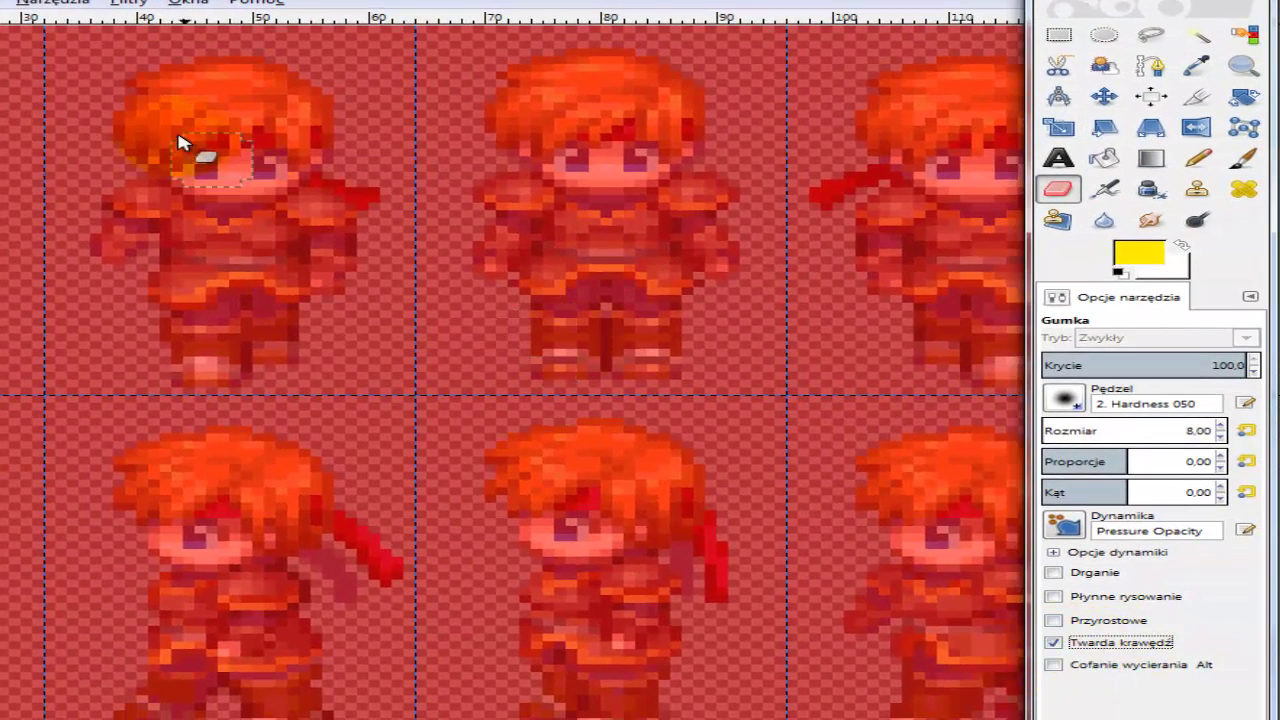
mouse_move(182, 143)
mouse_down()
mouse_move(177, 80)
mouse_move(249, 100)
mouse_move(194, 94)
mouse_move(295, 90)
mouse_up()
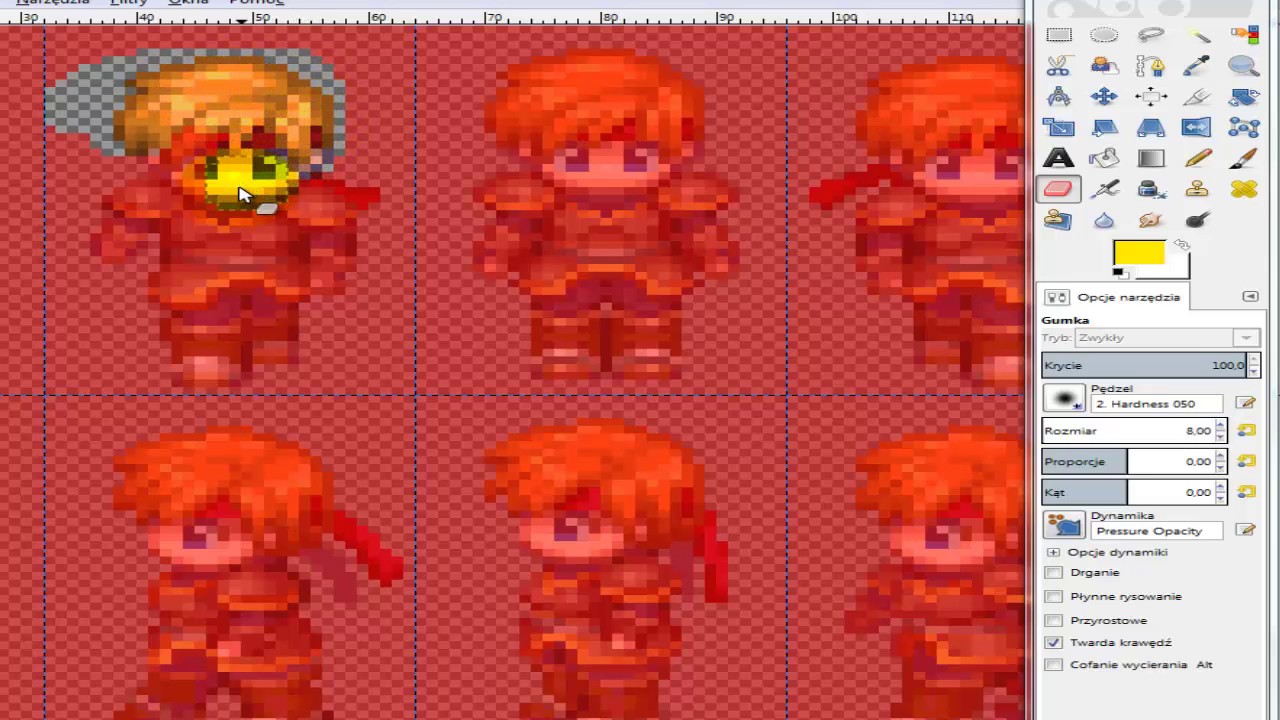
mouse_move(212, 183)
mouse_down()
mouse_move(71, 109)
mouse_move(92, 118)
mouse_up()
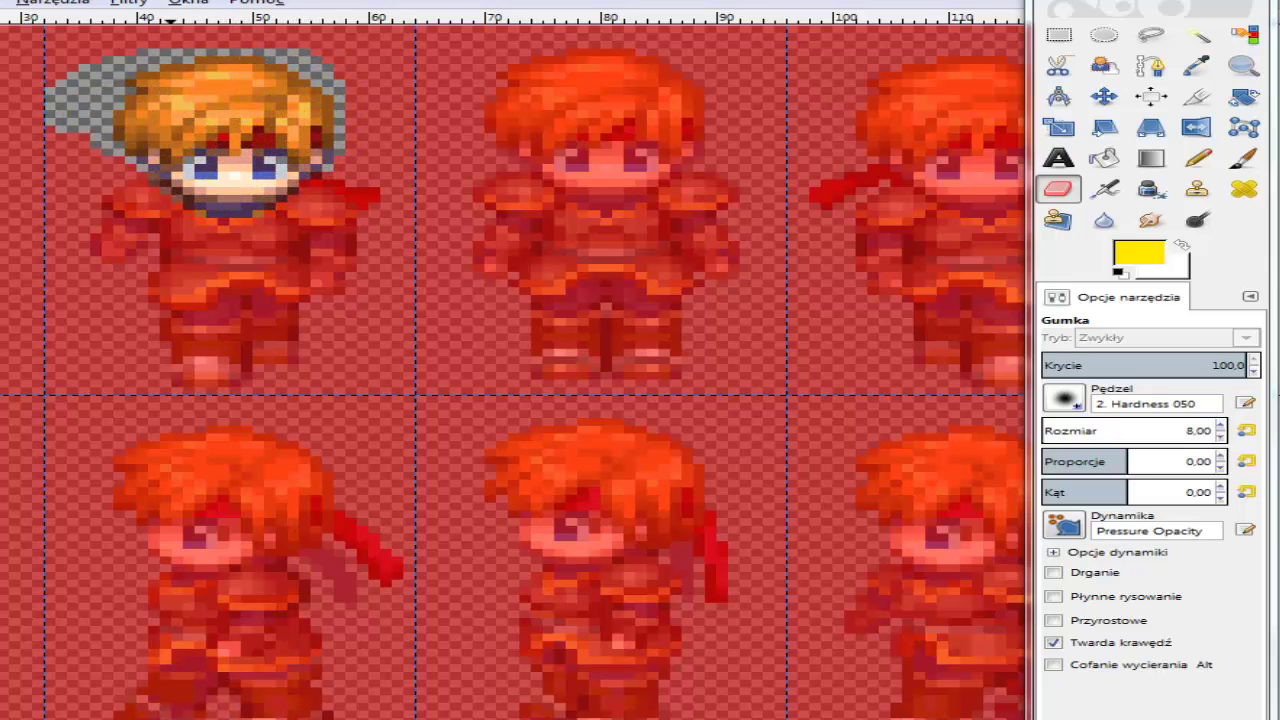
Erase the quick mask over the heads of the third and fourth sprites in the first row
scroll(512, 371, right, 1)
mouse_move(633, 119)
mouse_down()
mouse_move(590, 92)
mouse_move(599, 70)
mouse_move(716, 80)
mouse_move(668, 108)
mouse_move(678, 141)
mouse_move(604, 189)
mouse_move(518, 128)
mouse_up()
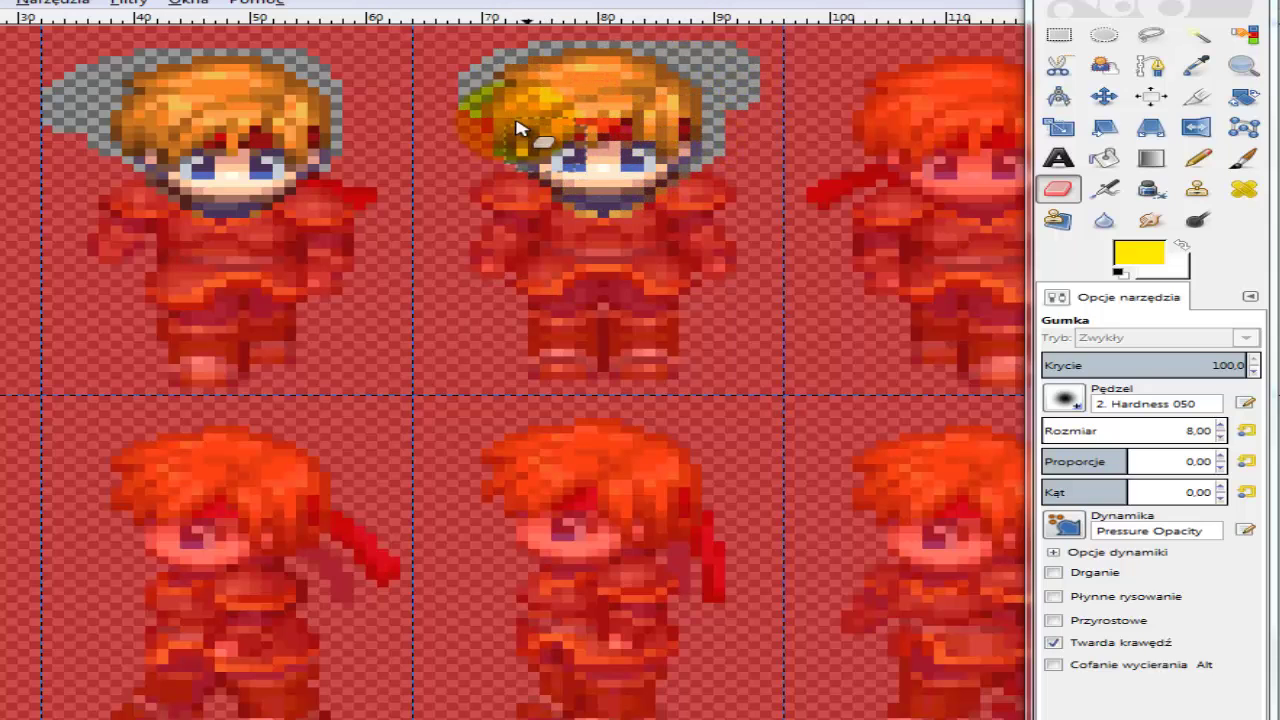
mouse_move(1197, 2)
mouse_down()
mouse_move(1194, 134)
mouse_move(1002, 453)
mouse_up()
mouse_move(894, 100)
mouse_down()
mouse_move(908, 60)
mouse_move(1011, 74)
mouse_move(1028, 114)
mouse_move(1037, 158)
mouse_up()
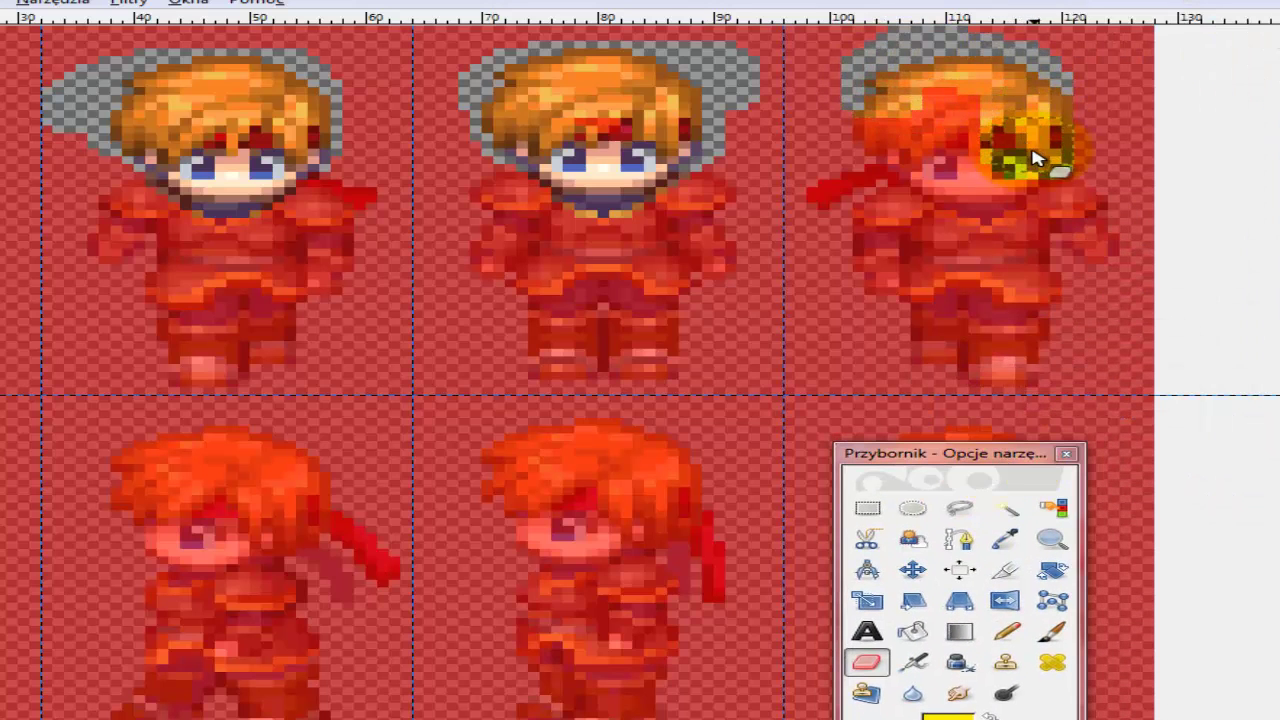
mouse_move(980, 192)
mouse_down()
mouse_move(877, 100)
mouse_move(974, 106)
mouse_up()
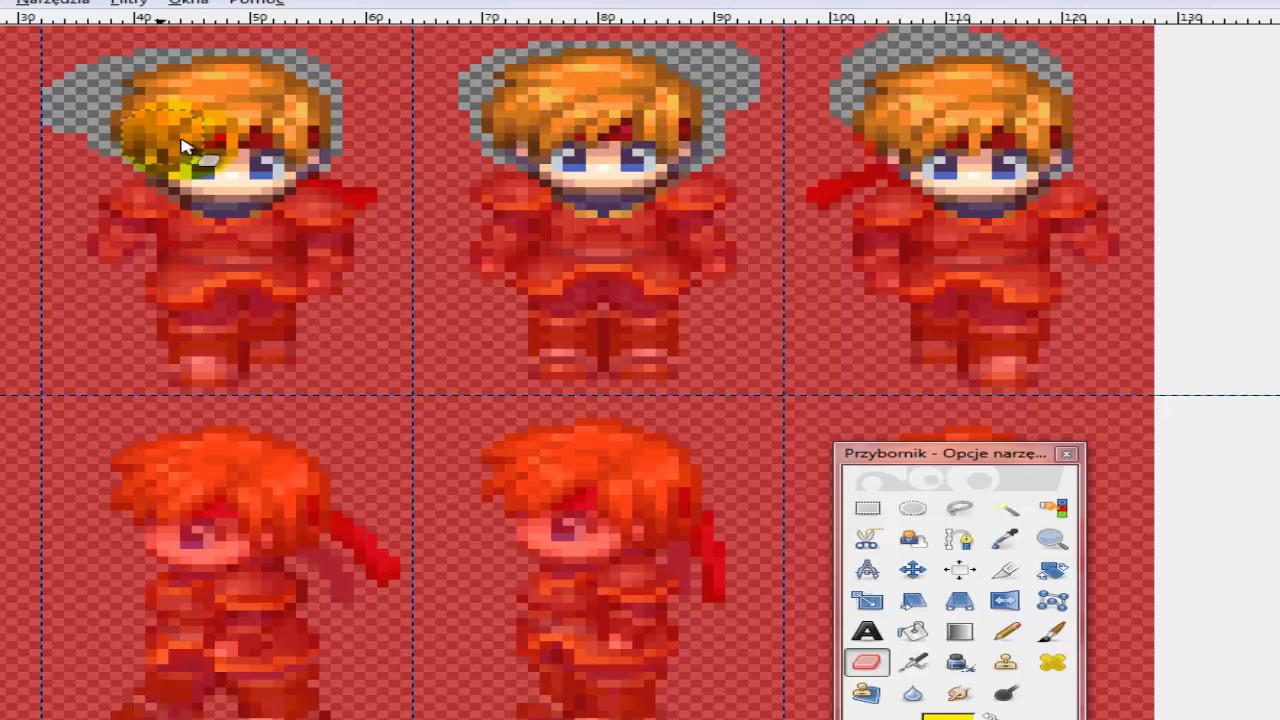
Turn off the quick mask to convert the erased head areas into a selection, and reposition the layers dialog
scroll(1275, 285, down, 5)
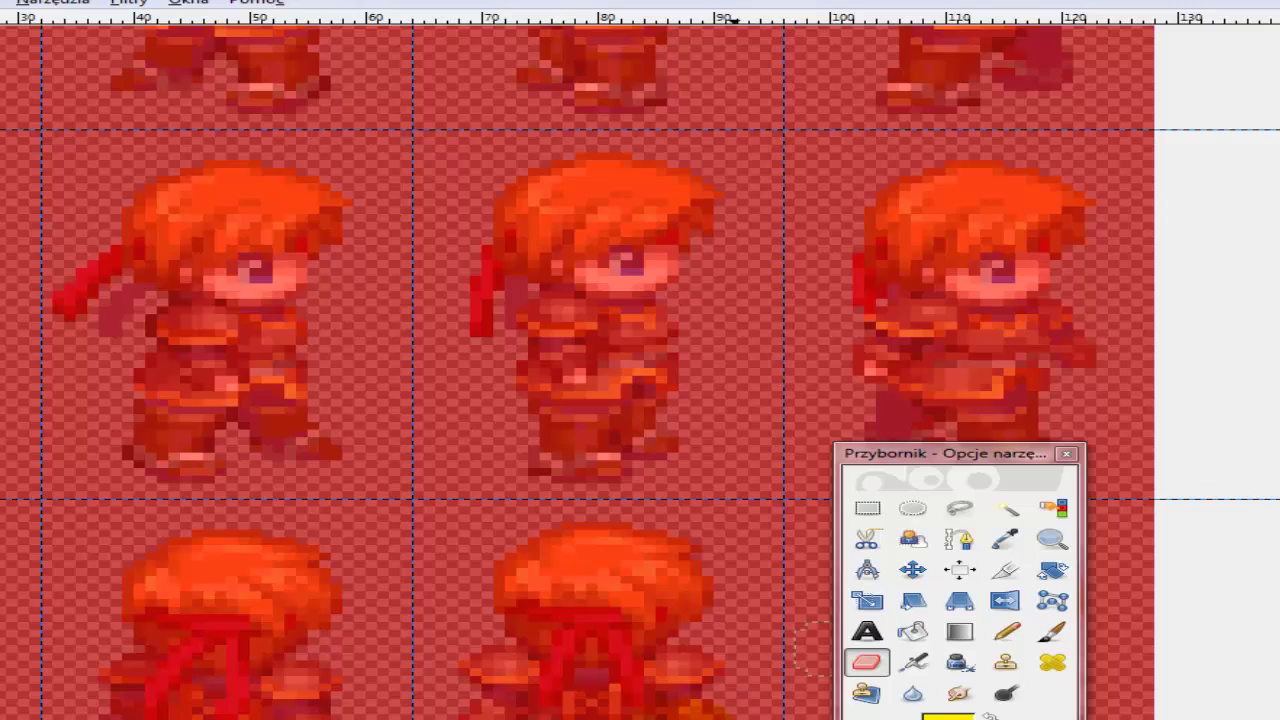
scroll(1275, 645, up, 6)
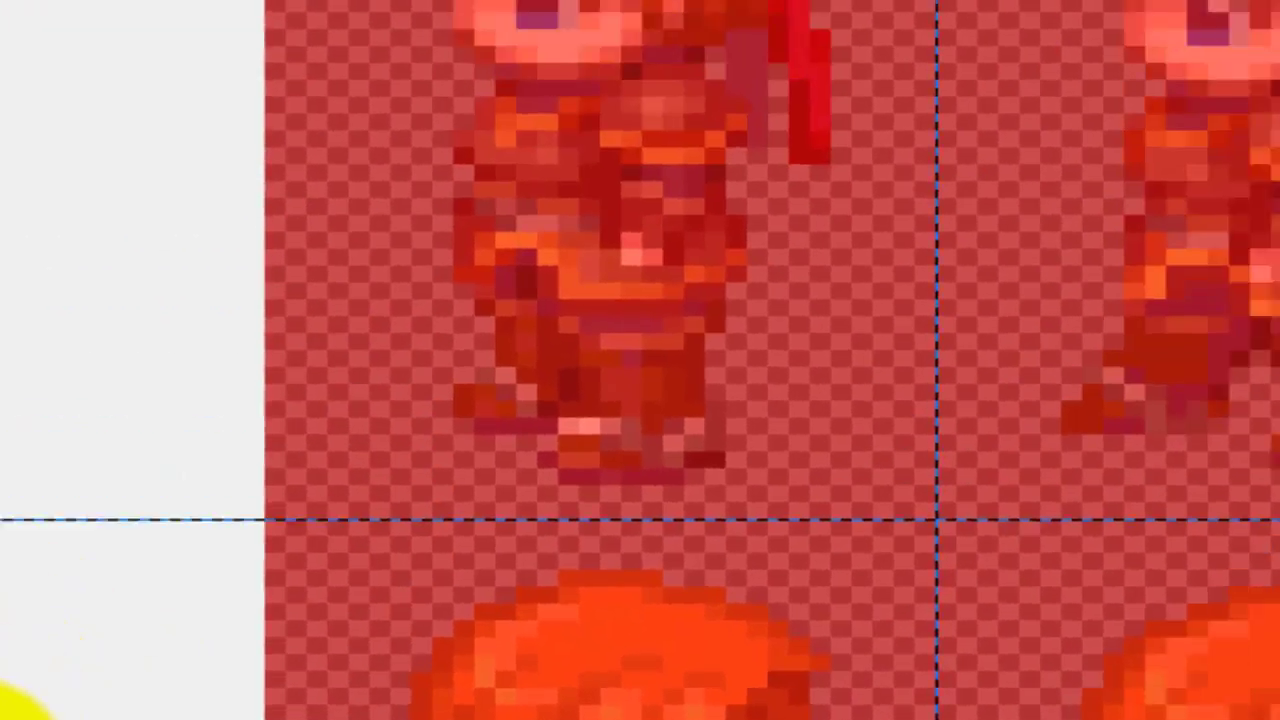
click(30, 517)
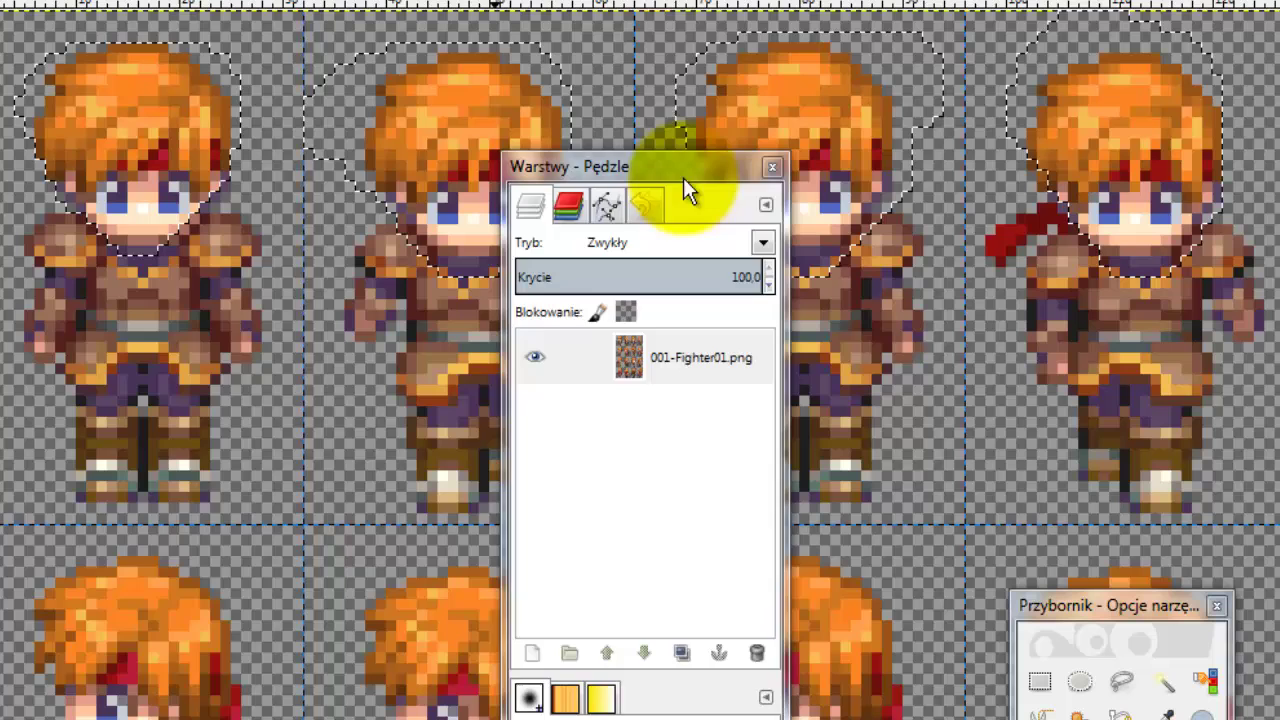
click(772, 167)
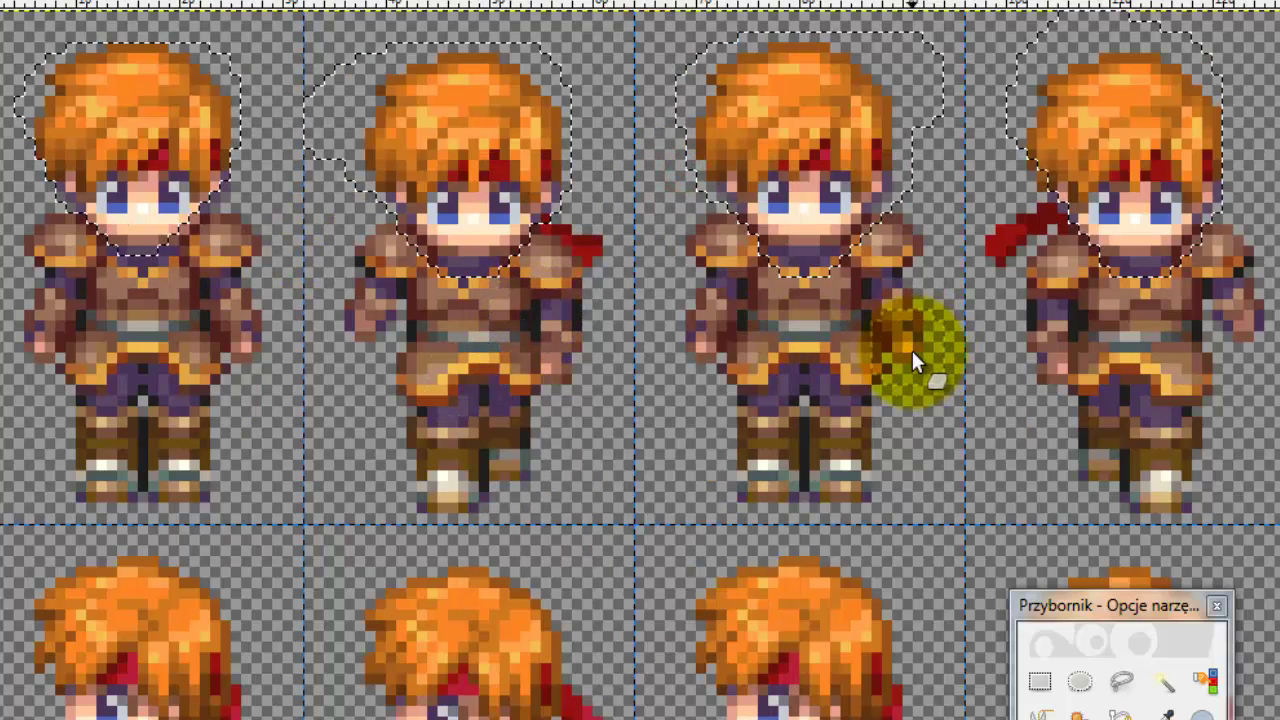
drag(0, 292, 629, 287)
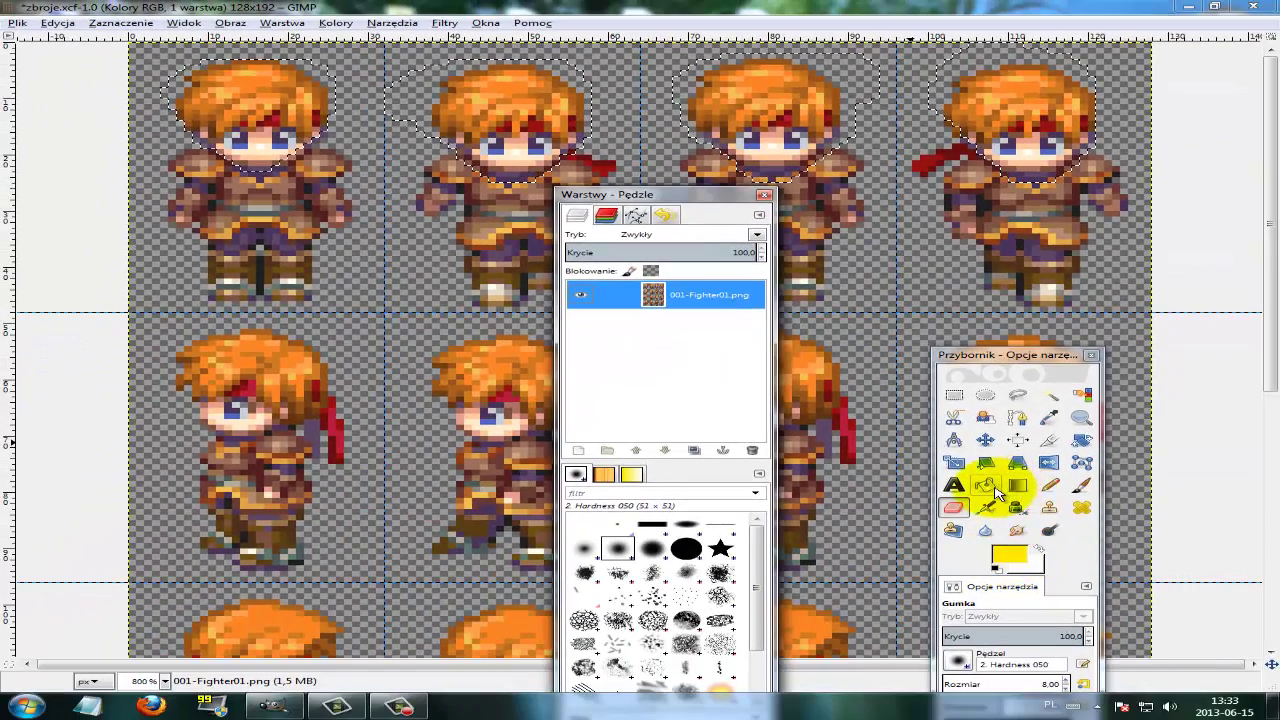
Add a new layer above the sprite sheet and try bucket-filling the selected heads with yellow
click(986, 486)
right_click(646, 293)
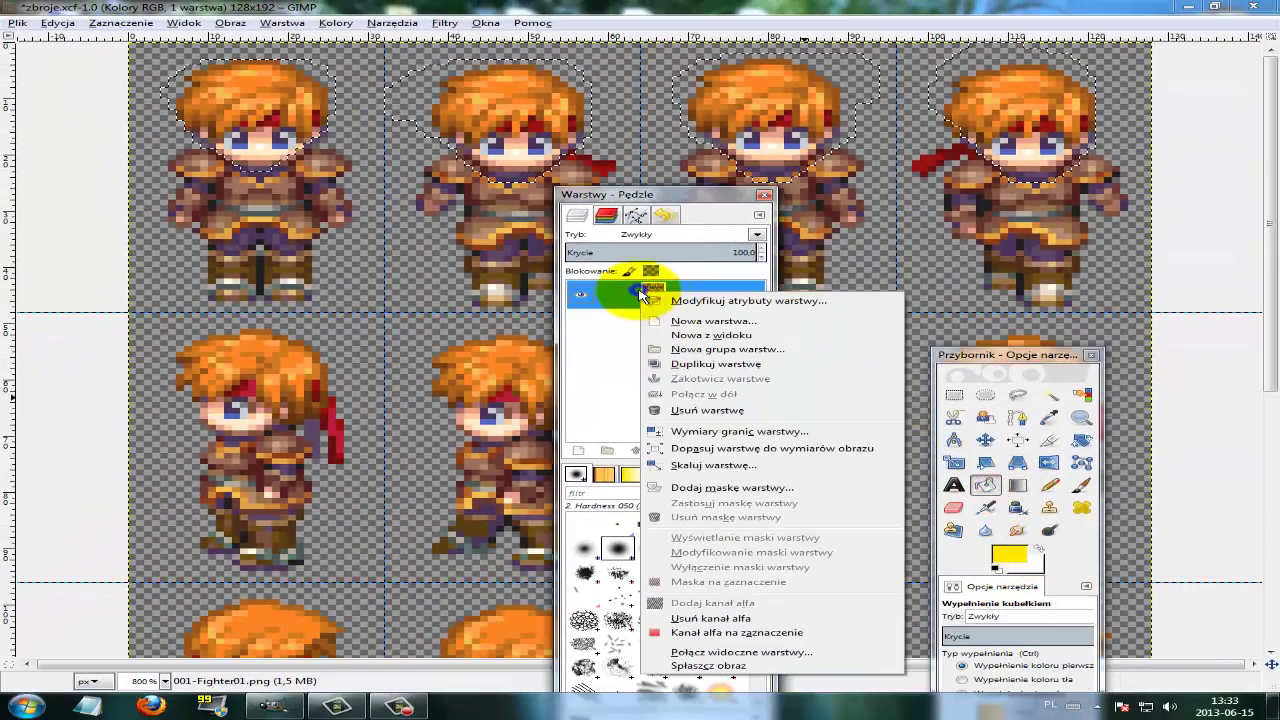
click(680, 322)
click(223, 277)
click(548, 158)
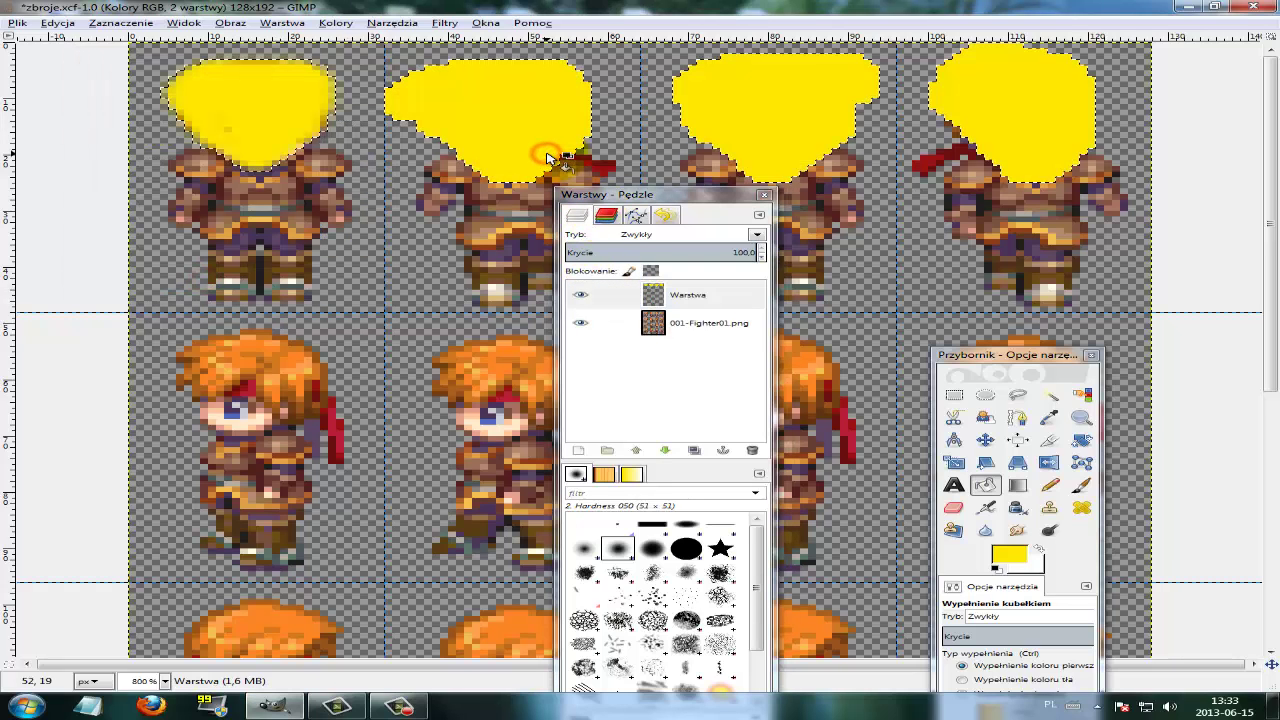
Undo the yellow fill, delete the new layer and move the layers dialog off the sprites
key(ctrl+z)
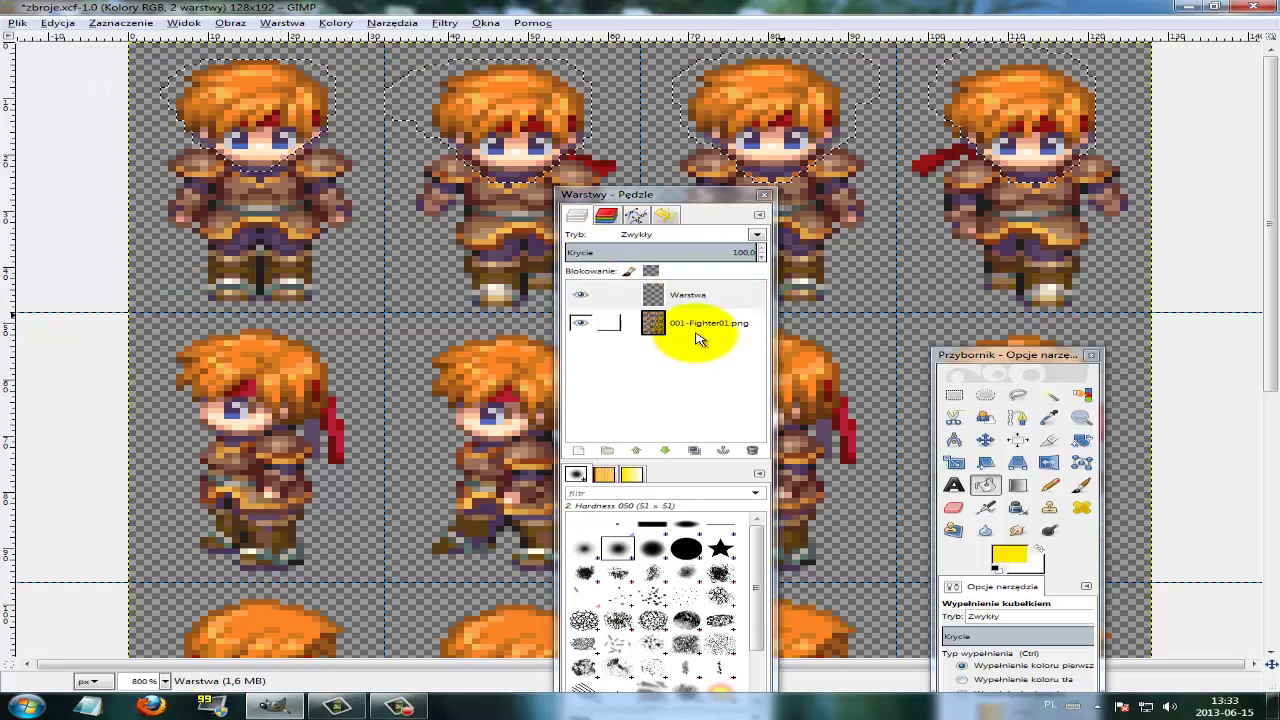
right_click(650, 294)
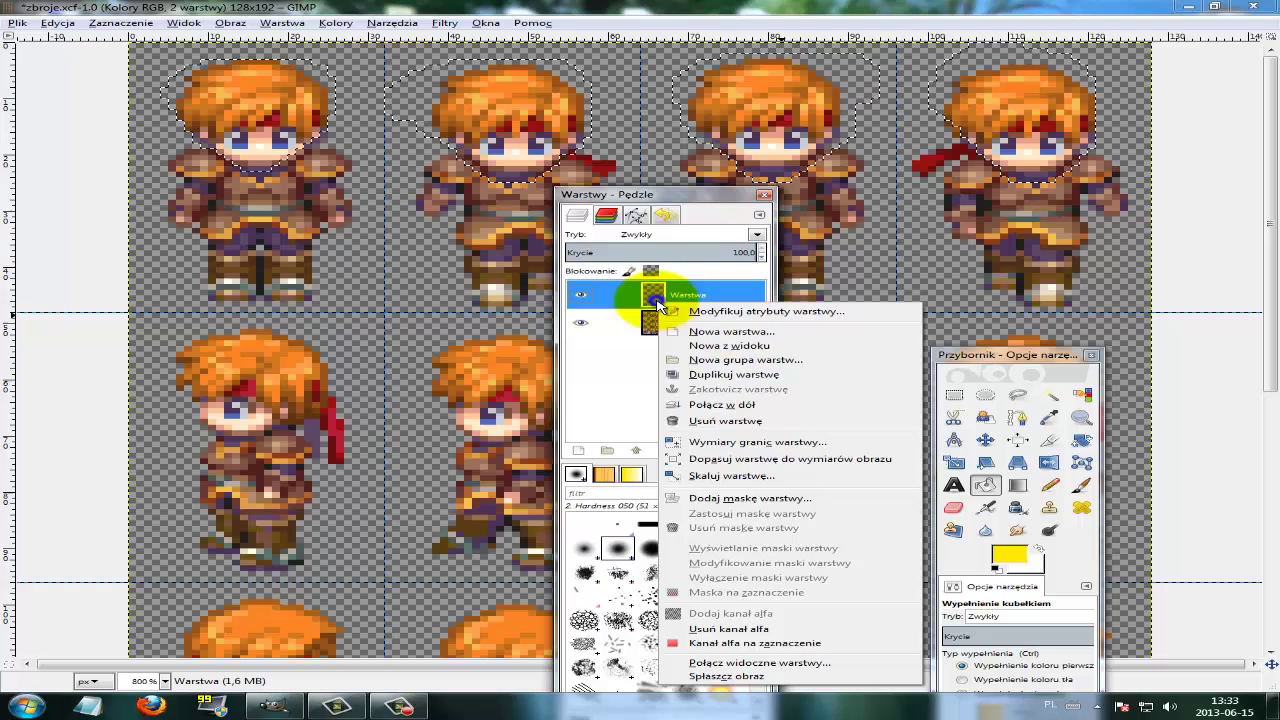
click(707, 422)
drag(707, 196, 3, 175)
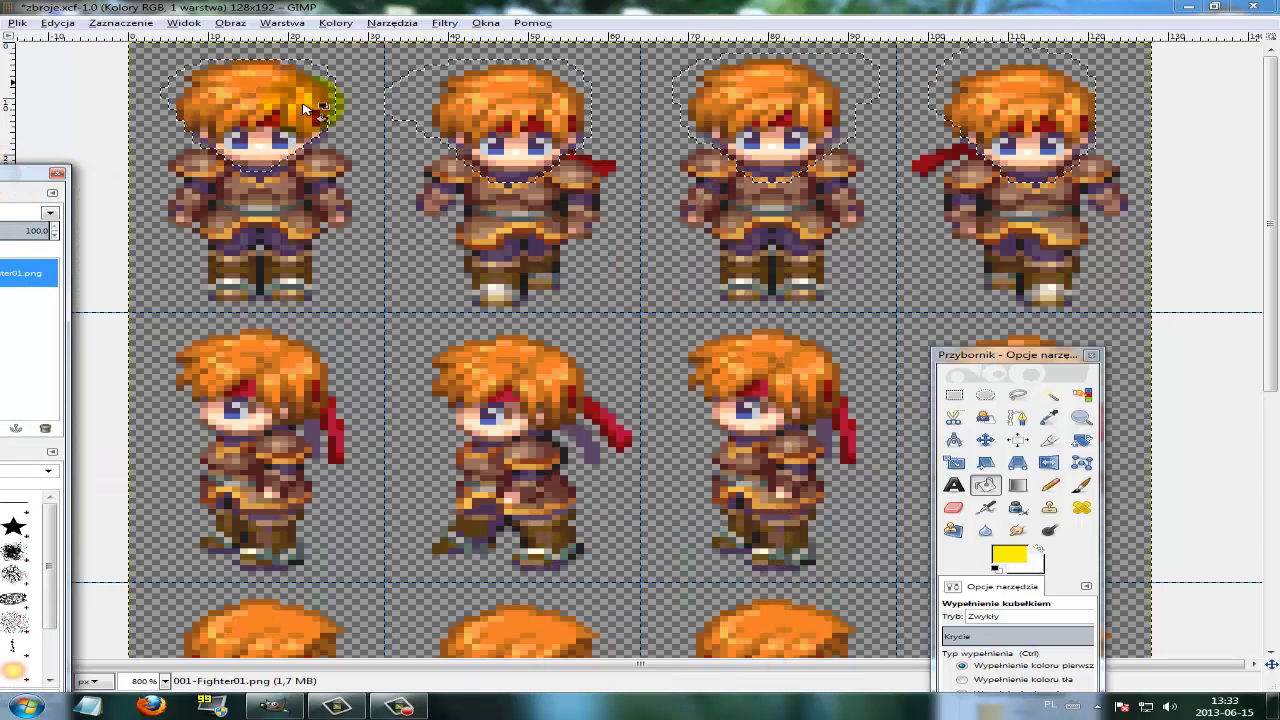
Move the toolbox and the layers dialog aside to uncover the sprites
drag(991, 356, 1166, 423)
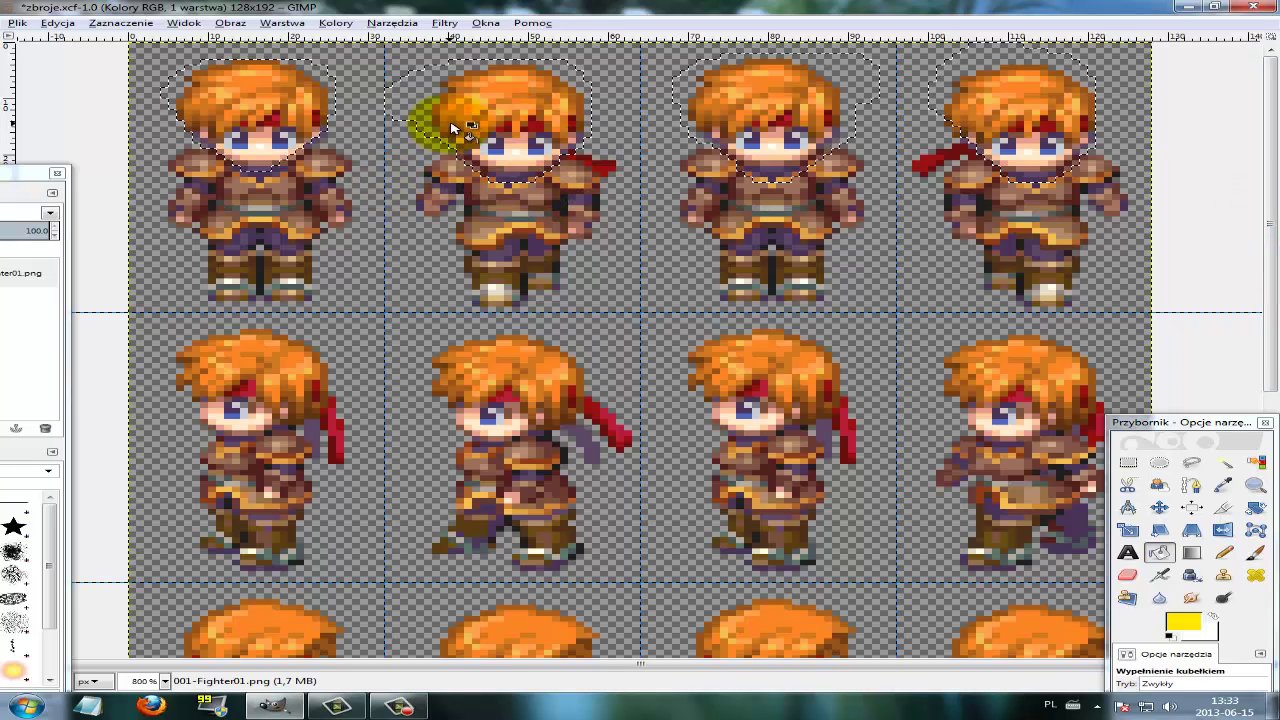
drag(1263, 228, 1265, 110)
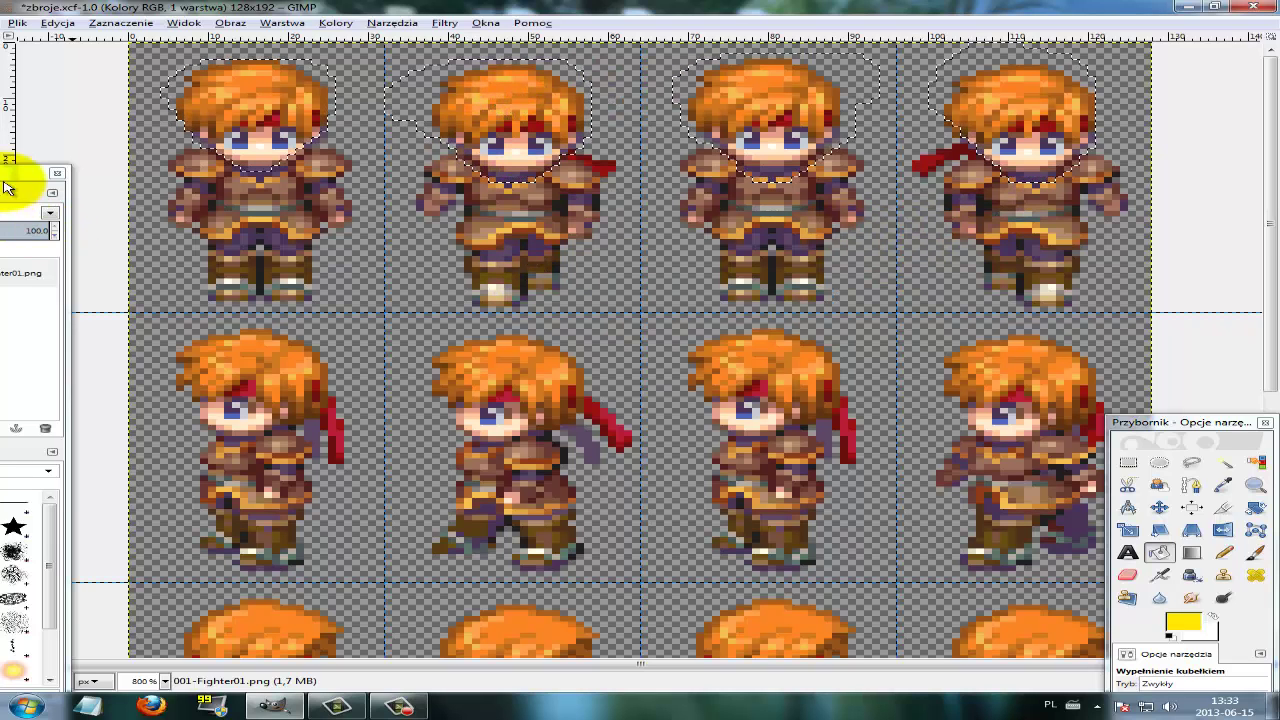
drag(14, 177, 95, 186)
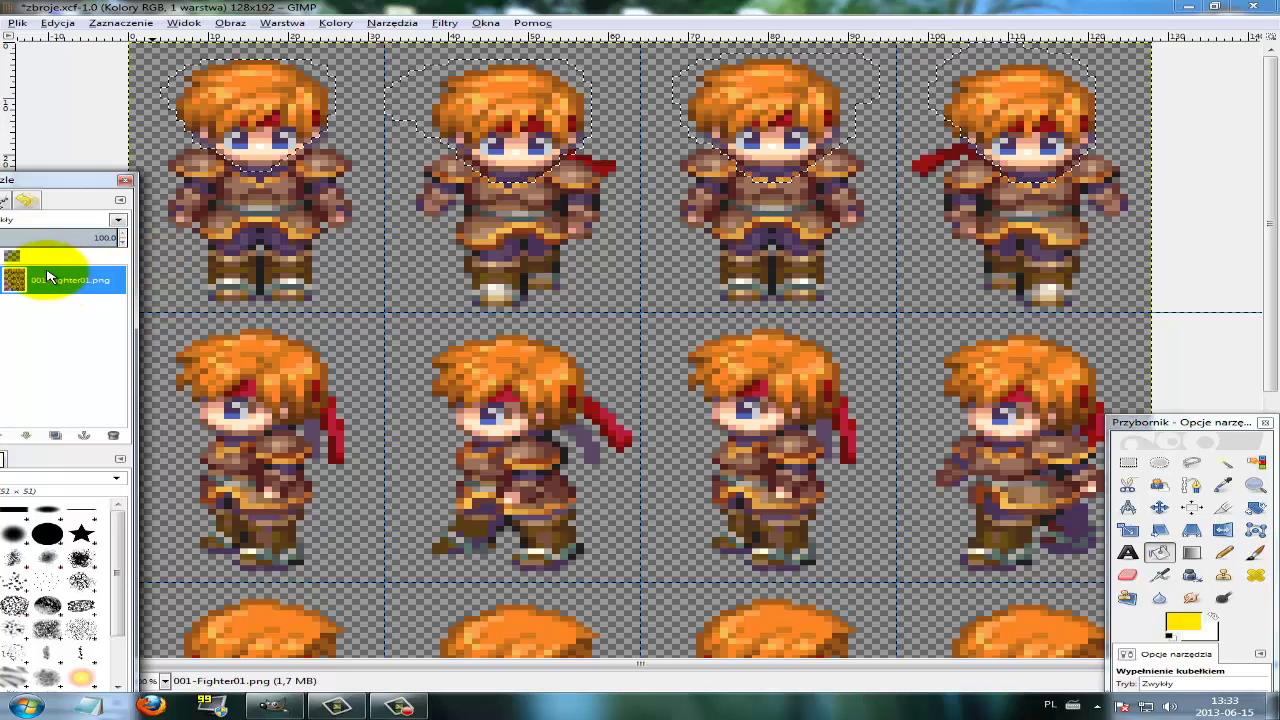
right_click(797, 160)
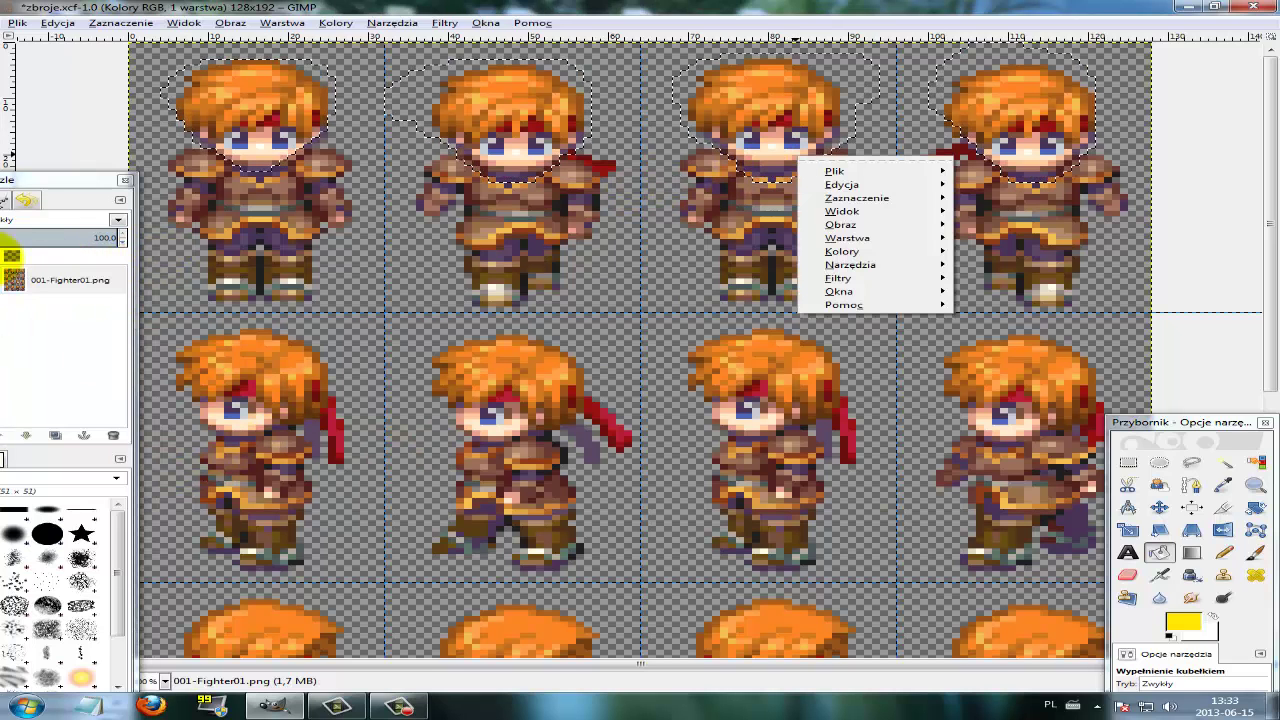
click(62, 185)
drag(62, 185, 758, 199)
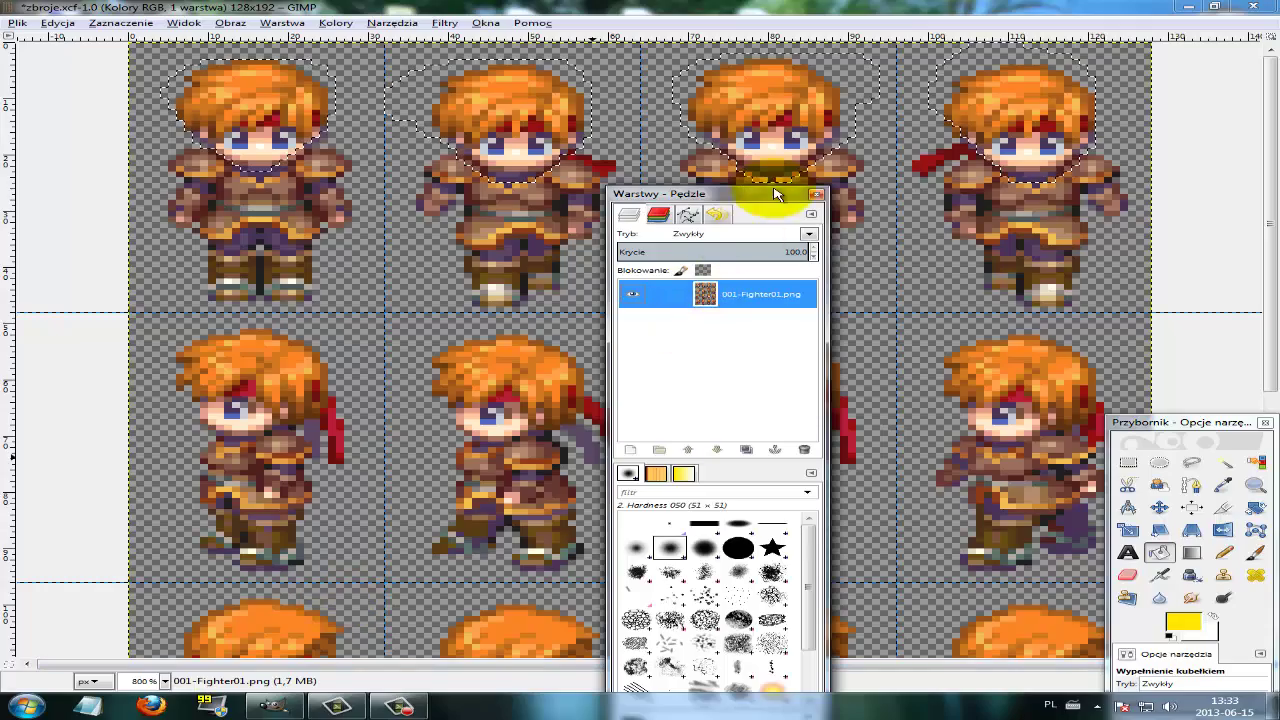
drag(770, 194, 160, 166)
Invert the selection so that everything except the first-row heads is selected
right_click(387, 129)
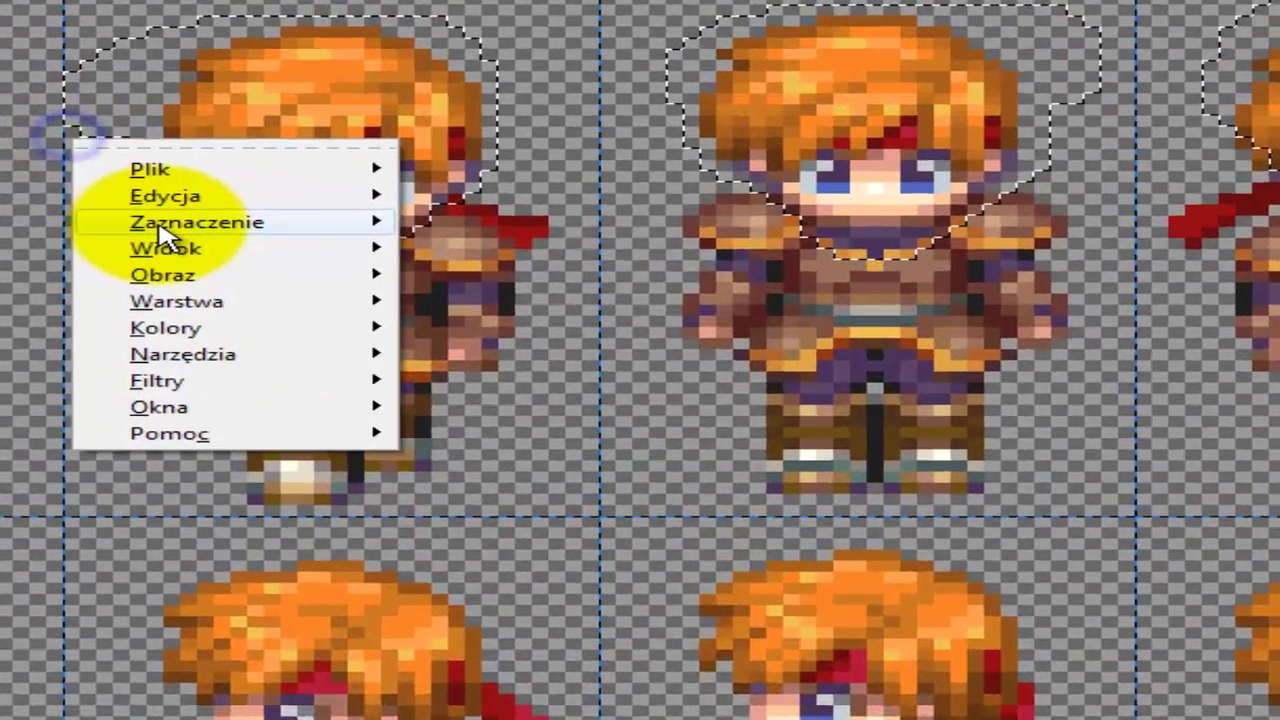
mouse_move(430, 172)
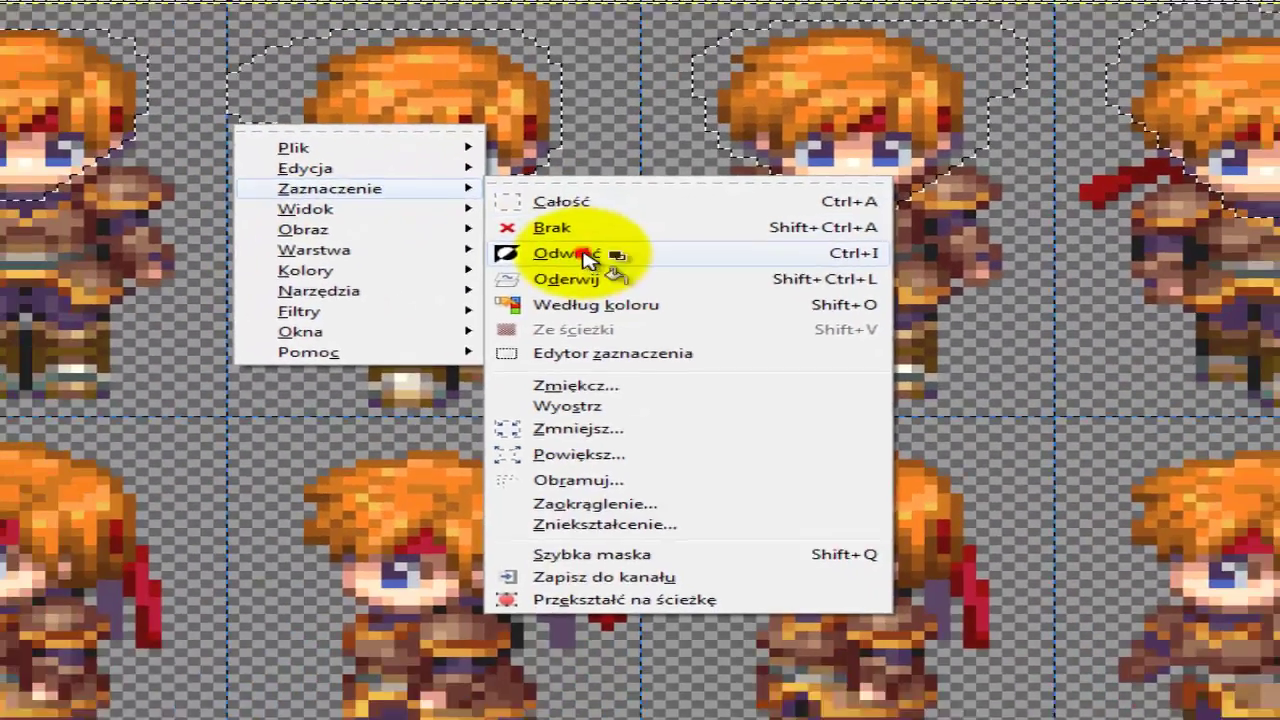
click(494, 316)
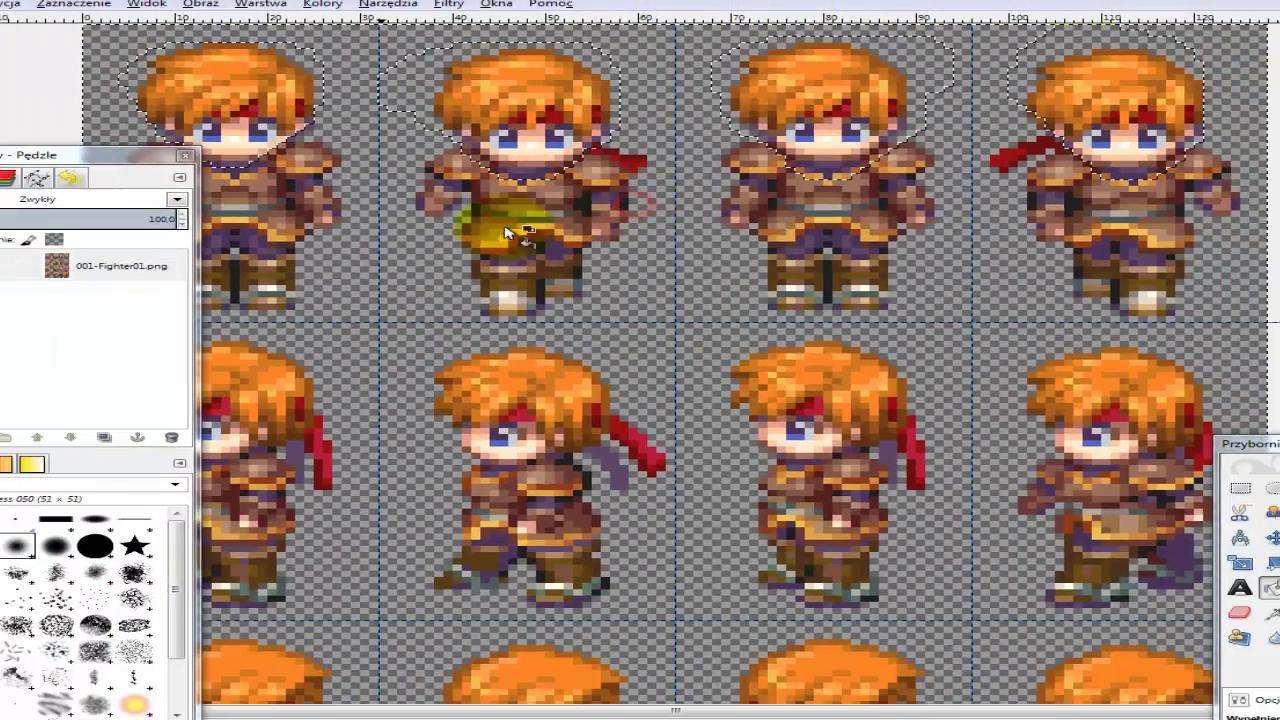
Try bucket-filling the inverted selection with yellow directly on the sprite sheet layer, and undo the fill
mouse_move(112, 177)
mouse_down()
mouse_move(977, 323)
mouse_move(972, 340)
mouse_up()
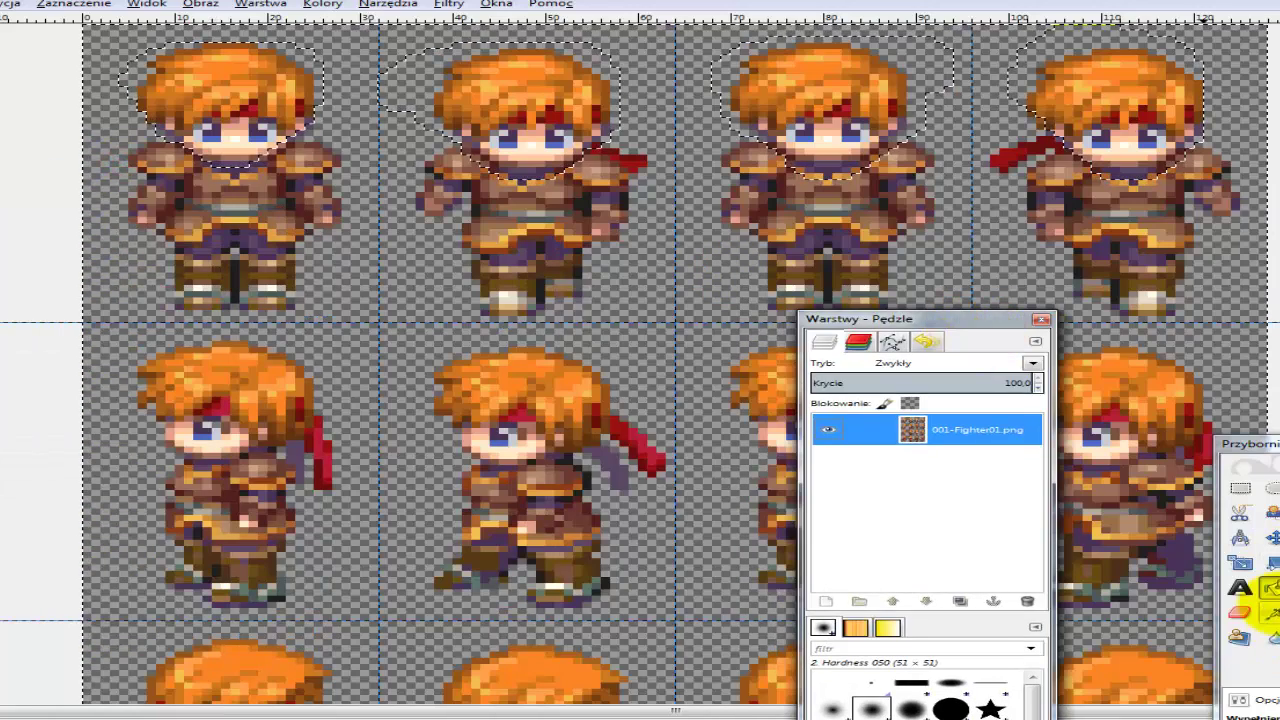
click(650, 310)
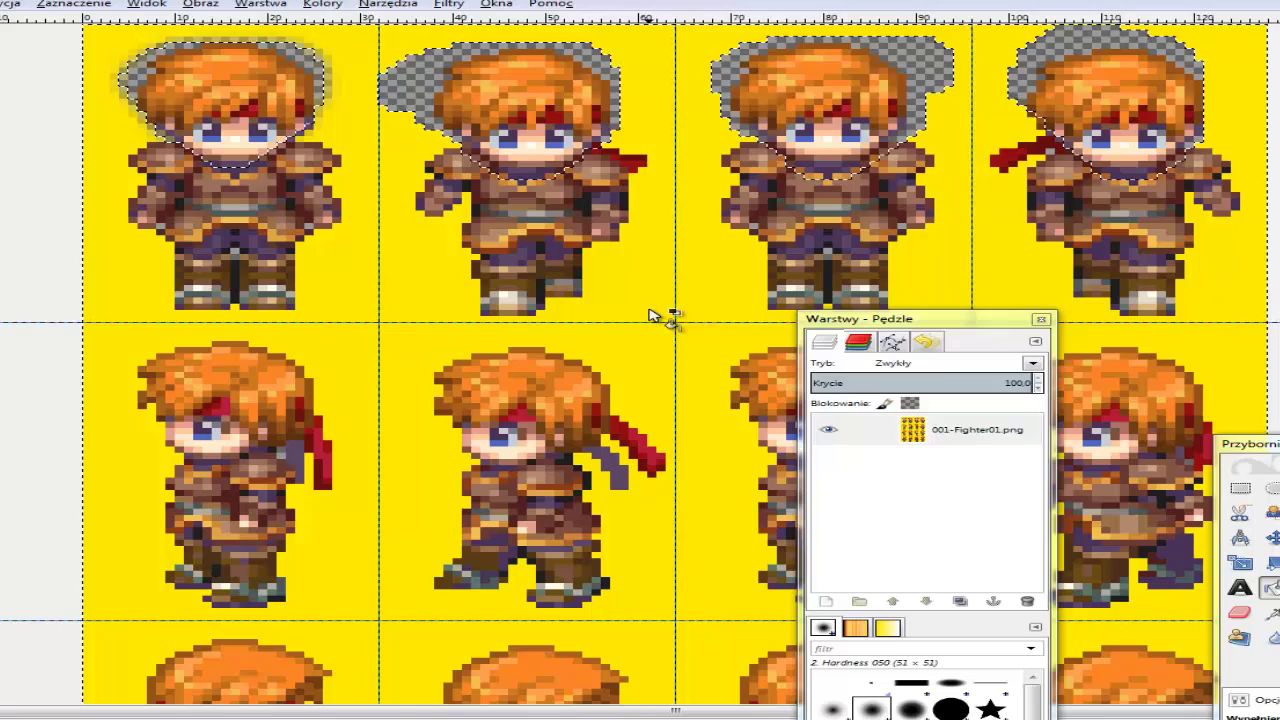
key(ctrl+z)
Add a new layer above the sprite sheet and bucket-fill the inverted selection with yellow
right_click(908, 429)
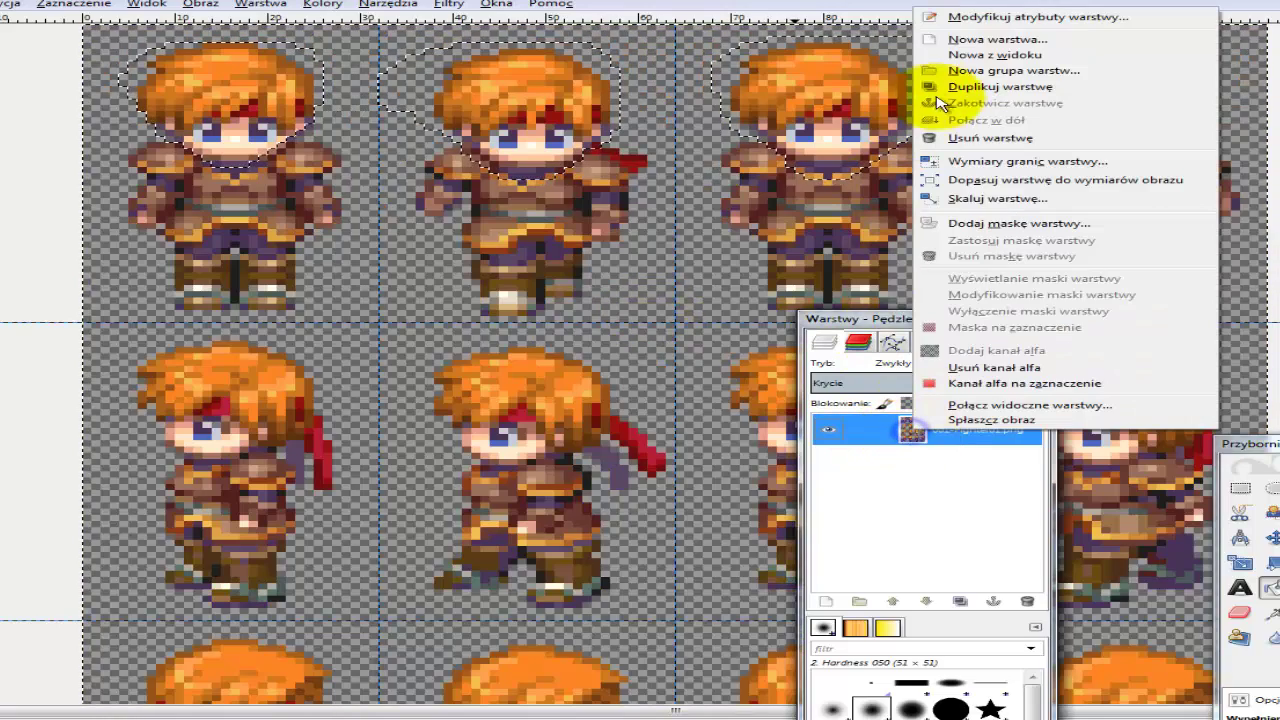
click(982, 40)
click(243, 294)
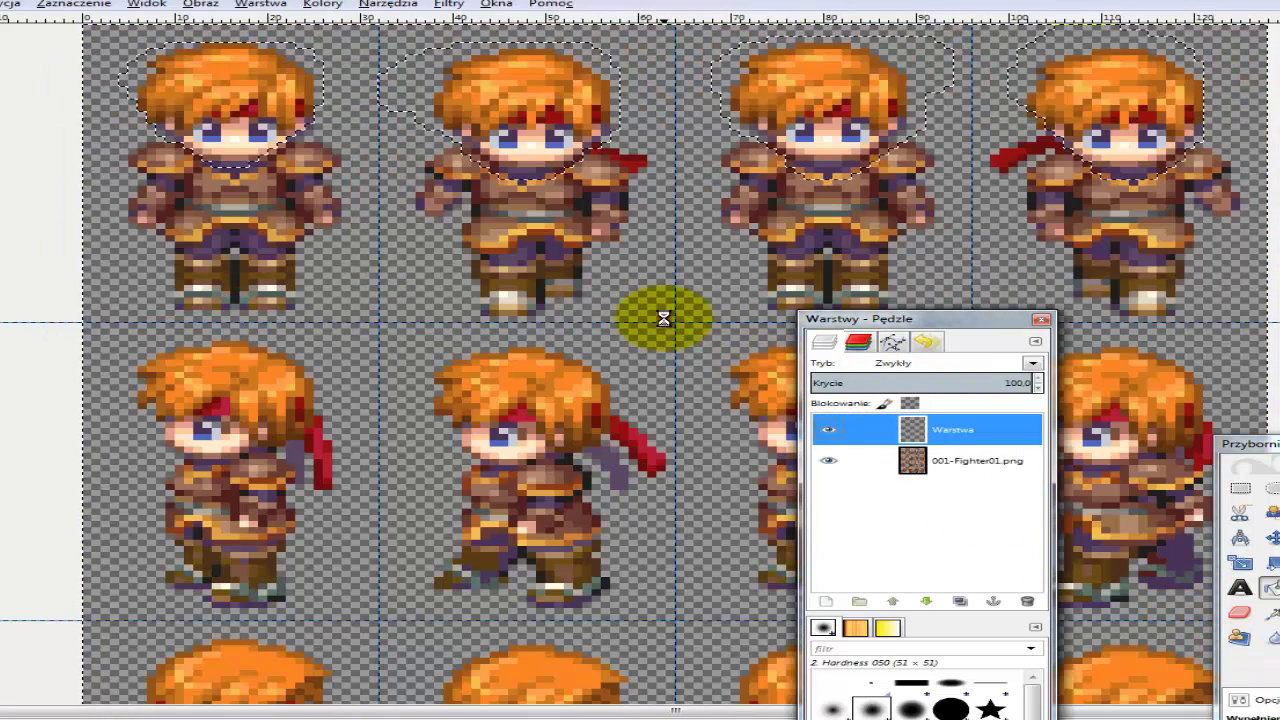
click(663, 318)
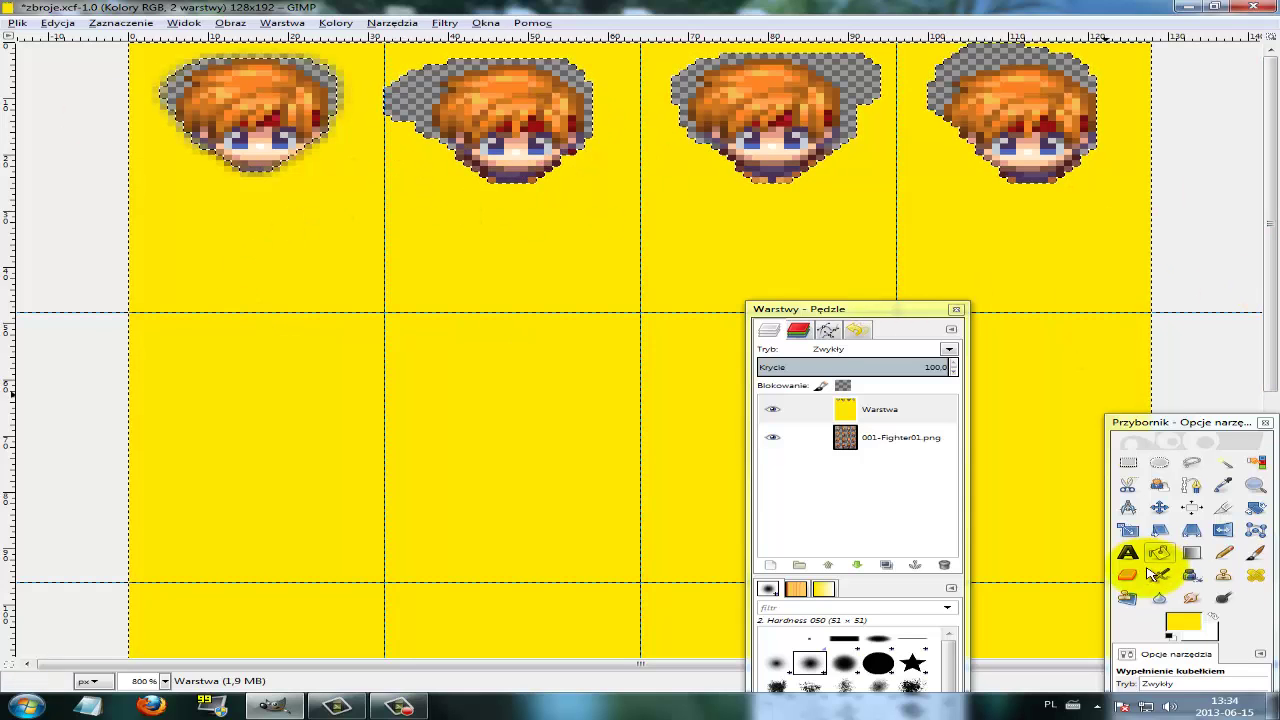
Reposition the toolbox and switch to the Eraser tool
mouse_move(1185, 425)
mouse_down()
mouse_move(1148, 255)
mouse_move(1178, 212)
mouse_move(1178, 170)
mouse_up()
click(1090, 406)
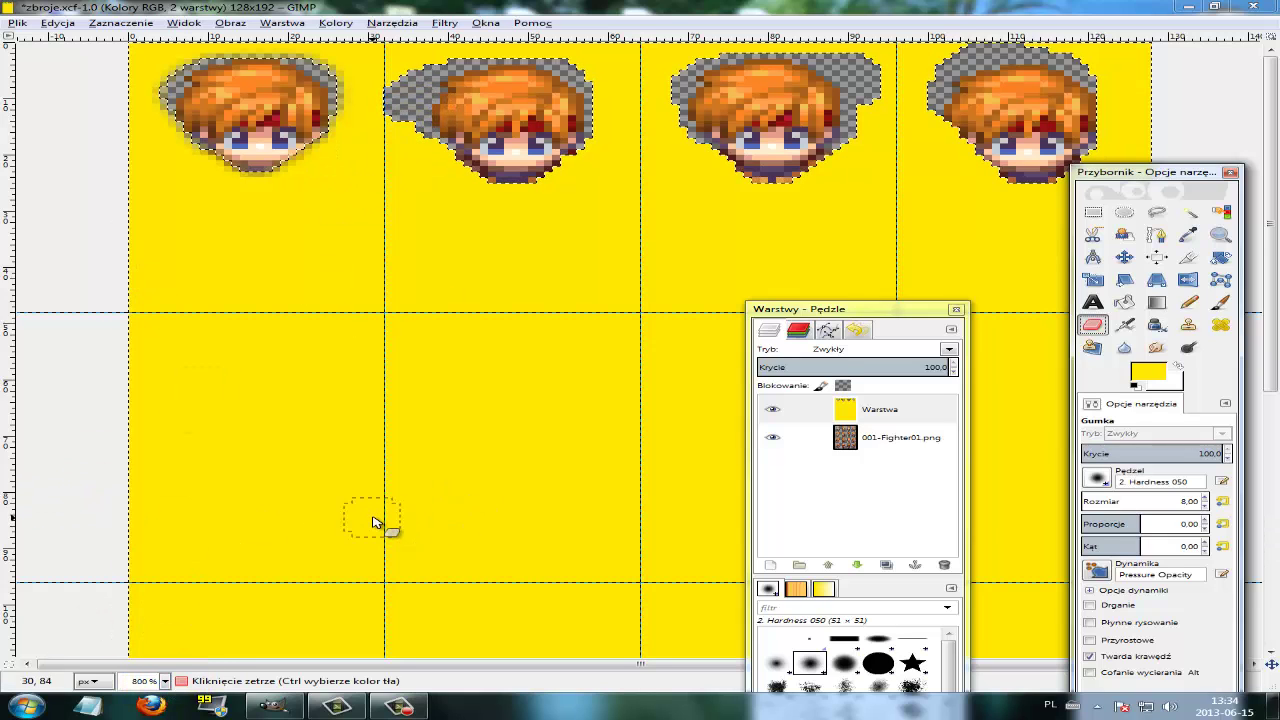
key(Delete)
Undo the yellow layer, the inverted selection and the quick mask erasing, and leave the quick mask off
key(ctrl+z)
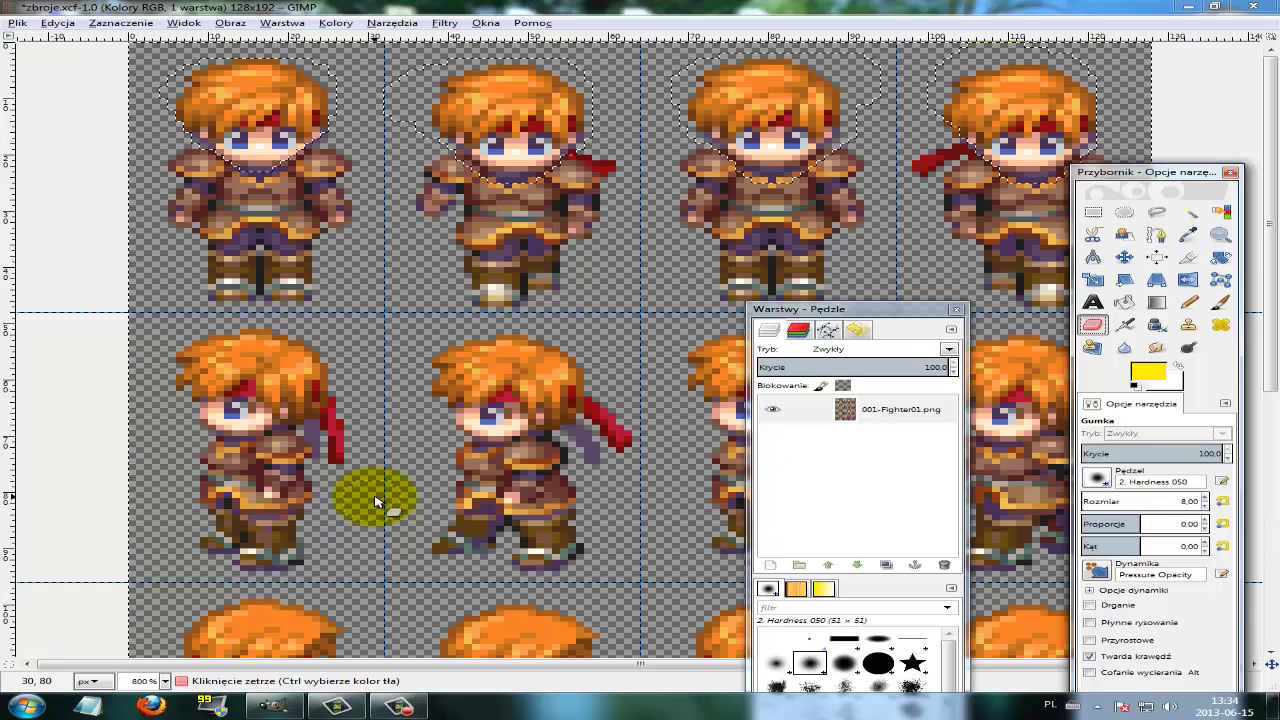
key(ctrl+y)
key(ctrl+z)
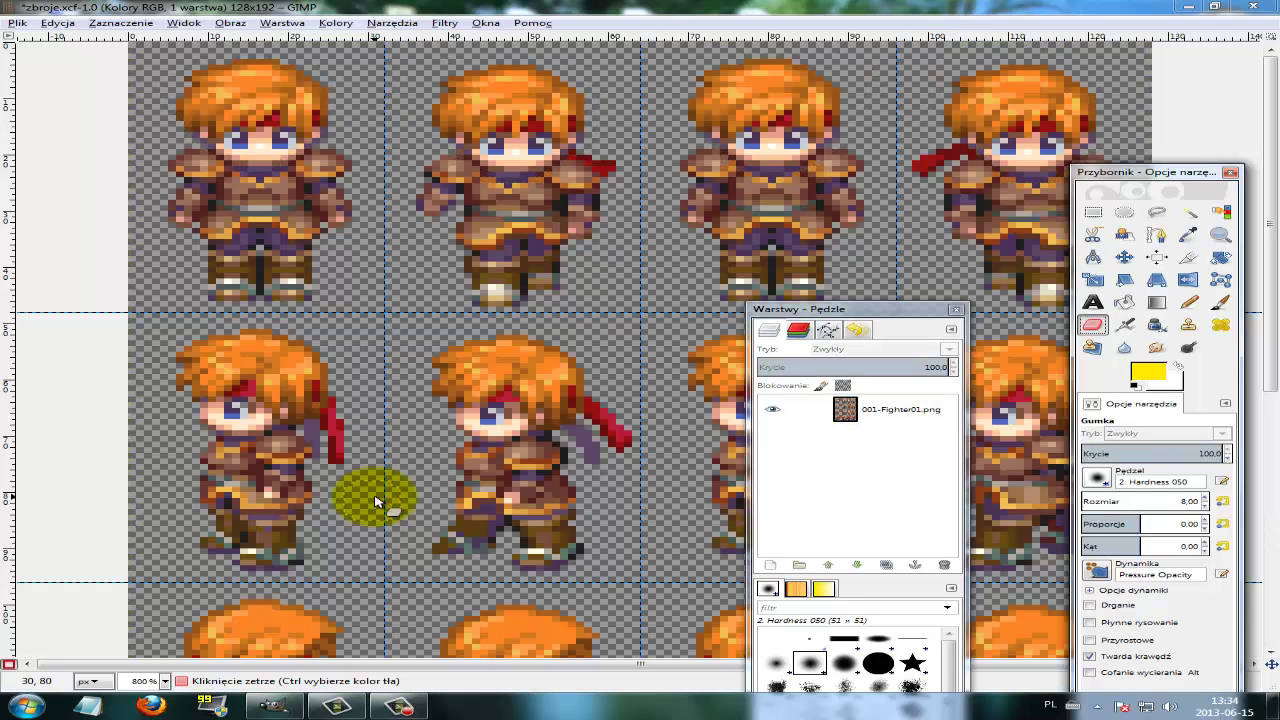
key(shift+q)
key(ctrl+z)
key(ctrl+z)
key(ctrl+z)
key(ctrl+z)
key(ctrl+z)
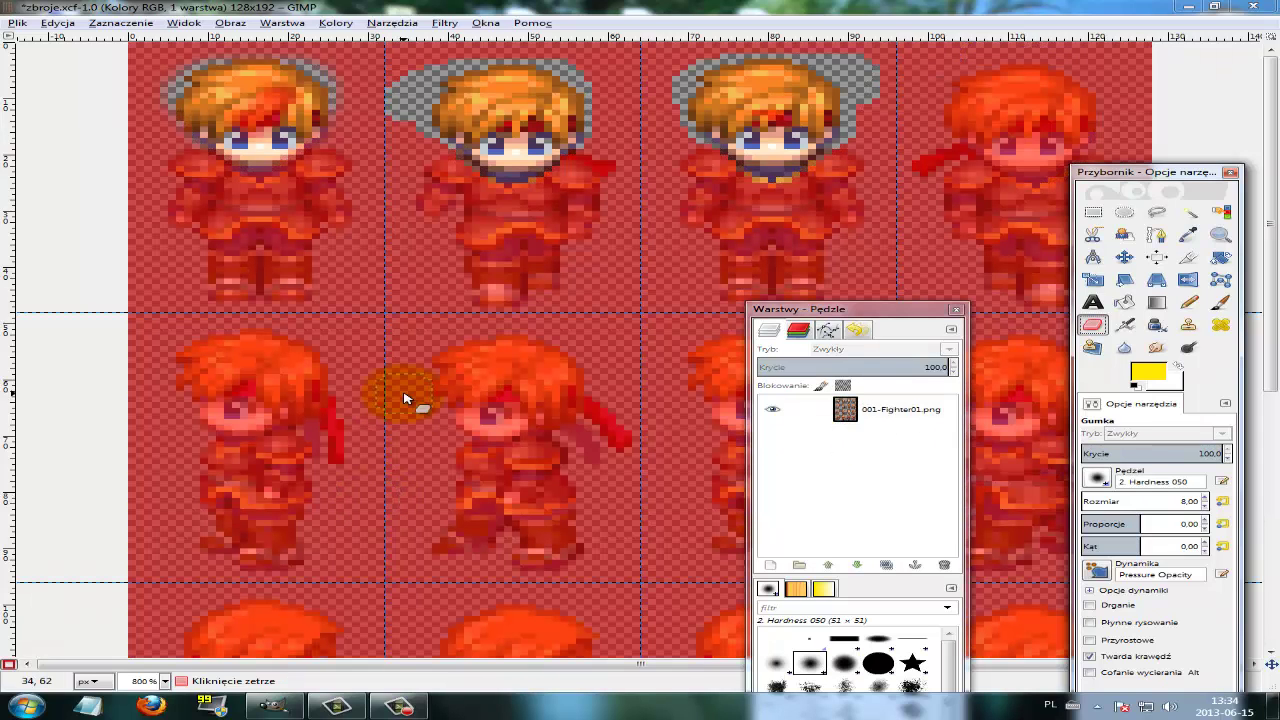
key(shift+q)
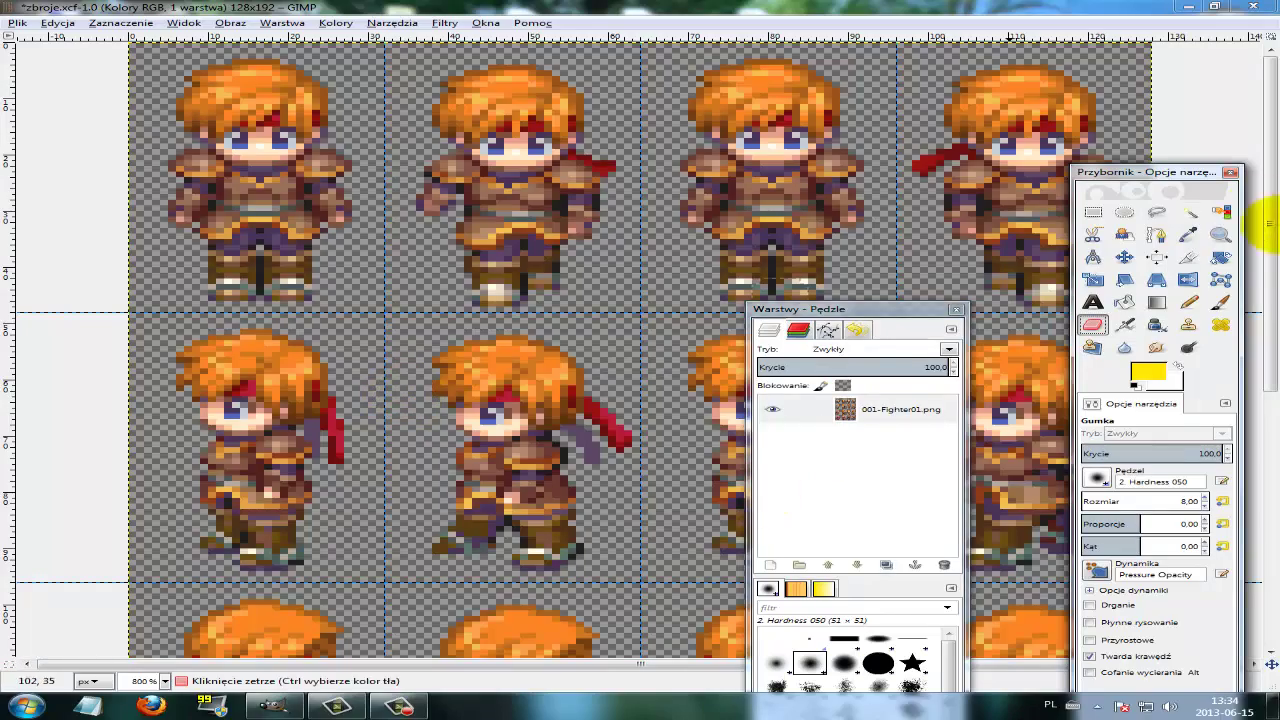
Move the layers dialog and the toolbox to the edges of the canvas, off the sprites
drag(1266, 277, 1258, 160)
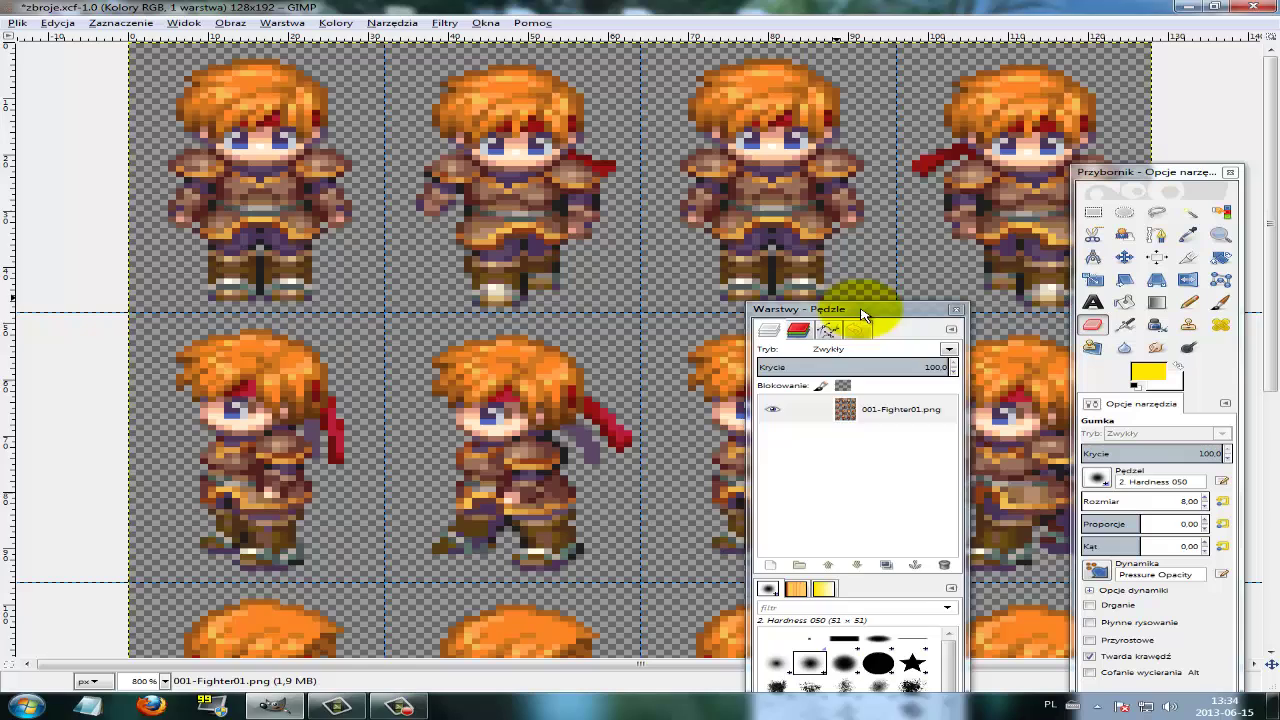
drag(862, 314, 24, 245)
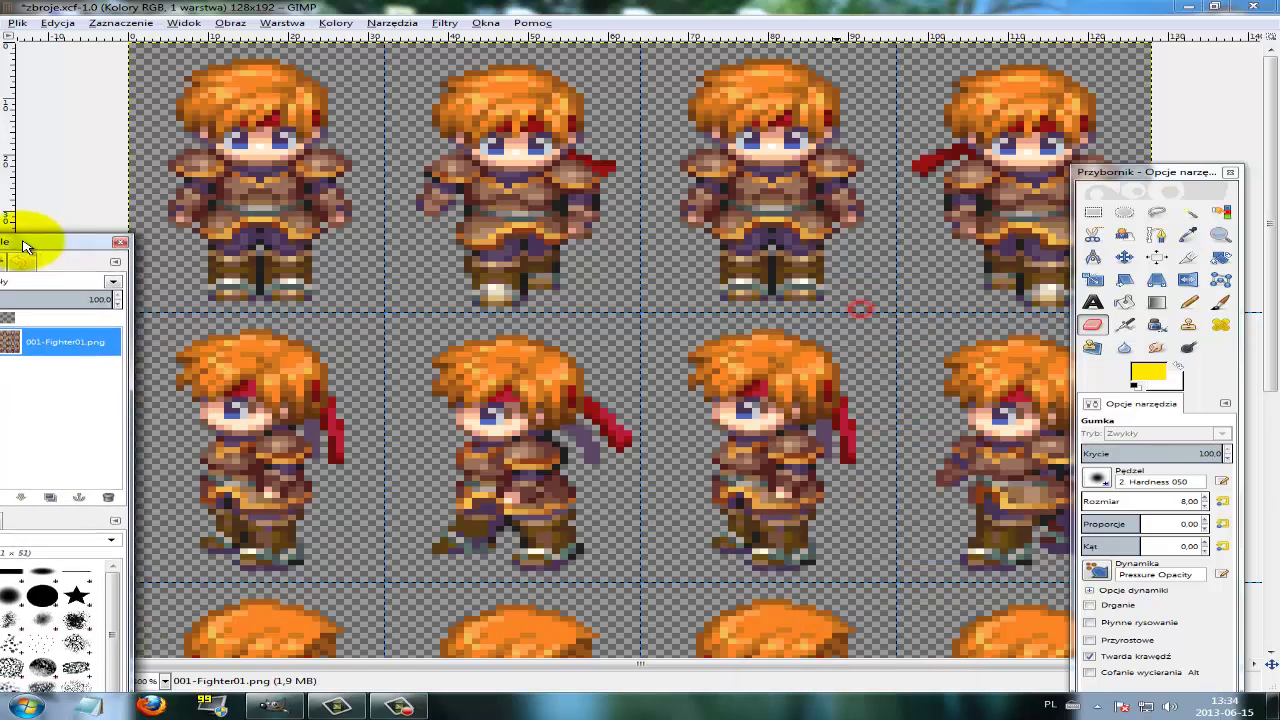
drag(1186, 170, 1278, 171)
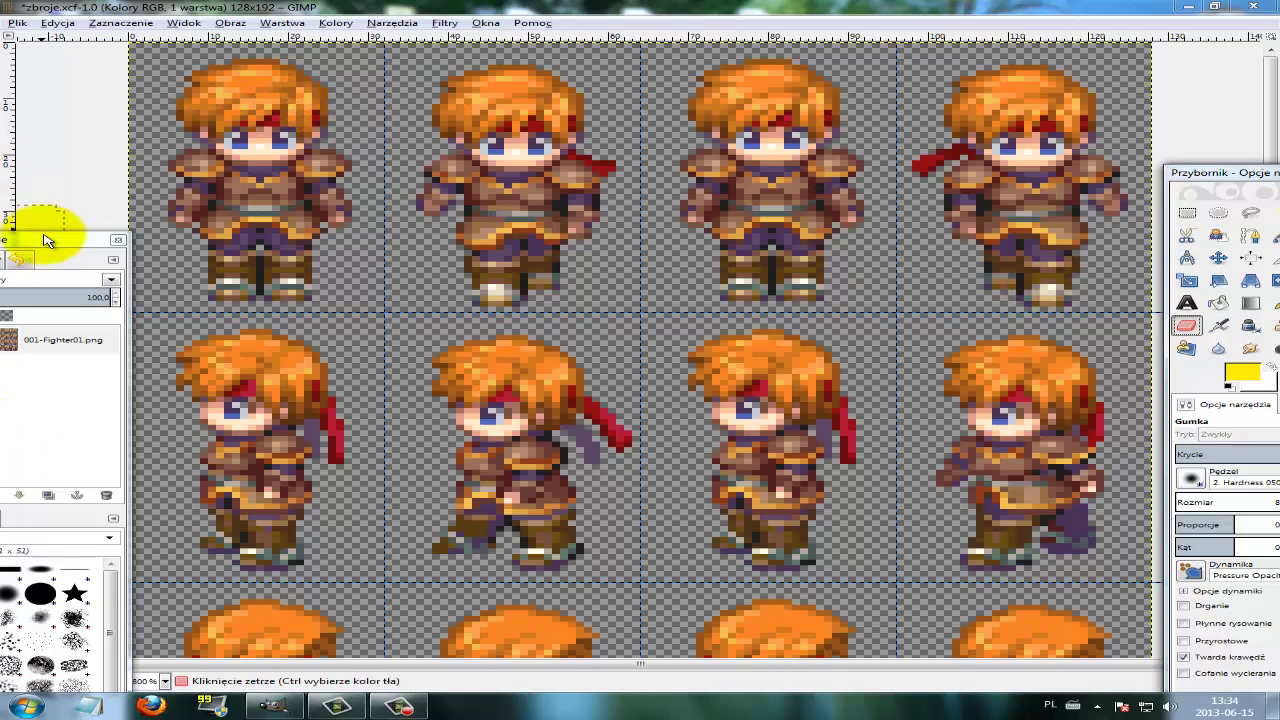
Toggle the quick mask on and off, and look over the available selection commands
drag(46, 239, 377, 278)
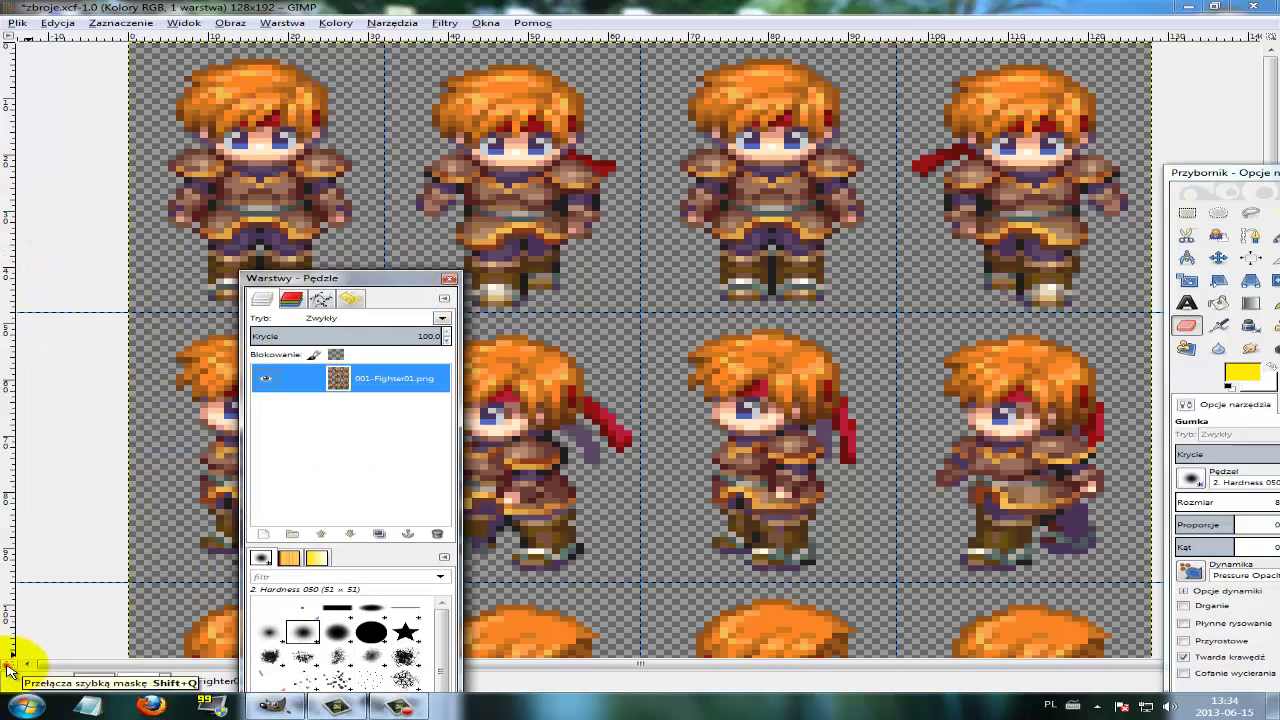
click(8, 668)
click(8, 668)
drag(386, 284, 6, 133)
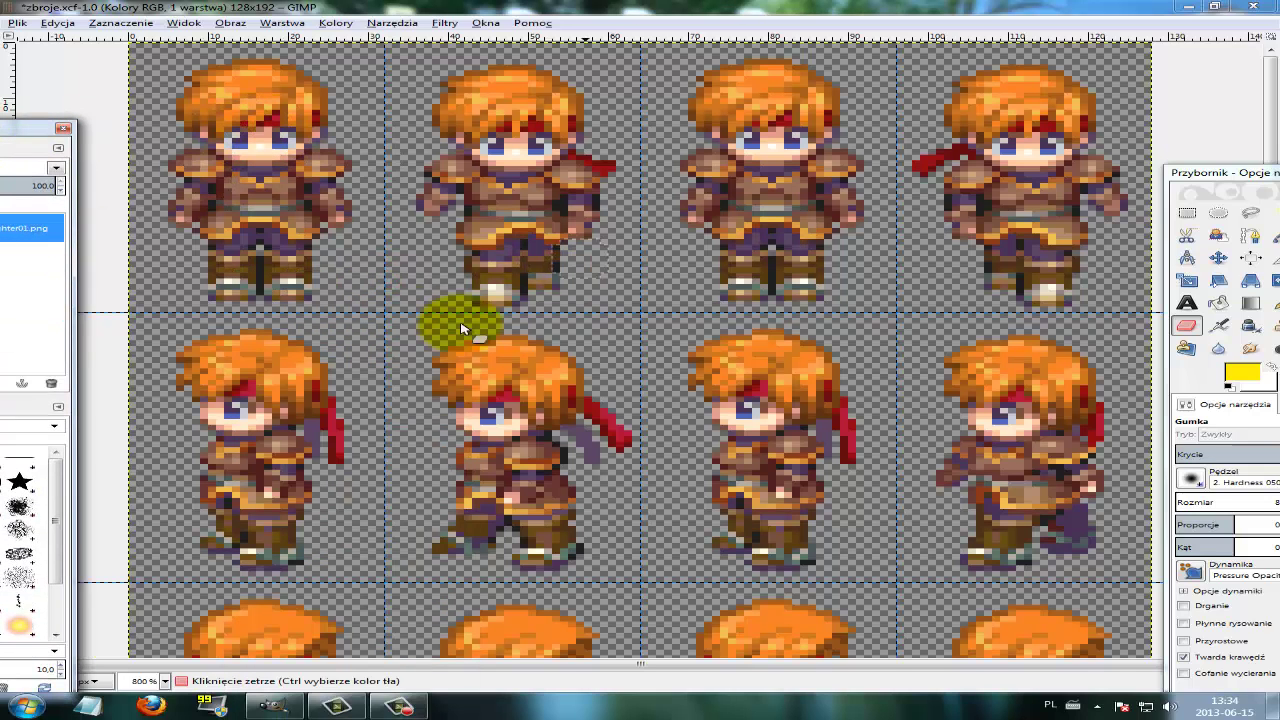
mouse_move(20, 128)
mouse_down()
mouse_move(122, 141)
mouse_move(70, 185)
mouse_up()
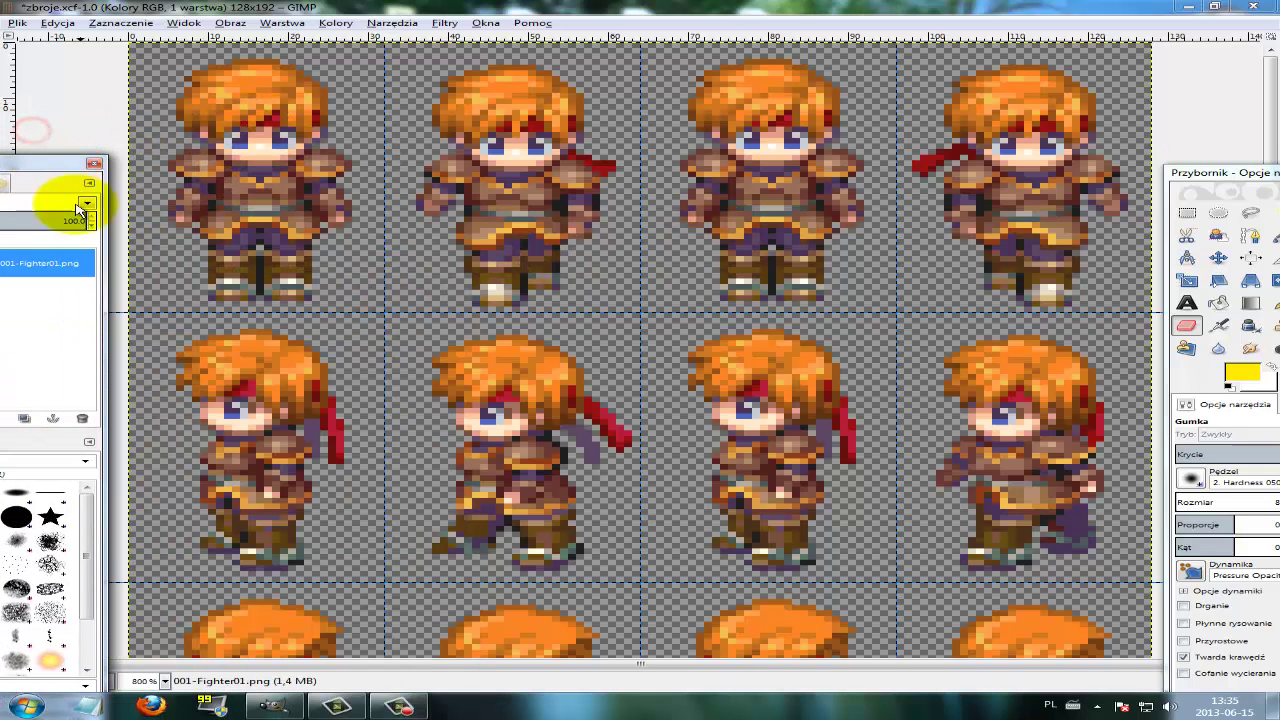
right_click(648, 272)
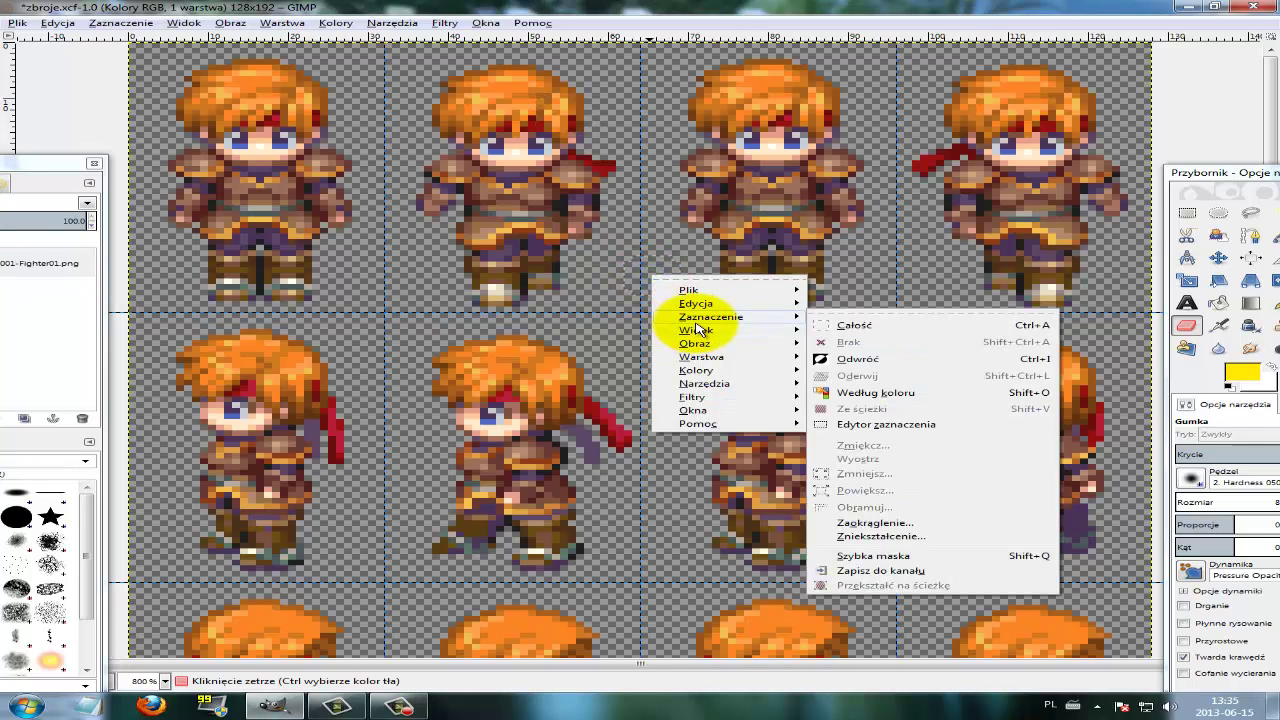
click(333, 318)
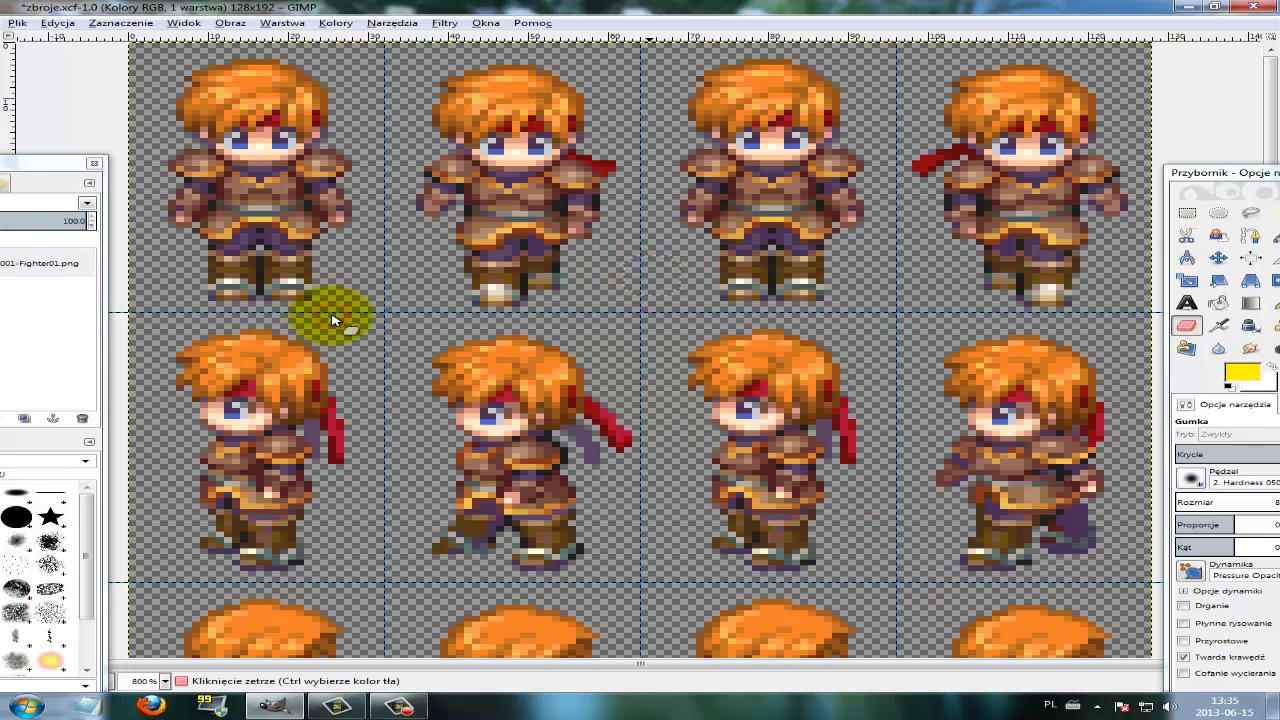
Look through all the sprite rows of the sheet, keeping the layers dialog and the toolbox out of the way
mouse_move(40, 164)
mouse_down()
mouse_move(200, 143)
mouse_move(49, 111)
mouse_up()
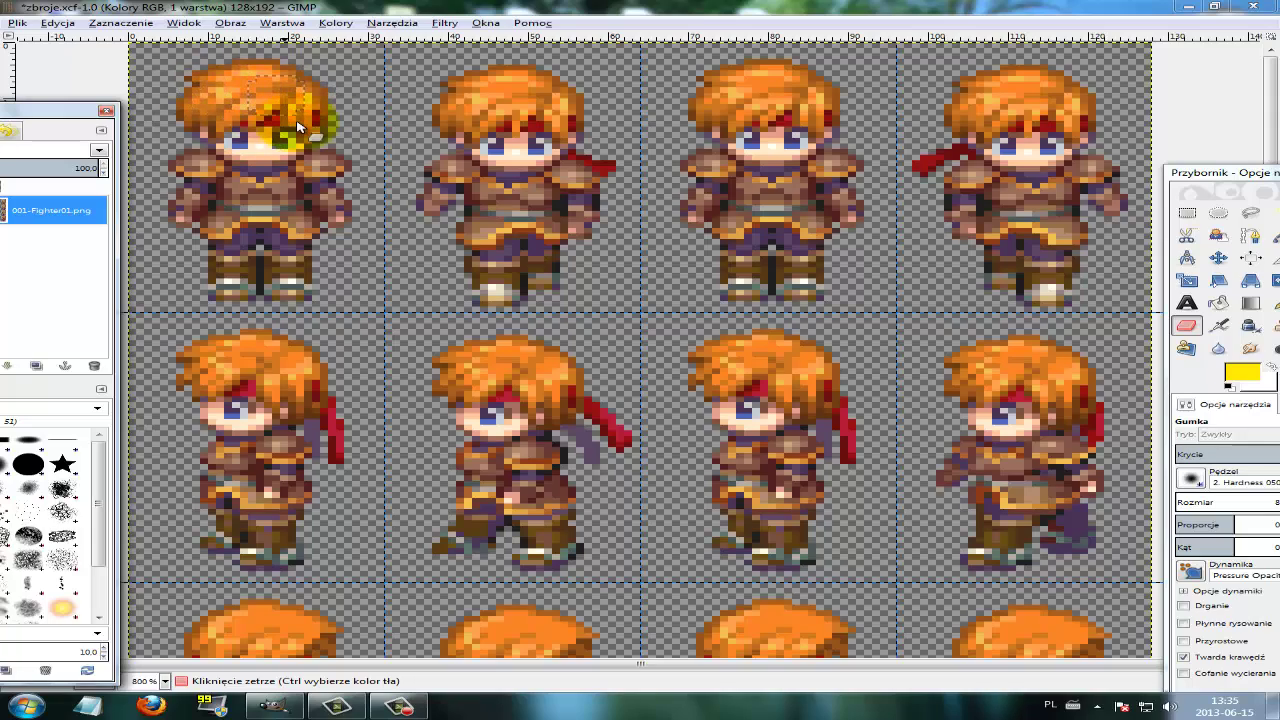
drag(1226, 176, 541, 119)
drag(1271, 223, 1277, 337)
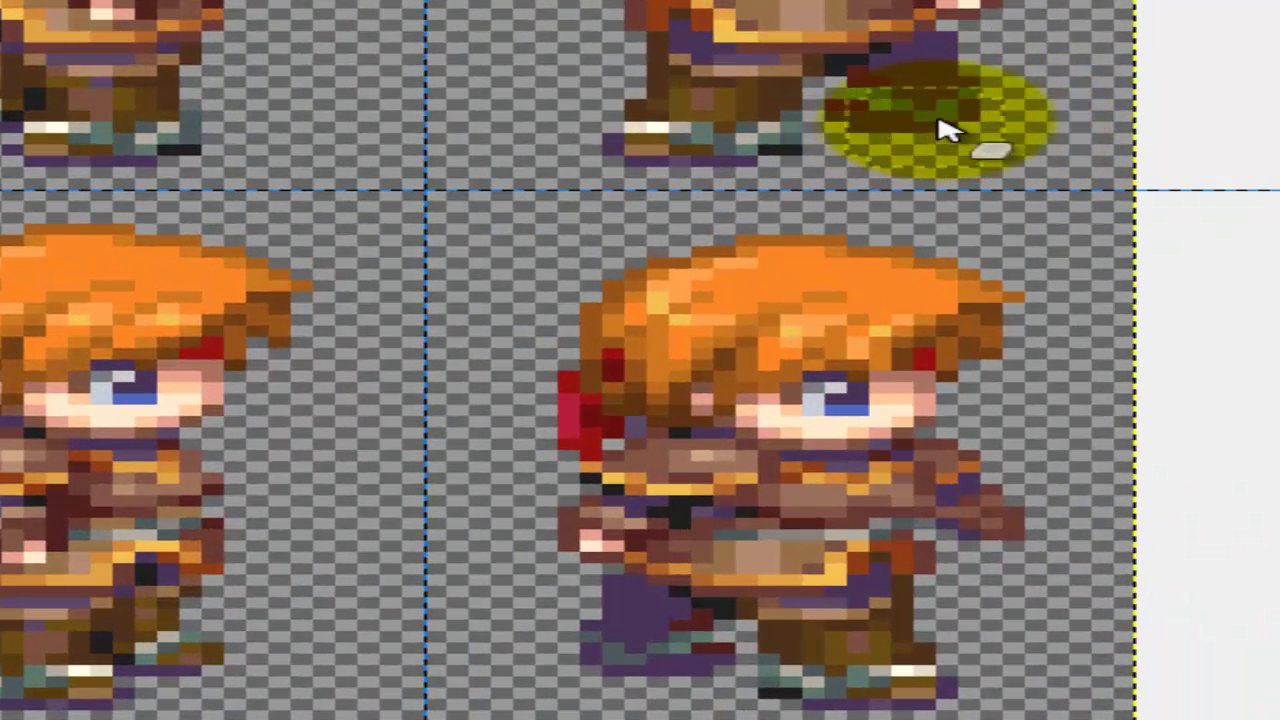
drag(938, 118, 622, 651)
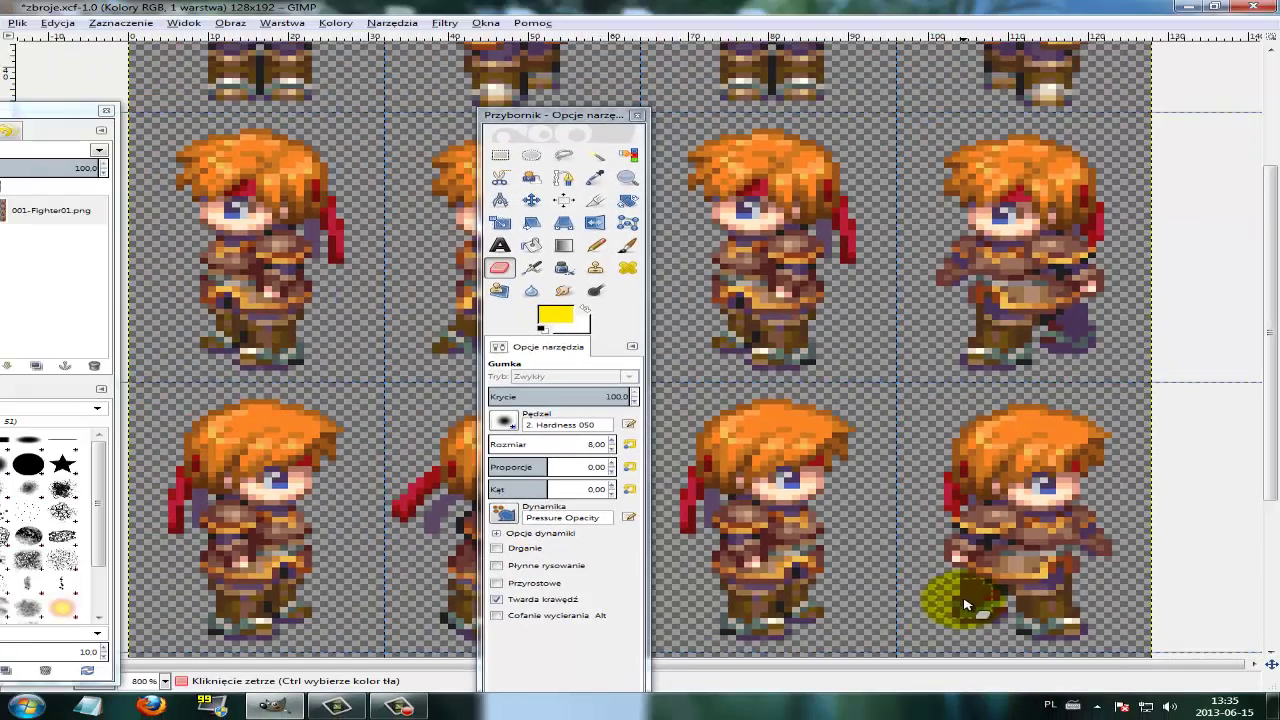
drag(1266, 434, 1266, 557)
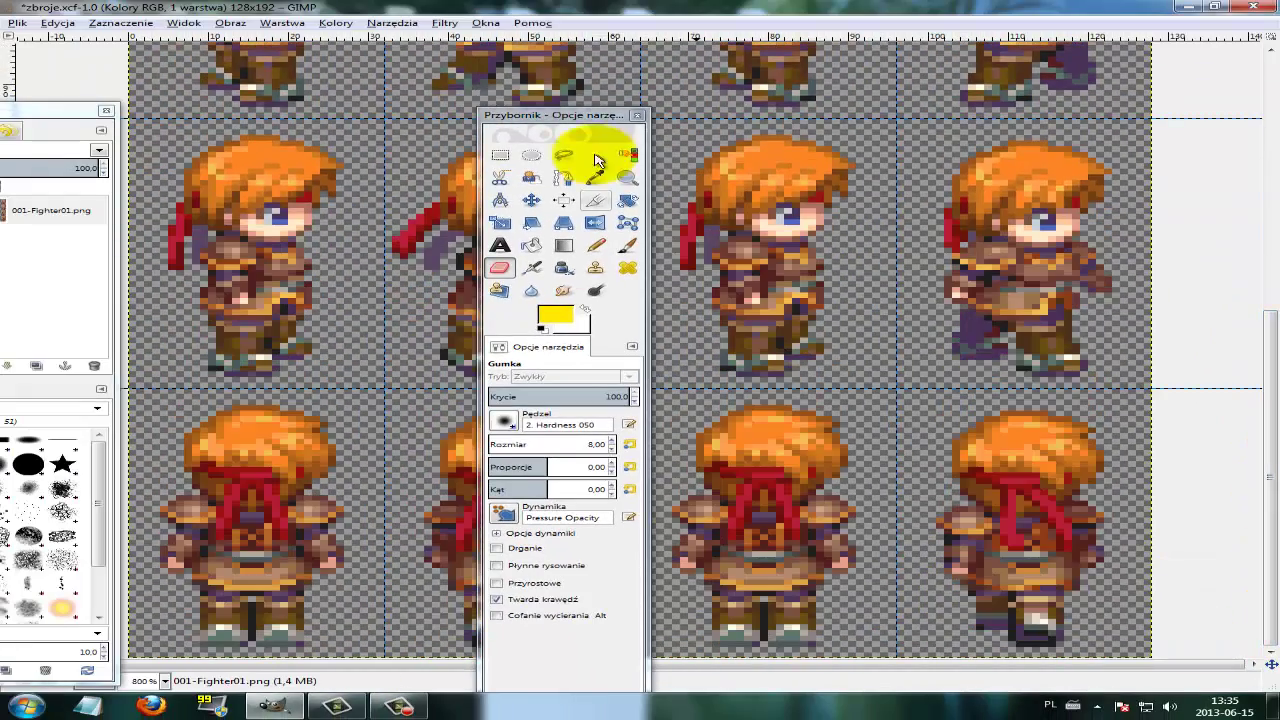
drag(580, 116, 763, 226)
drag(1262, 528, 1262, 150)
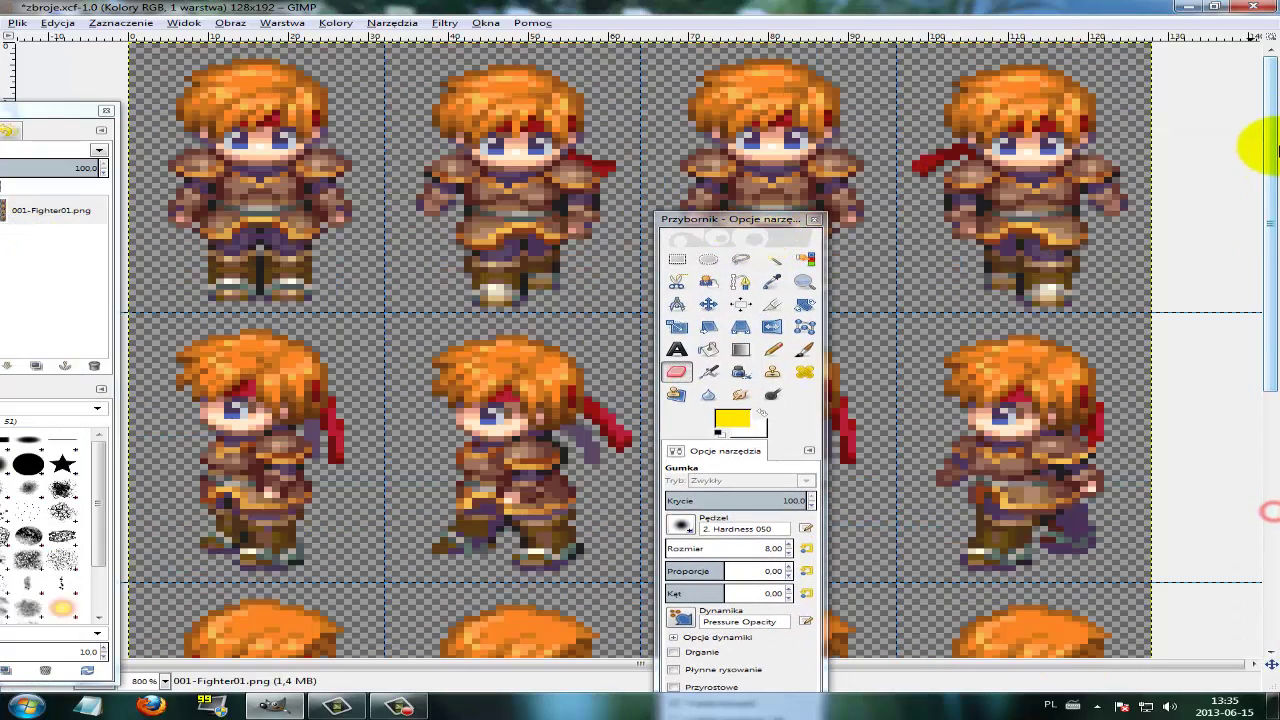
drag(36, 108, 350, 103)
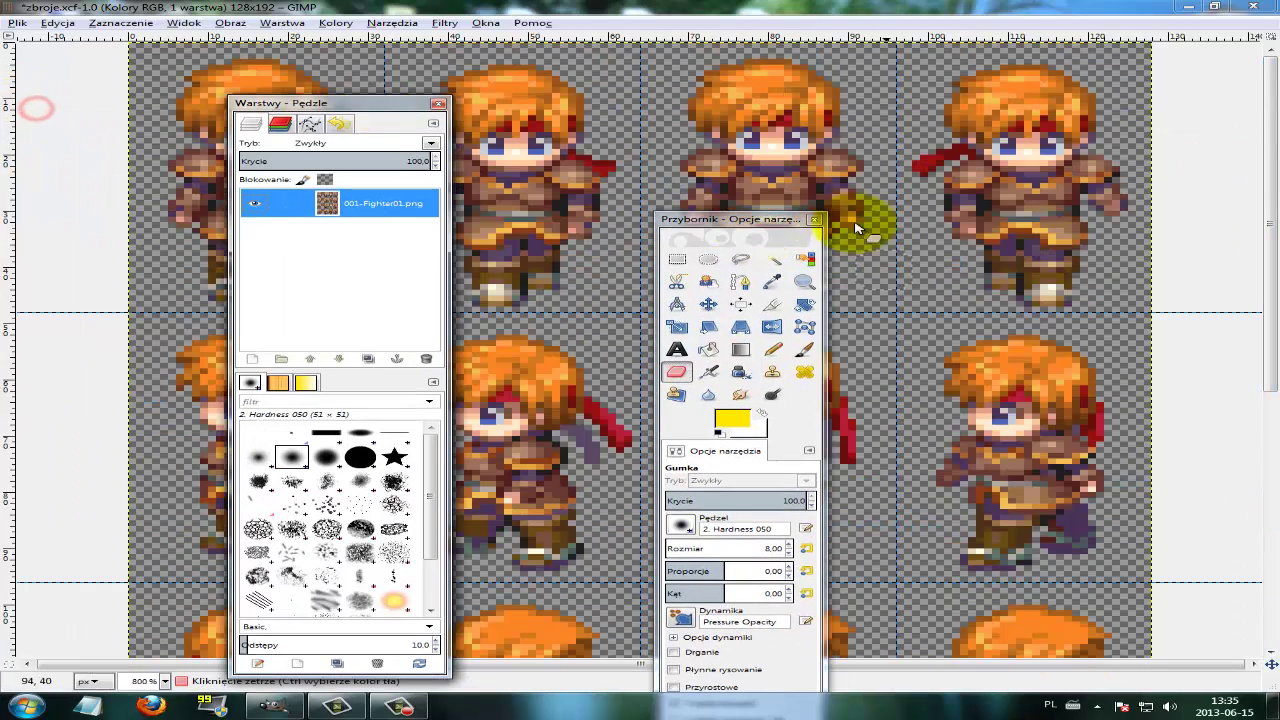
mouse_move(757, 218)
mouse_down()
mouse_move(1249, 234)
mouse_move(1267, 256)
mouse_up()
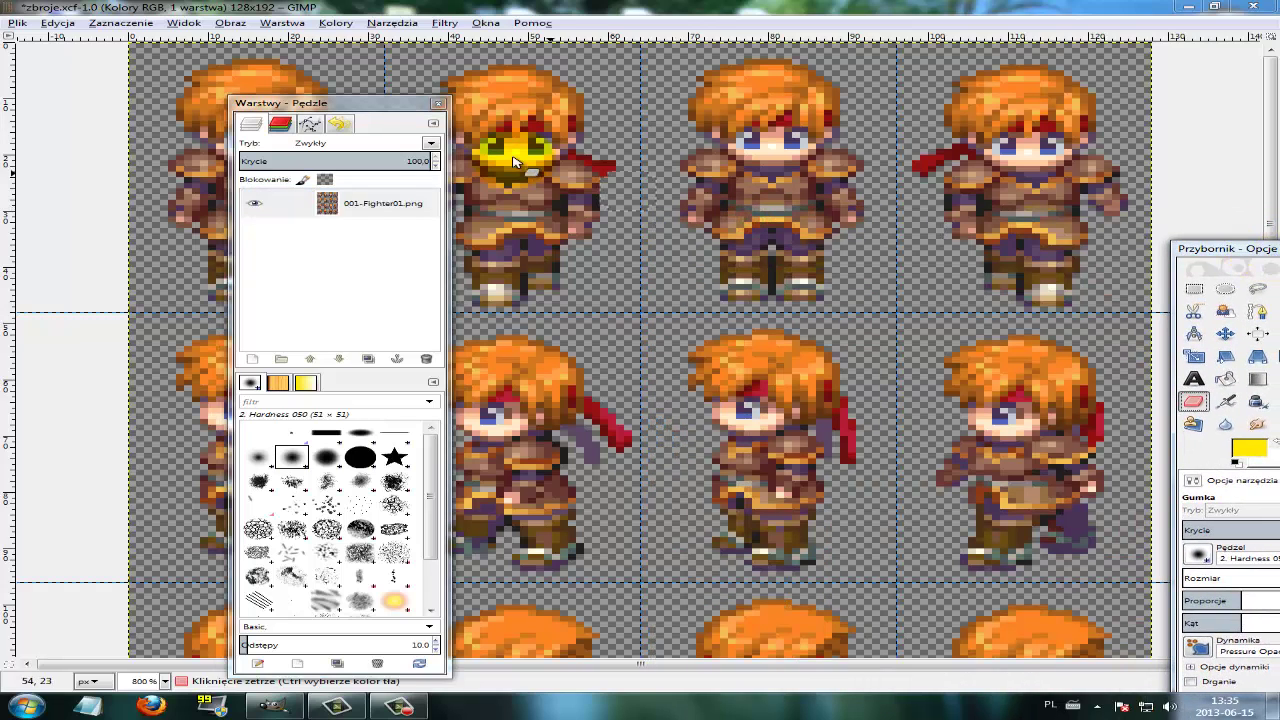
drag(400, 109, 78, 127)
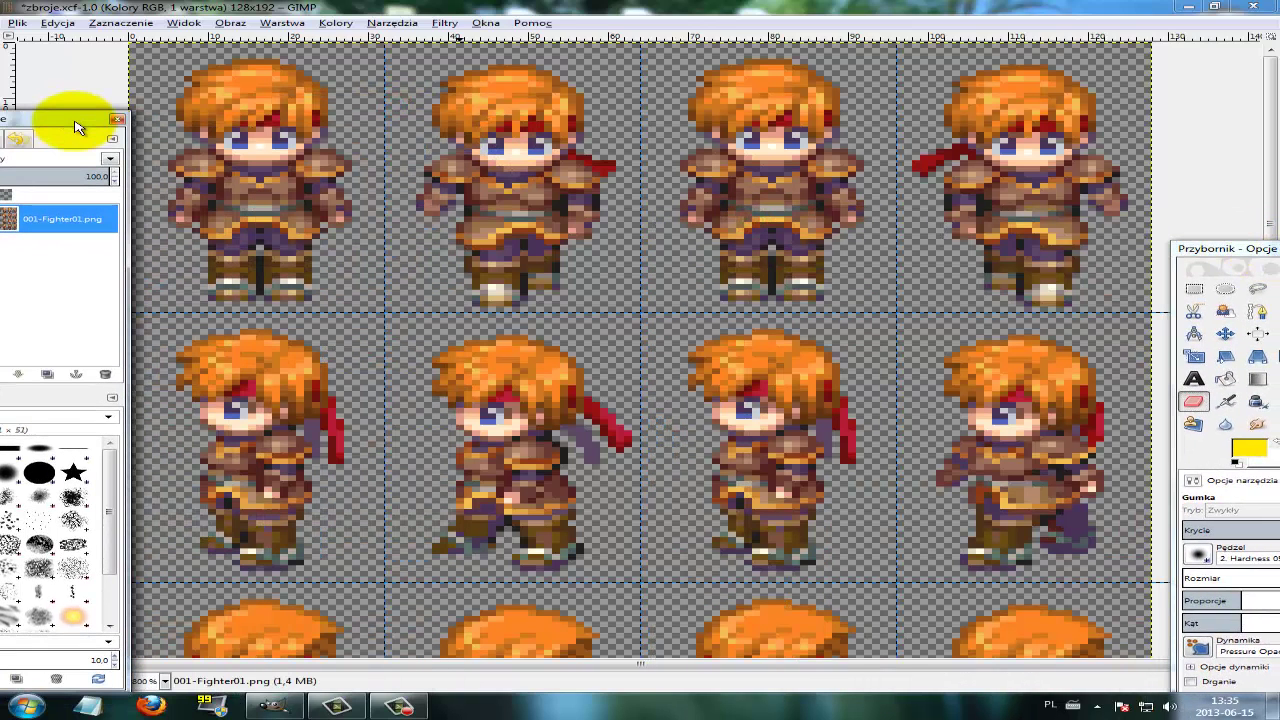